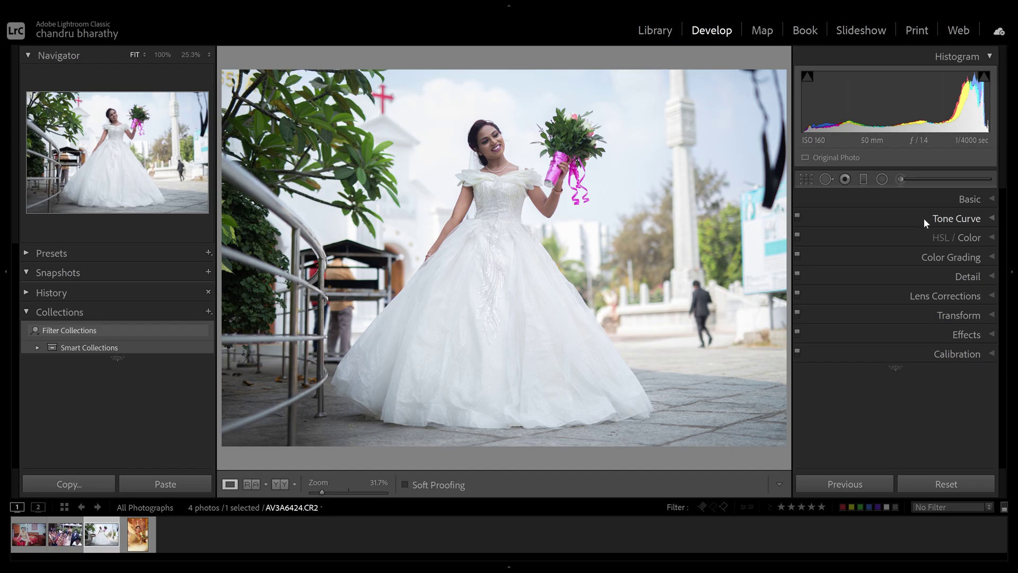
- Expand and collapse the Tone Curve panel a few times
{"action": "left_click", "coordinate": [894, 217]}
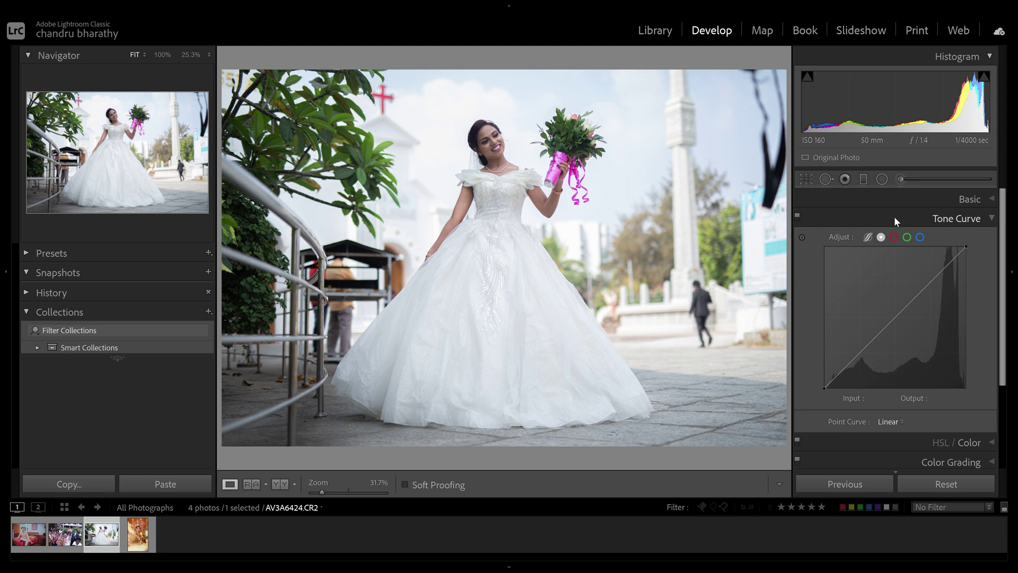
{"action": "left_click", "coordinate": [894, 216]}
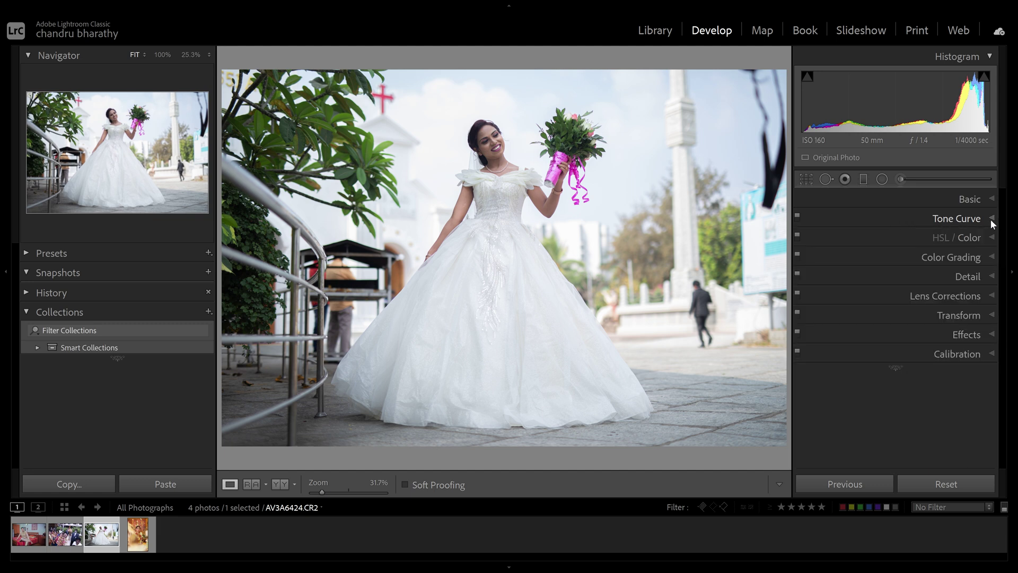
{"action": "left_click", "coordinate": [991, 217]}
- Hide the left panel, top module bar and filmstrip so the photo fills the workspace
{"action": "left_click", "coordinate": [5, 273]}
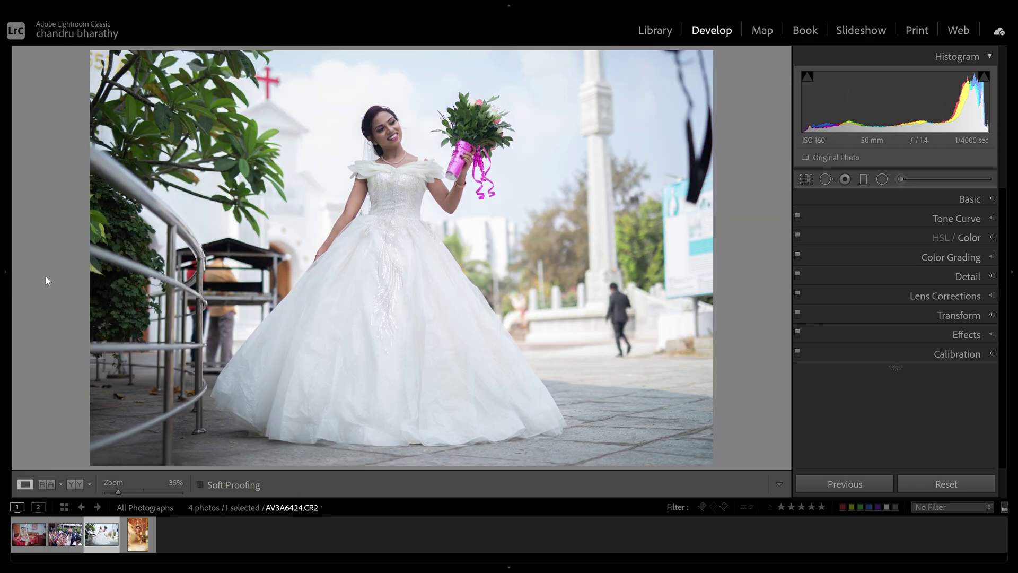
{"action": "left_click", "coordinate": [509, 6]}
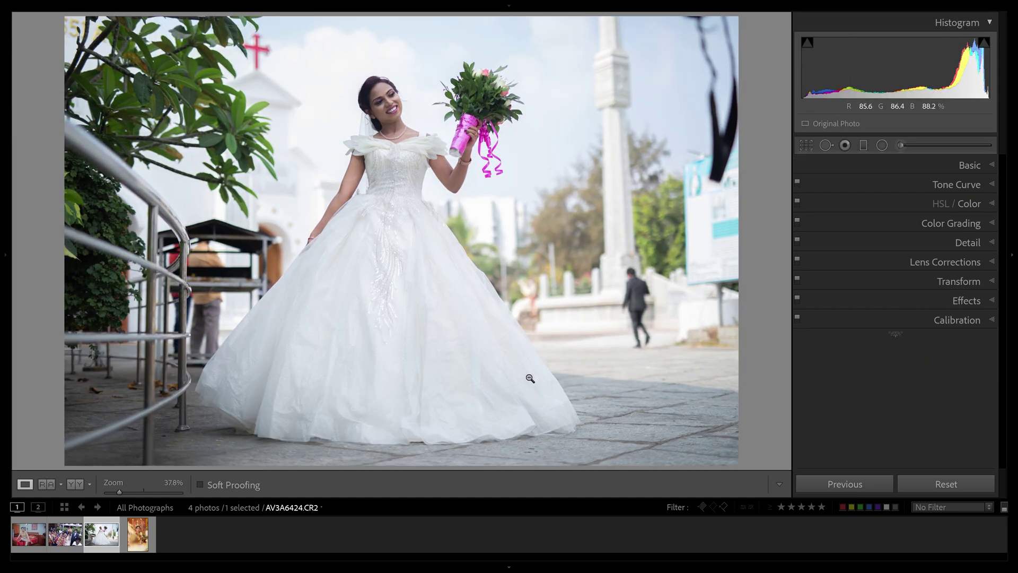
{"action": "left_click", "coordinate": [508, 567]}
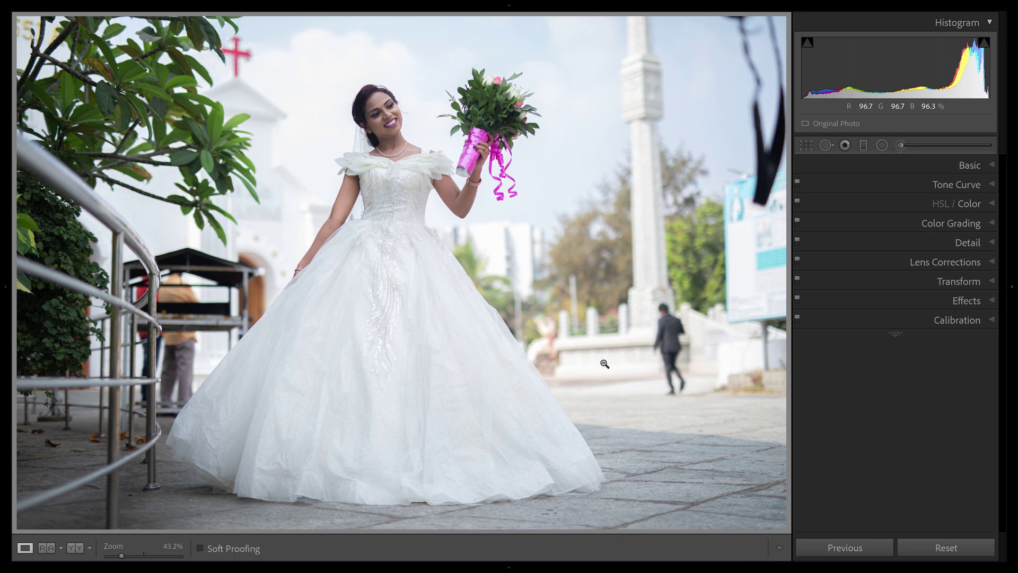
- Expand Tone Curve and toggle between Parametric and Point Curve modes
{"action": "left_click", "coordinate": [970, 184]}
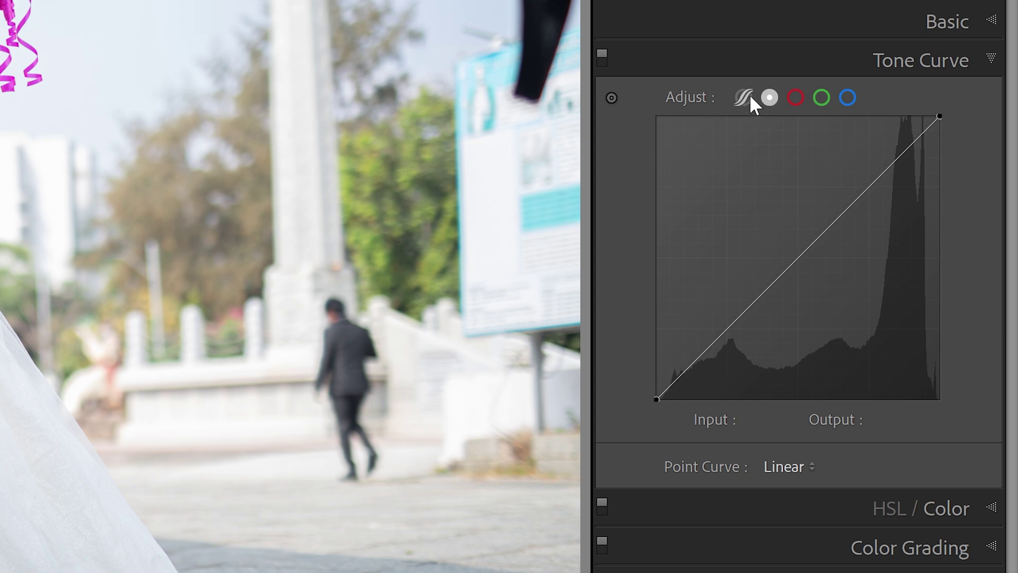
{"action": "left_click", "coordinate": [745, 100]}
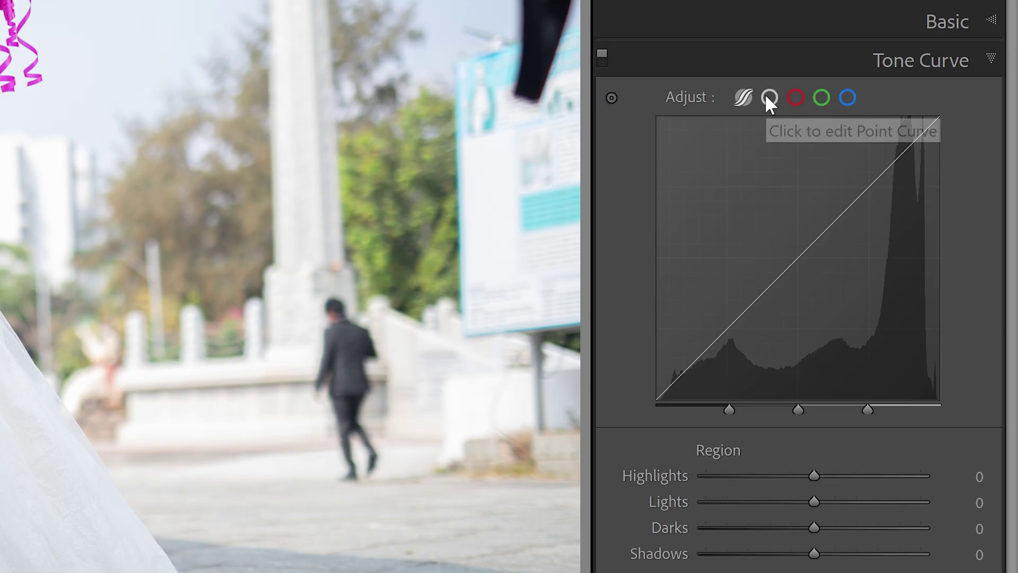
{"action": "left_click", "coordinate": [881, 203]}
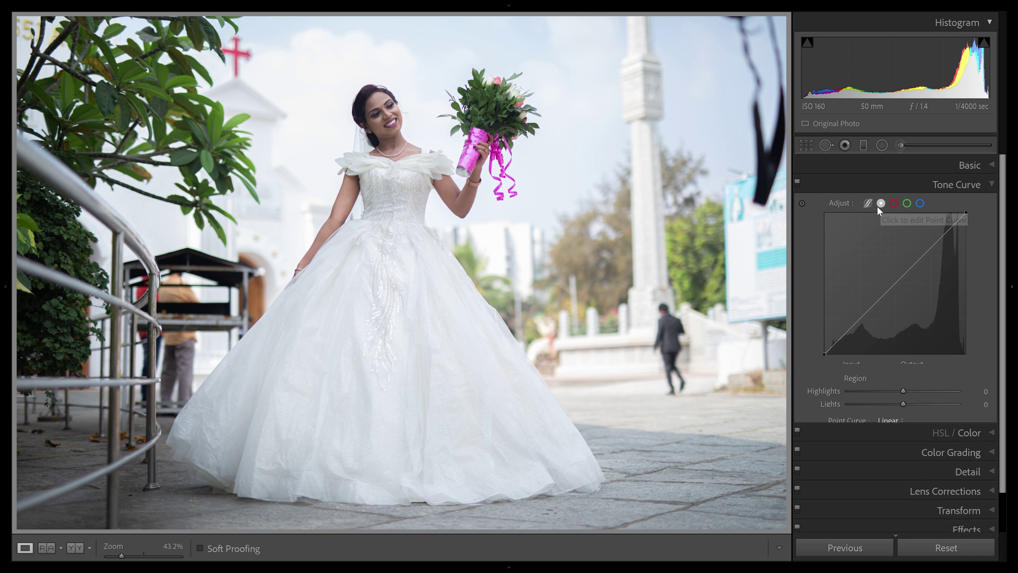
{"action": "left_click", "coordinate": [878, 206]}
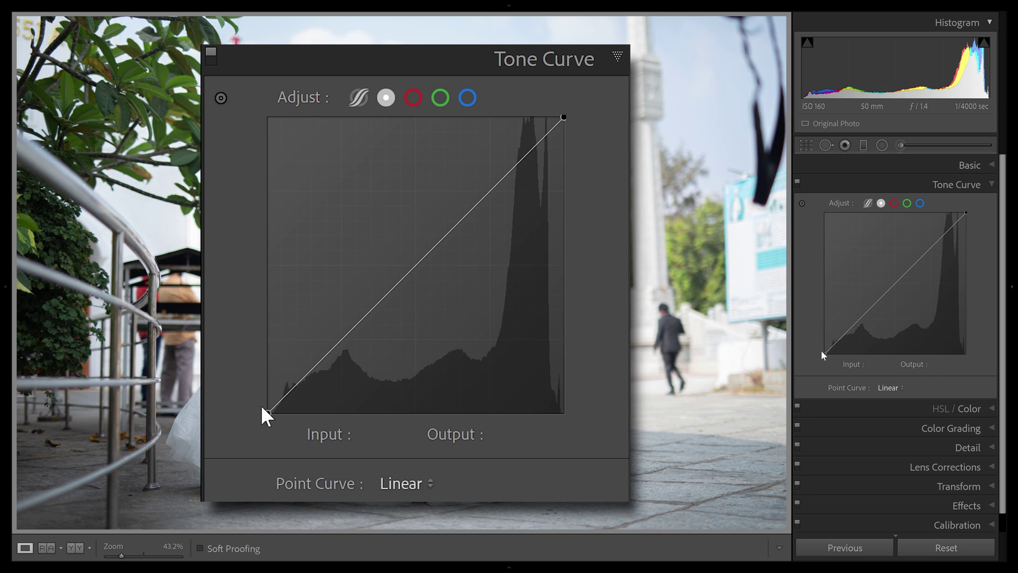
{"action": "left_click_drag", "start_coordinate": [822, 352], "coordinate": [780, 213]}
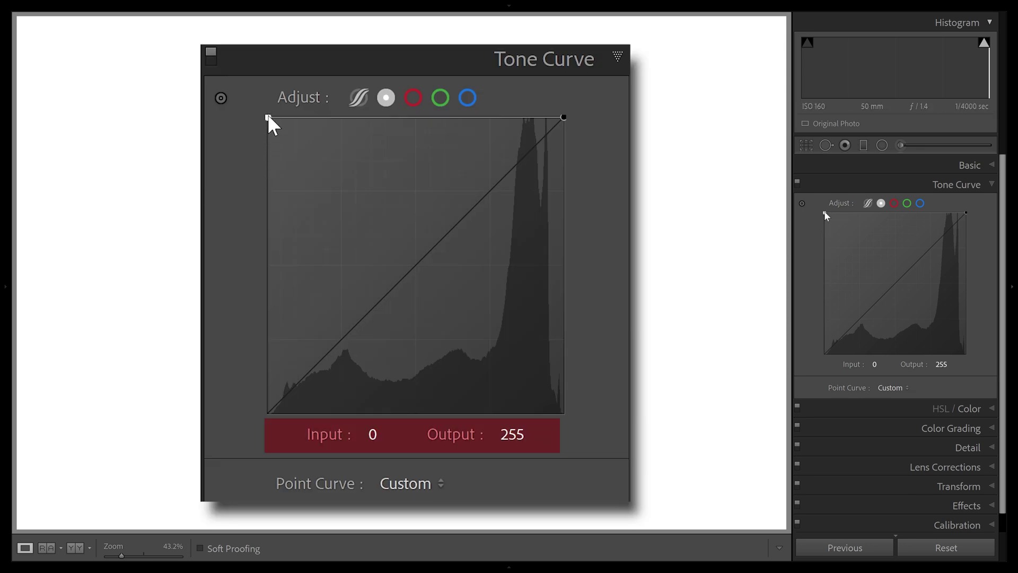
{"action": "left_click_drag", "start_coordinate": [822, 211], "coordinate": [819, 209]}
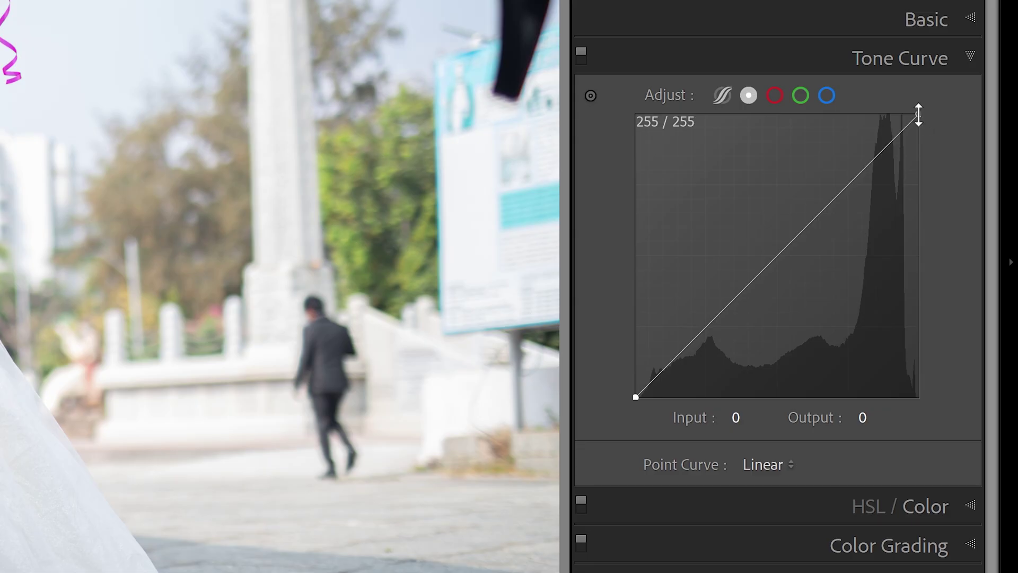
{"action": "left_click_drag", "start_coordinate": [966, 212], "coordinate": [967, 211]}
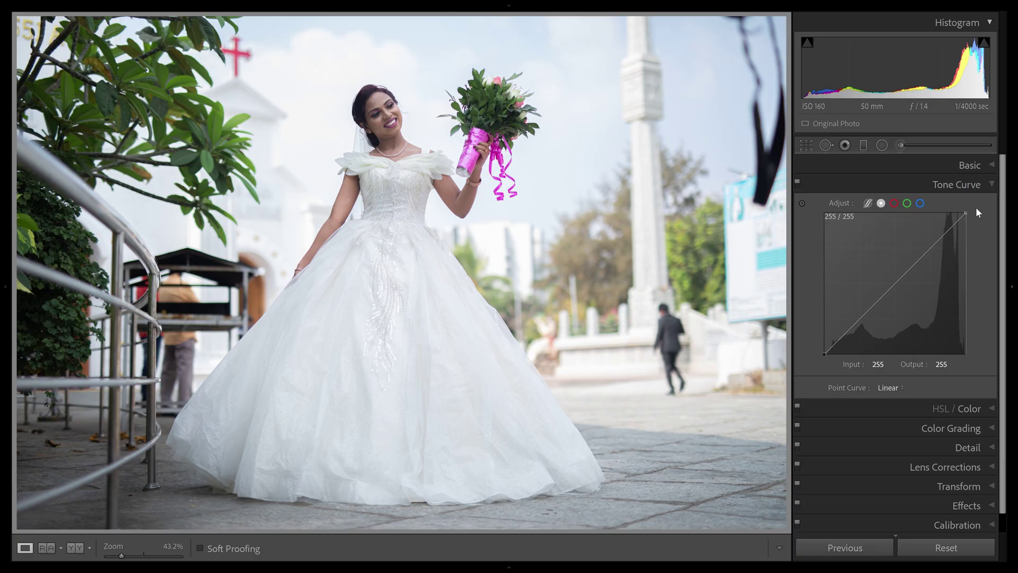
{"action": "left_click_drag", "start_coordinate": [966, 213], "coordinate": [1001, 371]}
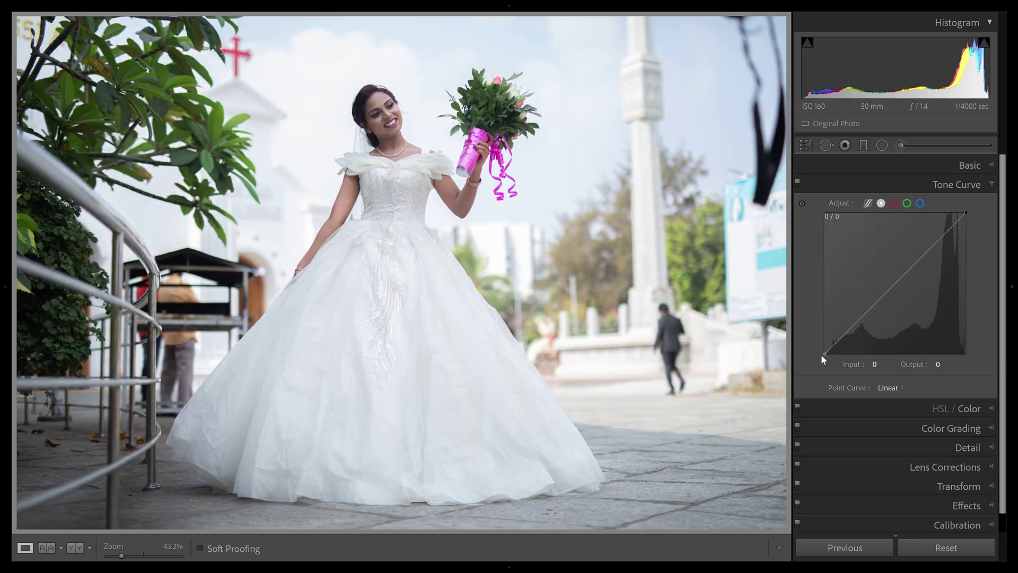
{"action": "left_click_drag", "start_coordinate": [820, 354], "coordinate": [785, 237]}
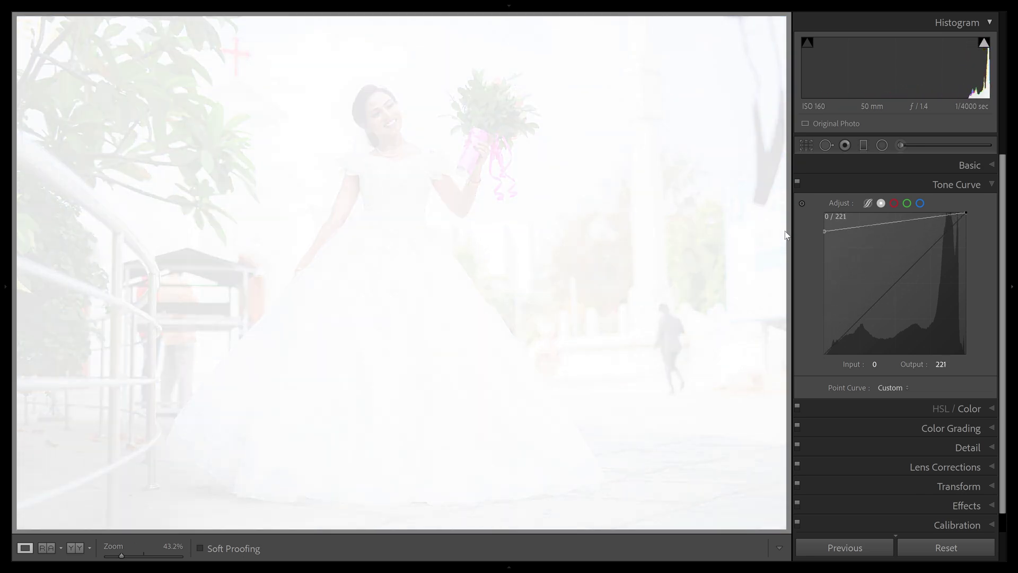
{"action": "mouse_move", "coordinate": [965, 212]}
{"action": "left_mouse_down"}
{"action": "mouse_move", "coordinate": [982, 231]}
{"action": "mouse_move", "coordinate": [999, 363]}
{"action": "left_mouse_up"}
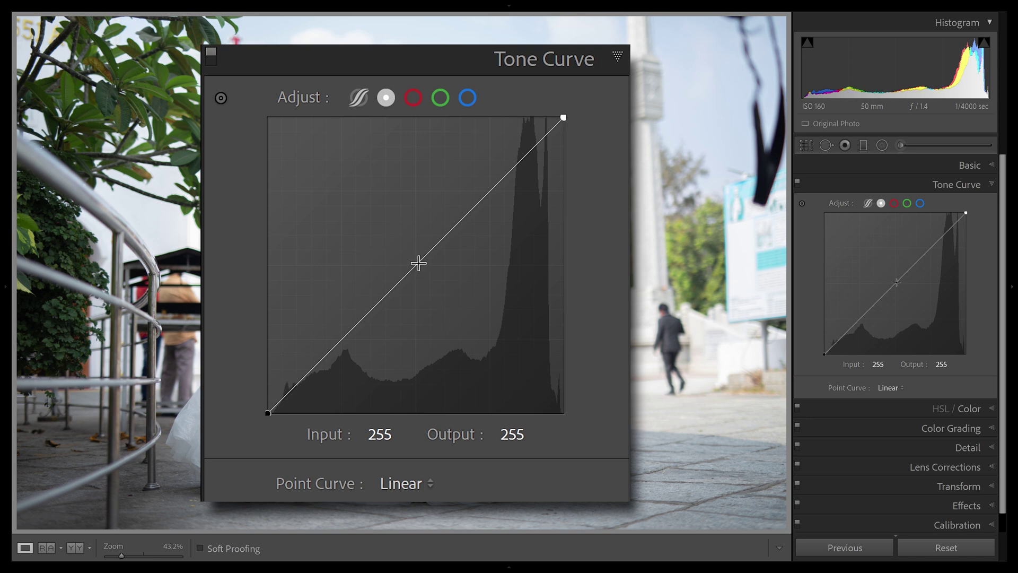
{"action": "mouse_move", "coordinate": [892, 280]}
{"action": "left_mouse_down"}
{"action": "mouse_move", "coordinate": [891, 272]}
{"action": "mouse_move", "coordinate": [899, 279]}
{"action": "left_mouse_up"}
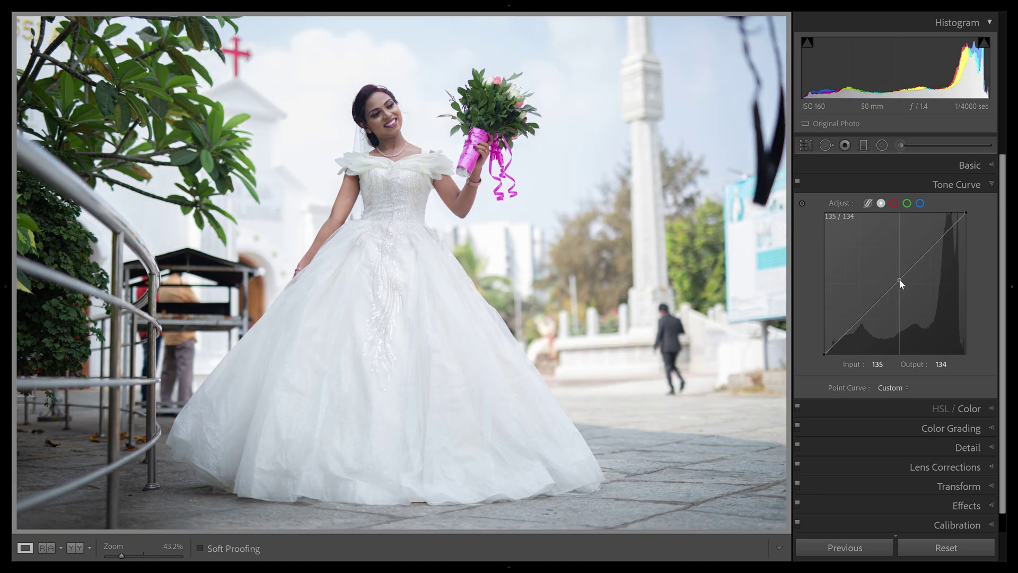
{"action": "left_click_drag", "start_coordinate": [898, 279], "coordinate": [923, 304]}
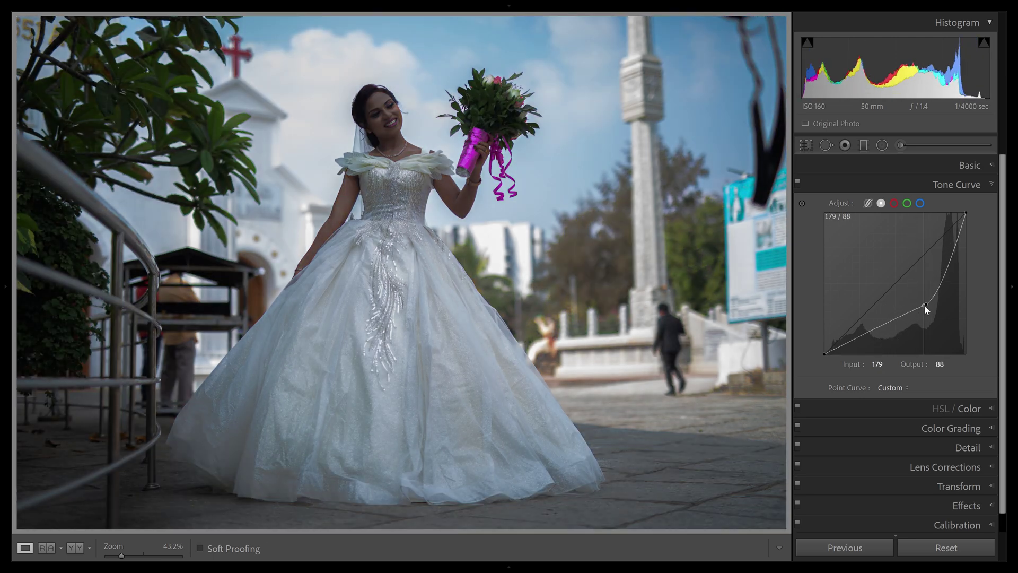
{"action": "left_click_drag", "start_coordinate": [924, 304], "coordinate": [914, 313]}
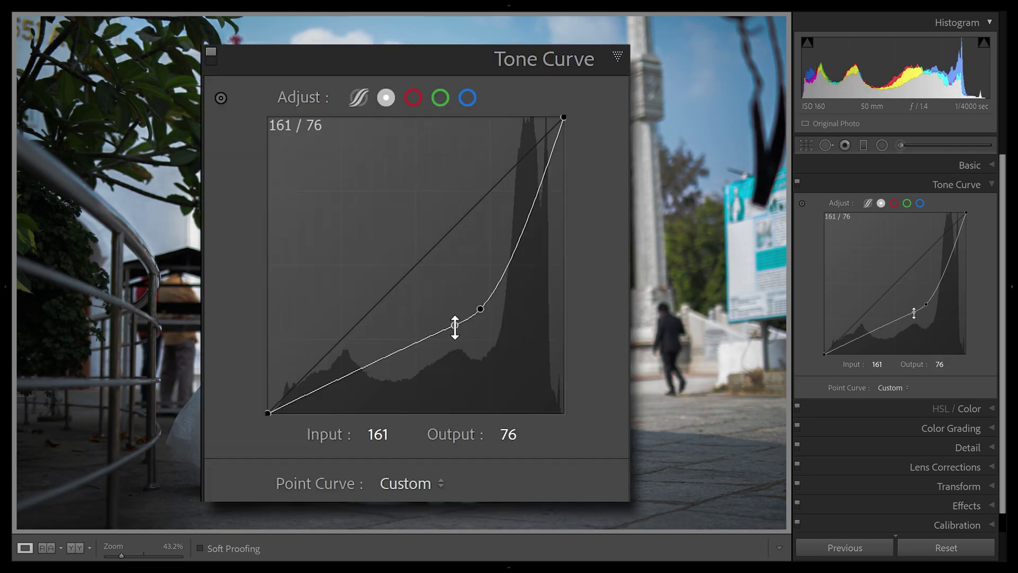
{"action": "right_click", "coordinate": [914, 313]}
{"action": "left_click", "coordinate": [918, 321]}
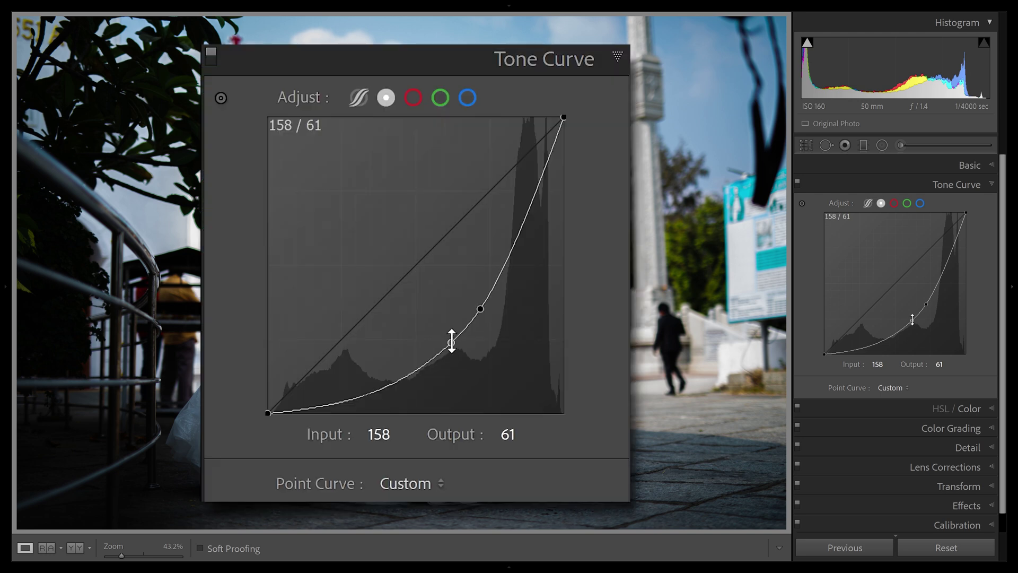
{"action": "left_click_drag", "start_coordinate": [913, 325], "coordinate": [917, 320]}
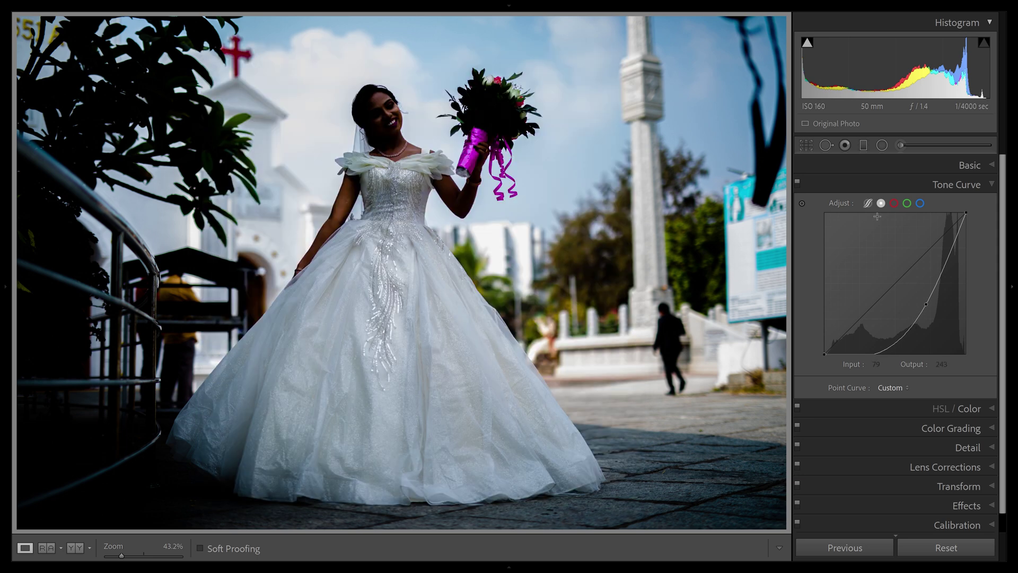
{"action": "left_click_drag", "start_coordinate": [939, 278], "coordinate": [938, 261]}
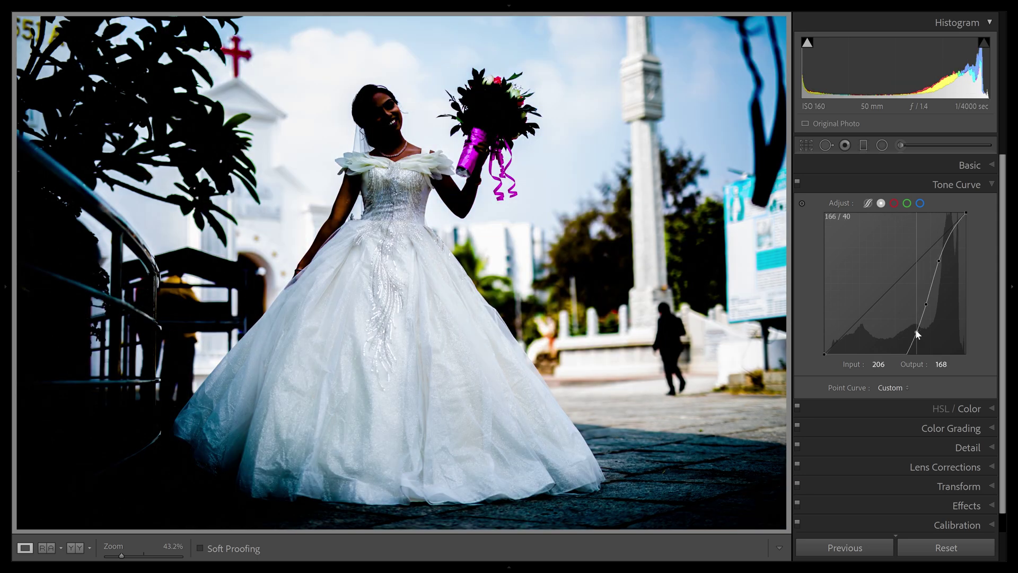
{"action": "left_click_drag", "start_coordinate": [917, 333], "coordinate": [908, 330]}
{"action": "right_click", "coordinate": [915, 294]}
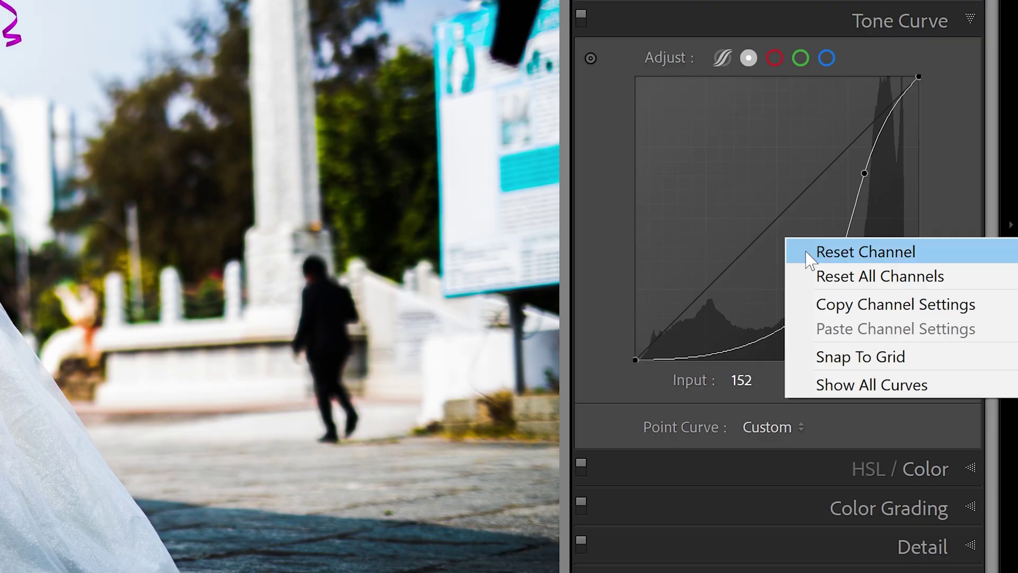
{"action": "left_click", "coordinate": [806, 253]}
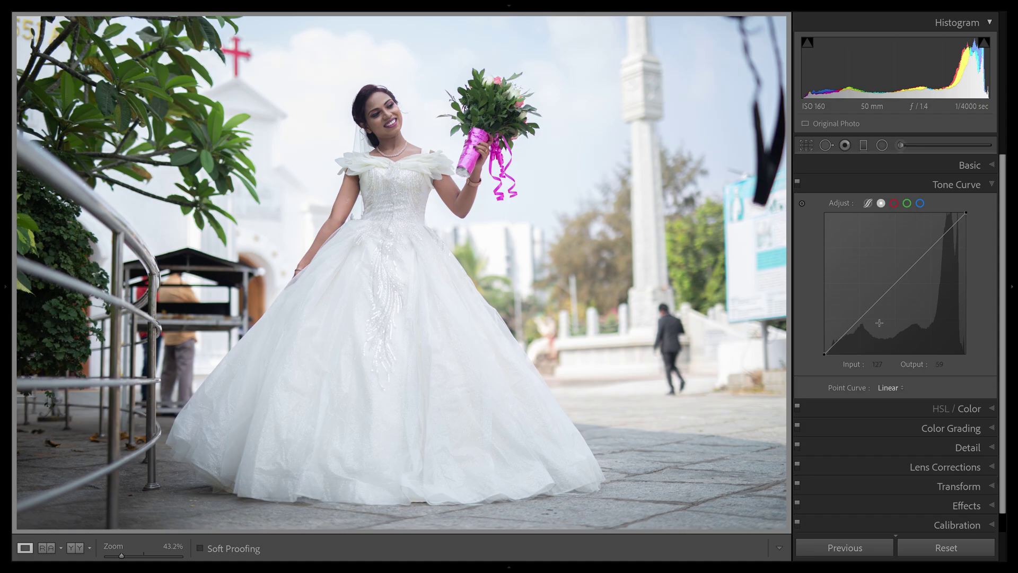
{"action": "left_click_drag", "start_coordinate": [863, 316], "coordinate": [862, 316]}
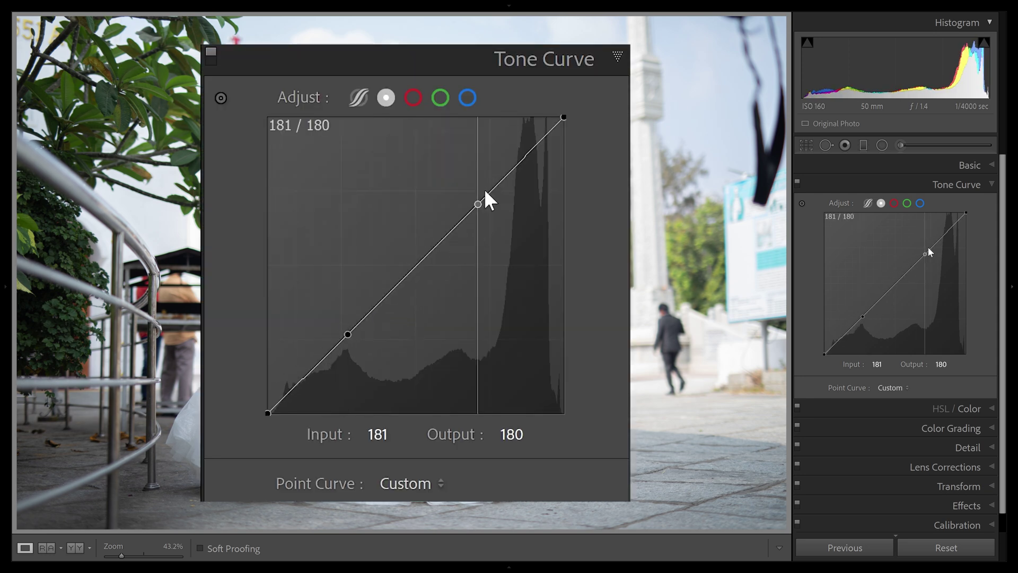
{"action": "left_click", "coordinate": [482, 191]}
{"action": "left_click", "coordinate": [421, 260]}
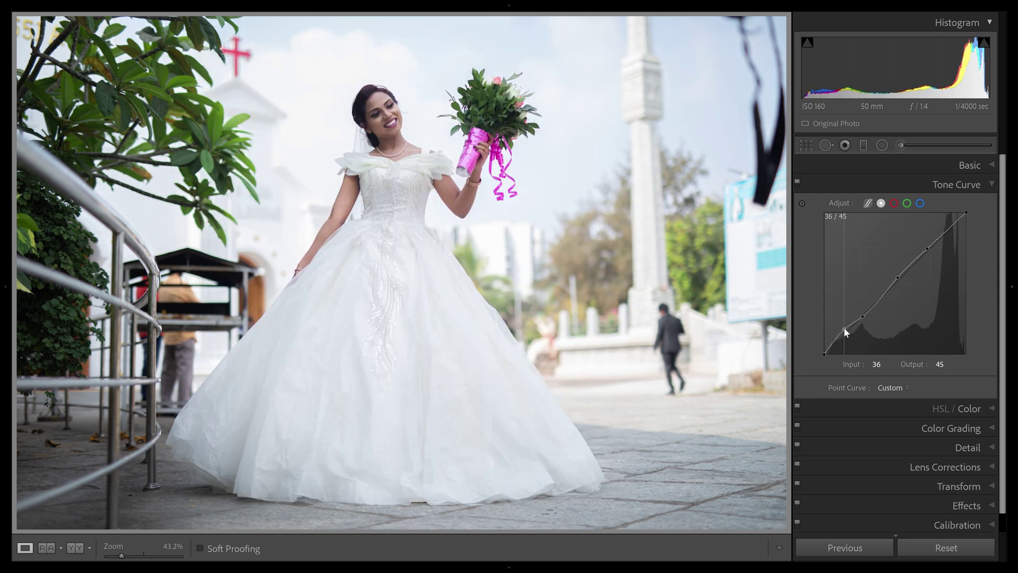
{"action": "left_click_drag", "start_coordinate": [844, 333], "coordinate": [845, 327]}
{"action": "key", "text": "ctrl+z"}
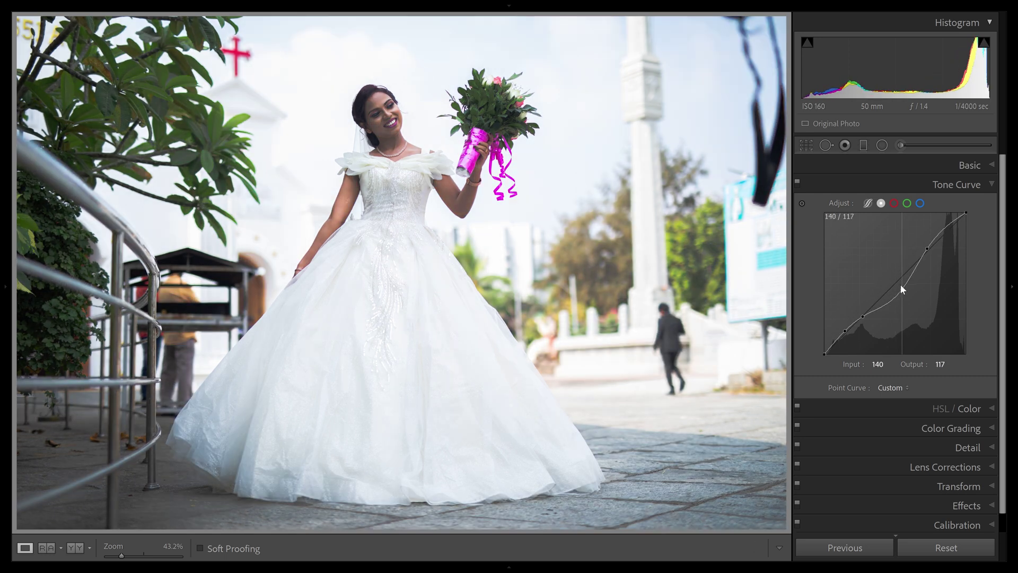
{"action": "left_click_drag", "start_coordinate": [899, 284], "coordinate": [896, 267]}
{"action": "key", "text": "ctrl+z"}
{"action": "left_click_drag", "start_coordinate": [963, 212], "coordinate": [963, 219]}
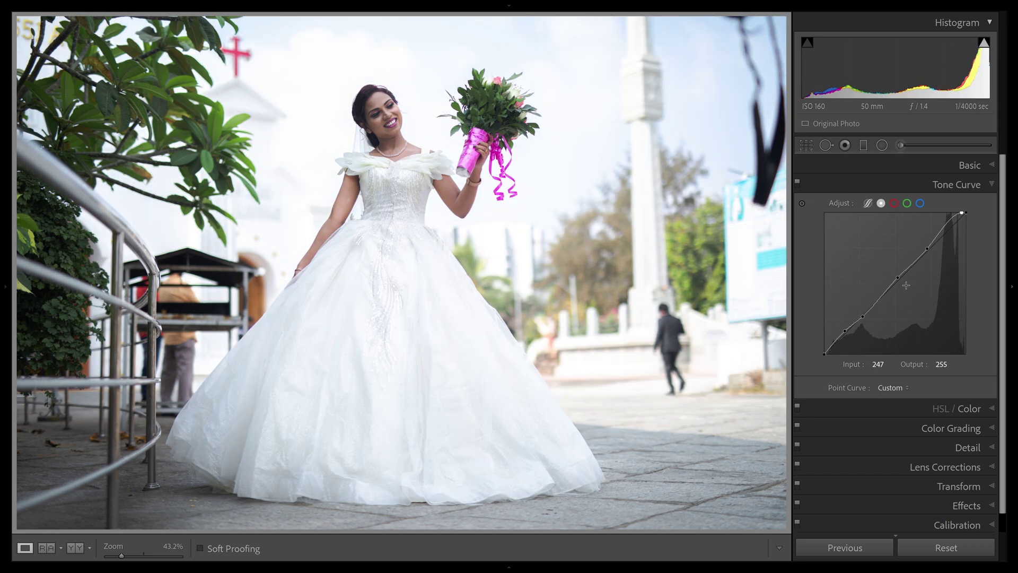
{"action": "right_click", "coordinate": [901, 287]}
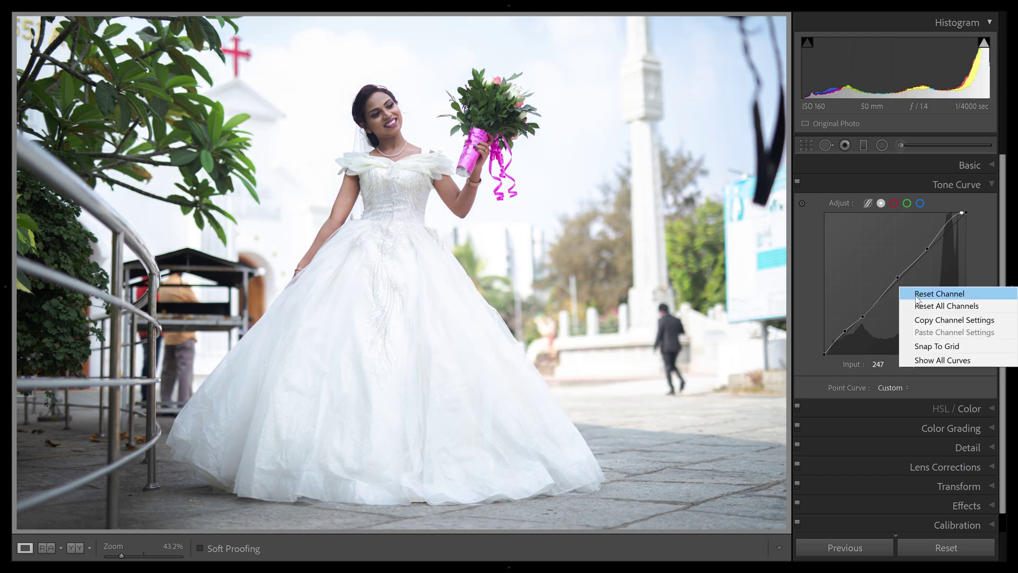
{"action": "left_click", "coordinate": [915, 294]}
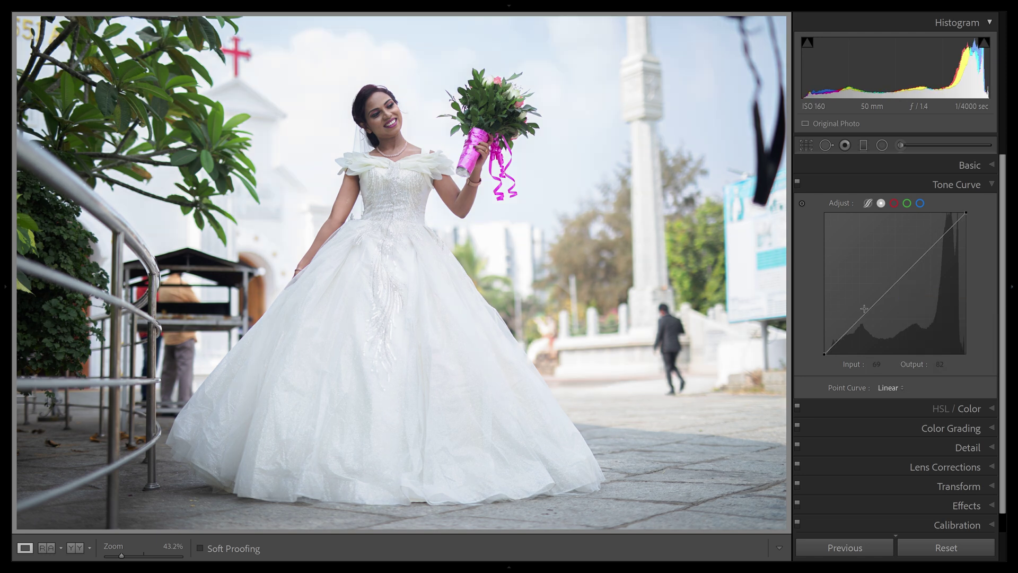
{"action": "left_click", "coordinate": [894, 204]}
- Add shadow, midtone and upper points to the red curve, undoing the last change
{"action": "left_click", "coordinate": [860, 316]}
{"action": "left_click_drag", "start_coordinate": [896, 282], "coordinate": [896, 279]}
{"action": "left_click", "coordinate": [936, 239]}
{"action": "key", "text": "ctrl+z"}
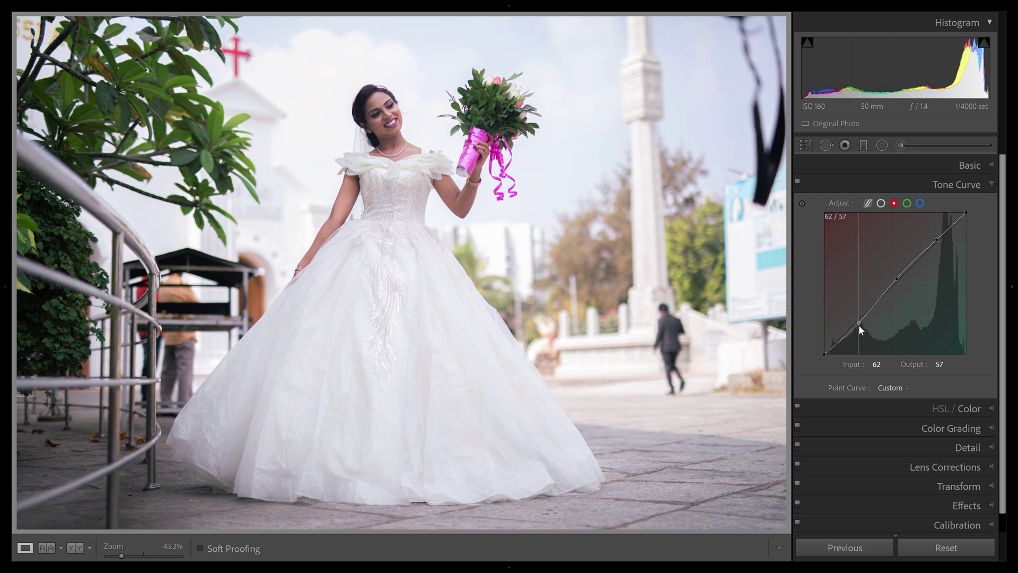
{"action": "key", "text": "ctrl+z"}
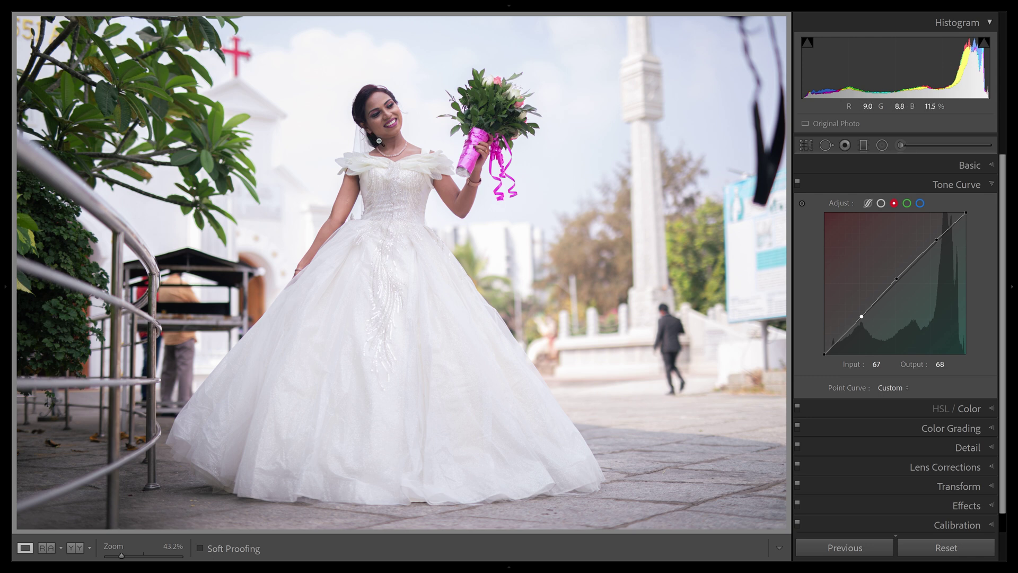
- Try red-curve shadow, midtone and highlight adjustments, undoing the final edits
{"action": "mouse_move", "coordinate": [860, 316]}
{"action": "left_mouse_down"}
{"action": "mouse_move", "coordinate": [842, 298]}
{"action": "mouse_move", "coordinate": [852, 310]}
{"action": "left_mouse_up"}
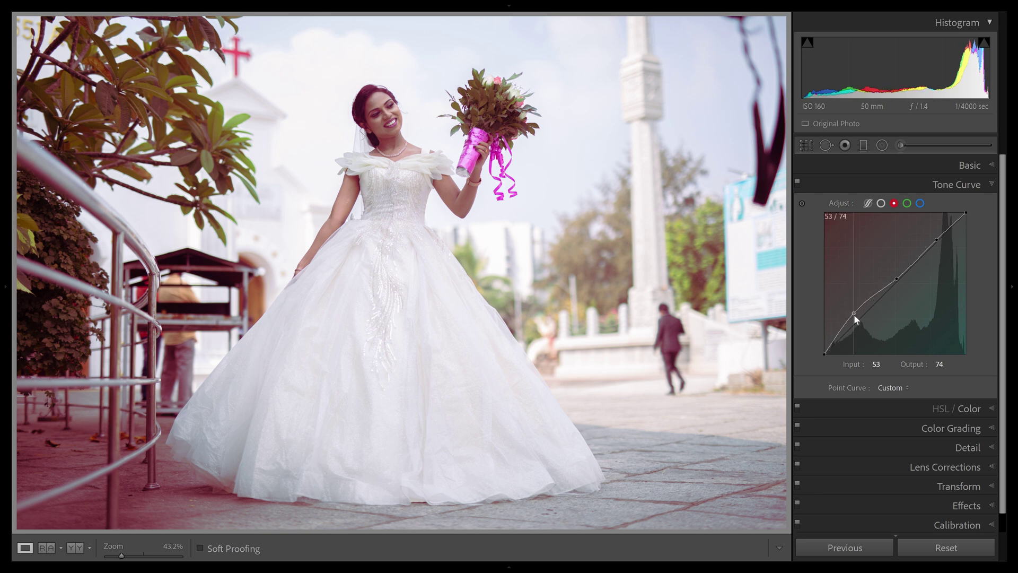
{"action": "left_click_drag", "start_coordinate": [851, 310], "coordinate": [849, 303]}
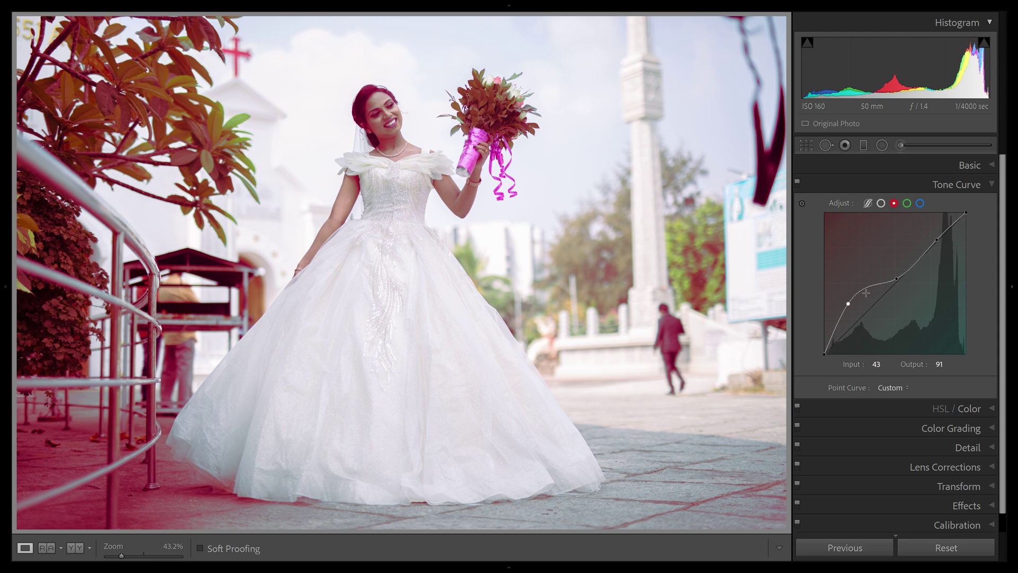
{"action": "left_click_drag", "start_coordinate": [848, 302], "coordinate": [857, 320]}
{"action": "mouse_move", "coordinate": [896, 278]}
{"action": "left_mouse_down"}
{"action": "mouse_move", "coordinate": [891, 269]}
{"action": "mouse_move", "coordinate": [897, 283]}
{"action": "left_mouse_up"}
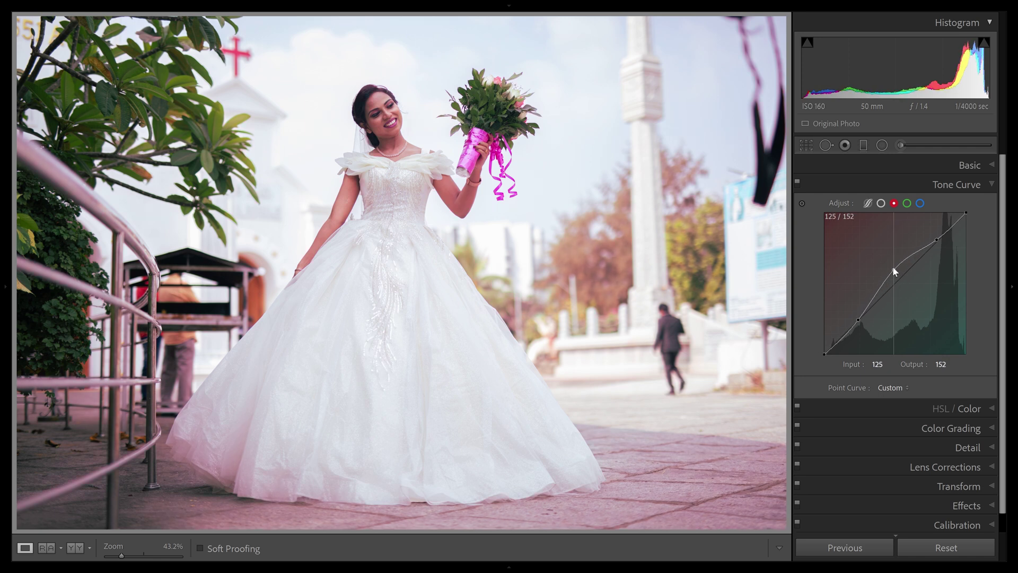
{"action": "left_click_drag", "start_coordinate": [897, 280], "coordinate": [892, 272]}
{"action": "mouse_move", "coordinate": [892, 271]}
{"action": "left_mouse_down"}
{"action": "mouse_move", "coordinate": [896, 280]}
{"action": "mouse_move", "coordinate": [886, 263]}
{"action": "mouse_move", "coordinate": [901, 282]}
{"action": "mouse_move", "coordinate": [887, 263]}
{"action": "left_mouse_up"}
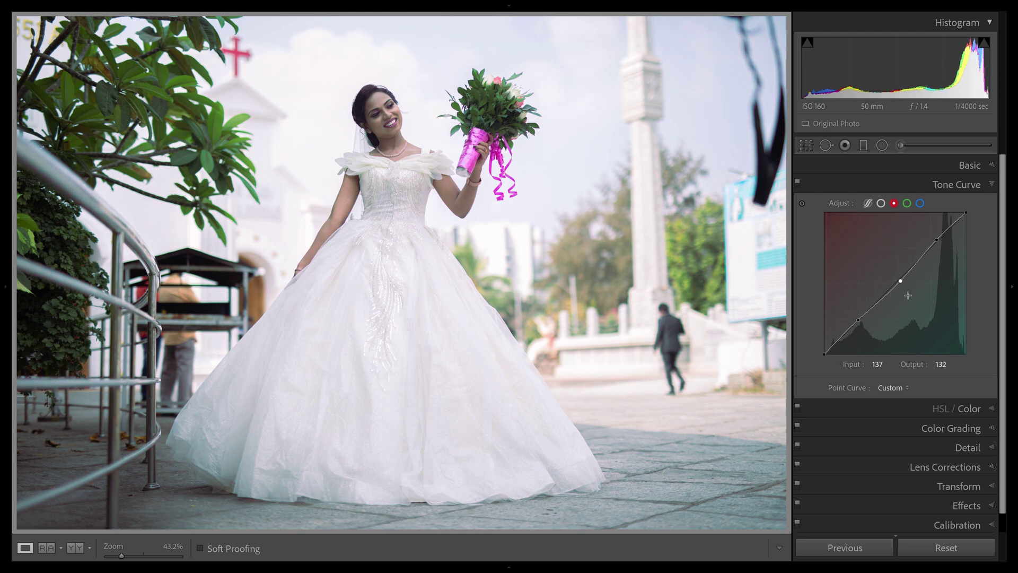
{"action": "key", "text": "ctrl+z"}
{"action": "mouse_move", "coordinate": [945, 231]}
{"action": "left_mouse_down"}
{"action": "mouse_move", "coordinate": [934, 221]}
{"action": "mouse_move", "coordinate": [954, 235]}
{"action": "left_mouse_up"}
{"action": "key", "text": "ctrl+z"}
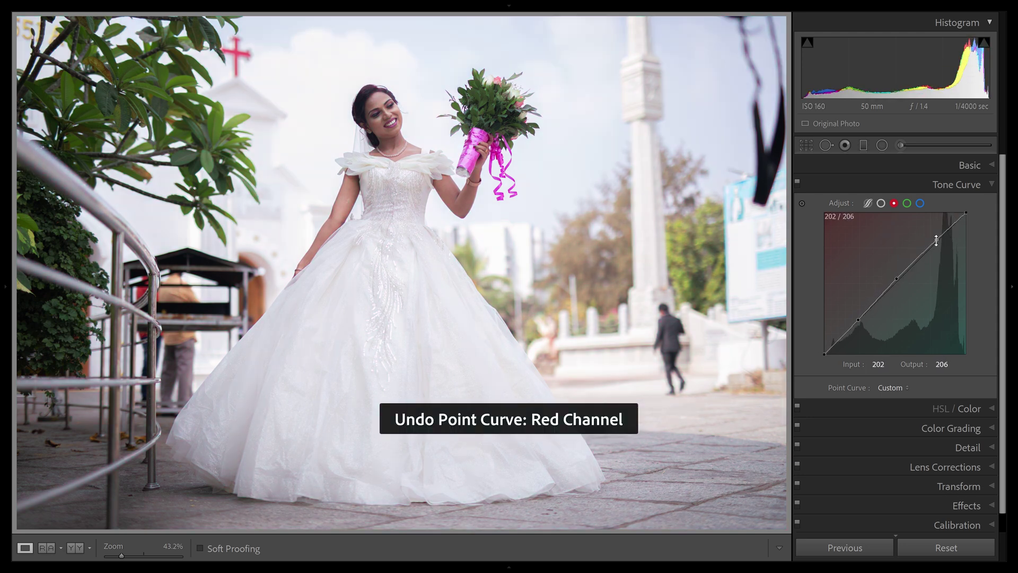
- Reset the red channel curve to Linear, then lift the curve's black point slightly
{"action": "right_click", "coordinate": [902, 273]}
{"action": "left_click", "coordinate": [923, 281]}
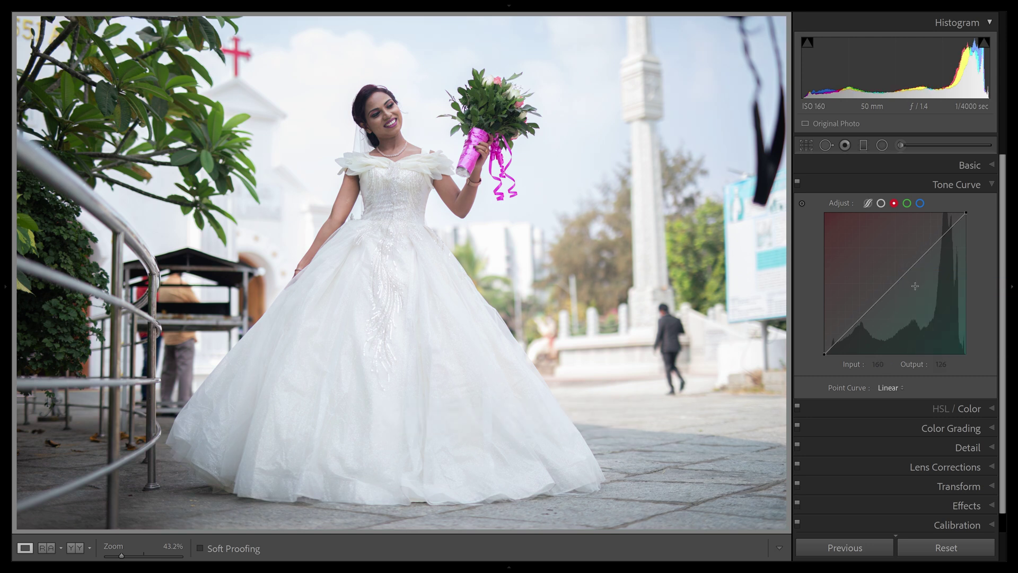
{"action": "key", "text": "ctrl+z"}
{"action": "mouse_move", "coordinate": [824, 354]}
{"action": "left_mouse_down"}
{"action": "mouse_move", "coordinate": [839, 312]}
{"action": "mouse_move", "coordinate": [883, 302]}
{"action": "mouse_move", "coordinate": [825, 313]}
{"action": "mouse_move", "coordinate": [813, 361]}
{"action": "left_mouse_up"}
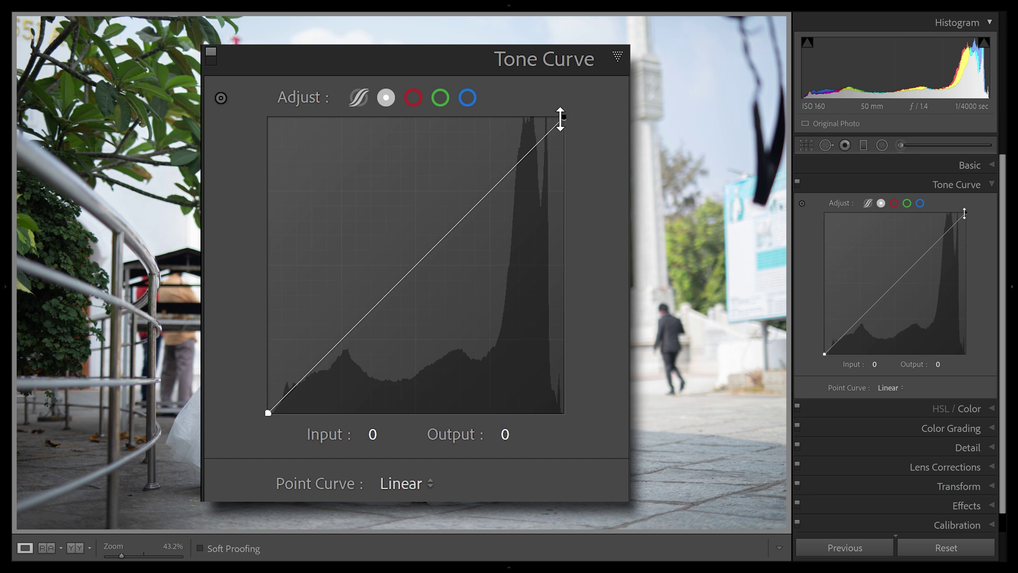
- Add midtone, shadow and upper RGB points, settle the lower point near 67/71, then reset to Linear
{"action": "left_click_drag", "start_coordinate": [417, 261], "coordinate": [421, 257]}
{"action": "mouse_move", "coordinate": [898, 279]}
{"action": "left_mouse_down"}
{"action": "mouse_move", "coordinate": [905, 288]}
{"action": "mouse_move", "coordinate": [895, 274]}
{"action": "mouse_move", "coordinate": [895, 282]}
{"action": "left_mouse_up"}
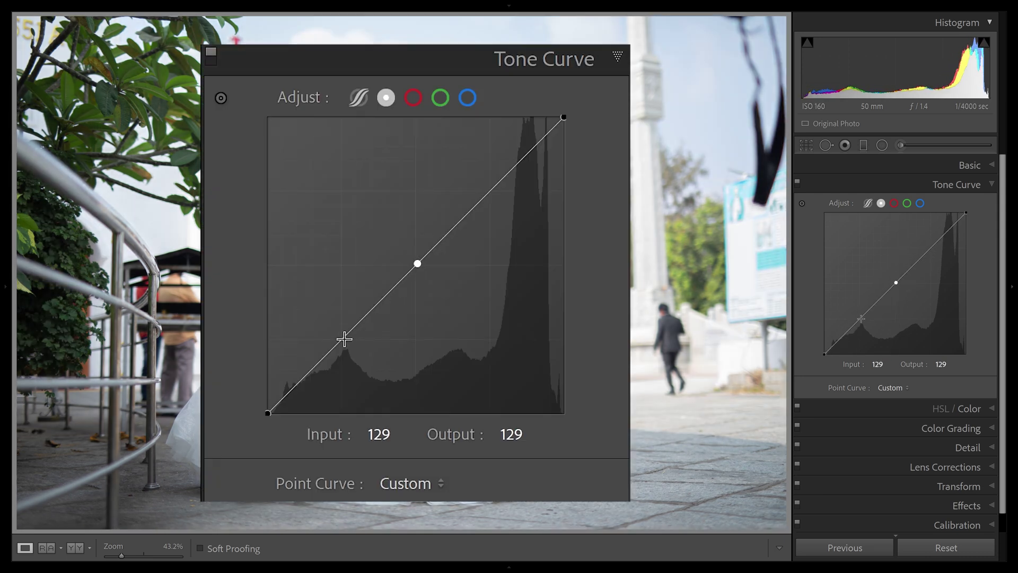
{"action": "mouse_move", "coordinate": [861, 318]}
{"action": "left_mouse_down"}
{"action": "mouse_move", "coordinate": [867, 326]}
{"action": "mouse_move", "coordinate": [855, 312]}
{"action": "mouse_move", "coordinate": [872, 330]}
{"action": "left_mouse_up"}
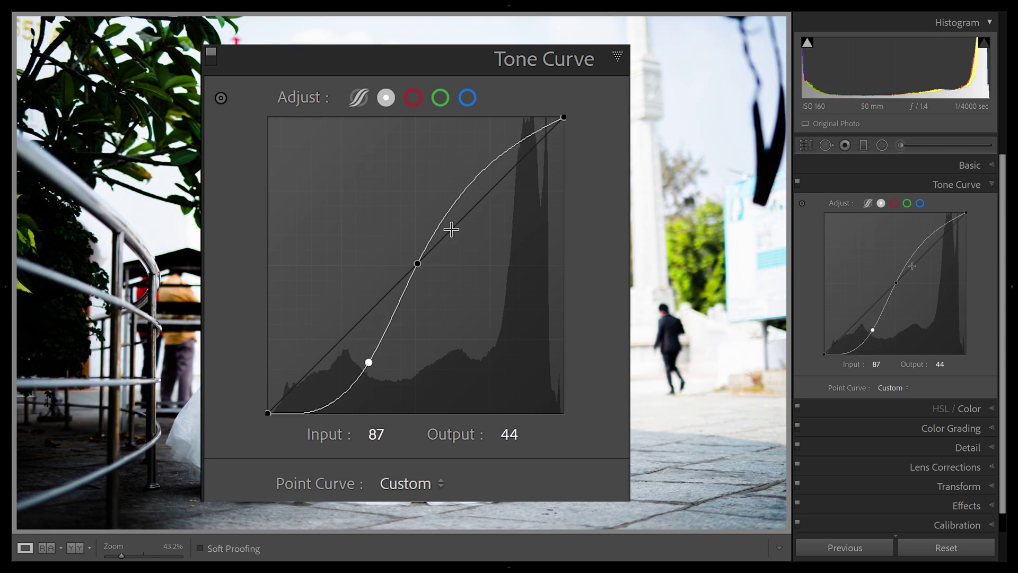
{"action": "mouse_move", "coordinate": [369, 362]}
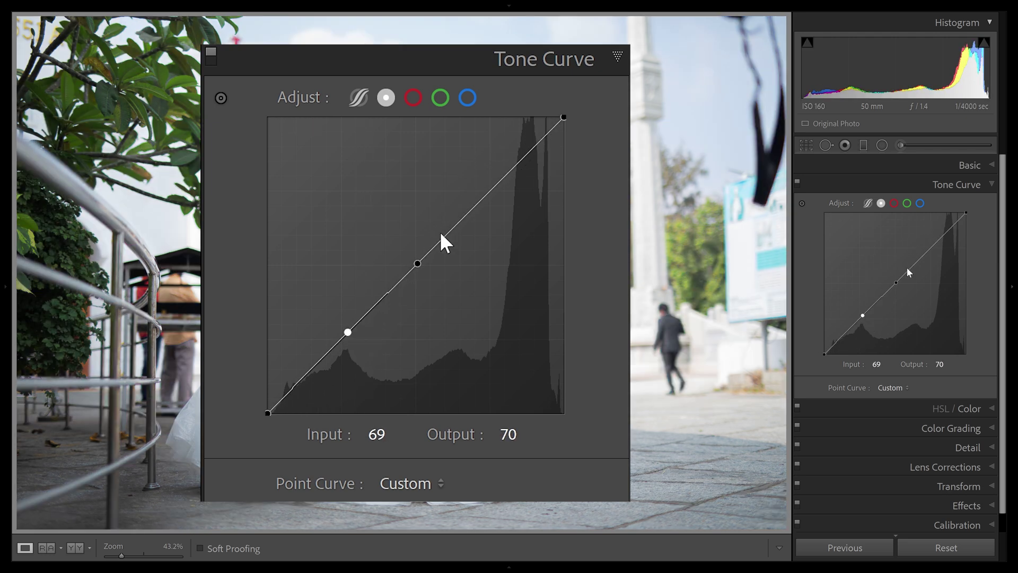
{"action": "left_click_drag", "start_coordinate": [916, 261], "coordinate": [919, 261]}
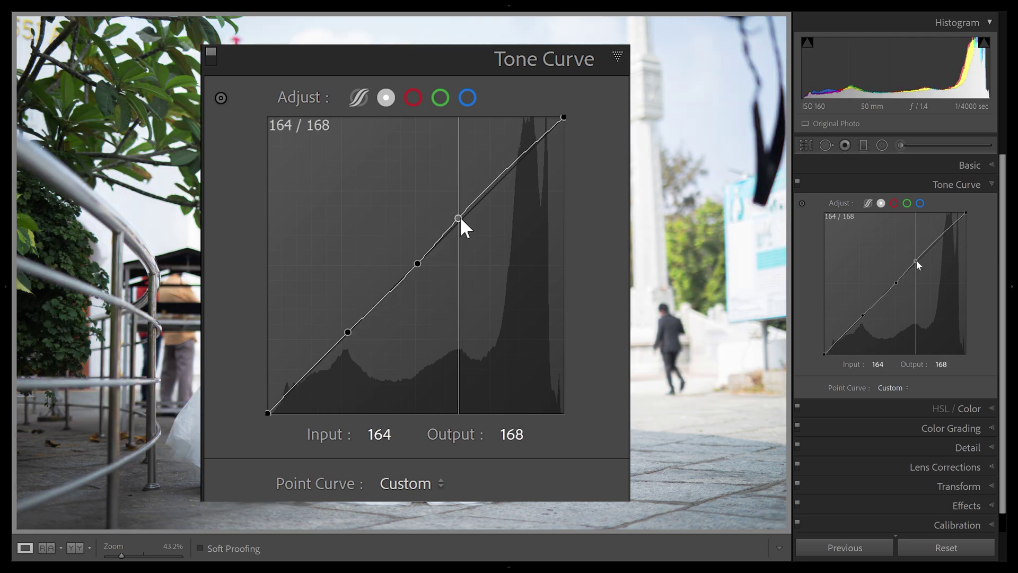
{"action": "mouse_move", "coordinate": [339, 343]}
{"action": "left_mouse_down"}
{"action": "mouse_move", "coordinate": [337, 321]}
{"action": "mouse_move", "coordinate": [365, 354]}
{"action": "mouse_move", "coordinate": [333, 312]}
{"action": "mouse_move", "coordinate": [367, 348]}
{"action": "mouse_move", "coordinate": [343, 321]}
{"action": "left_mouse_up"}
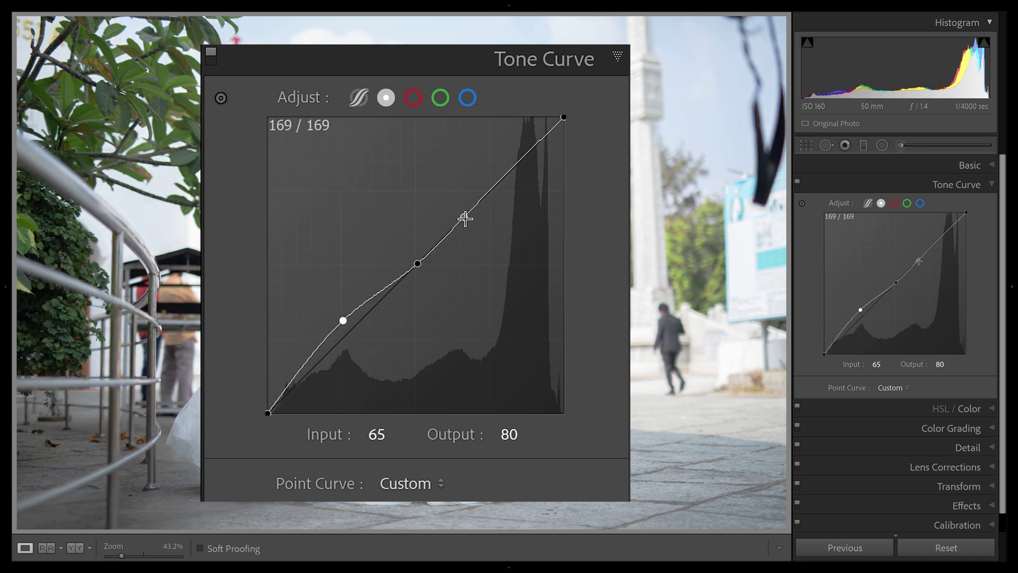
{"action": "left_click", "coordinate": [450, 230]}
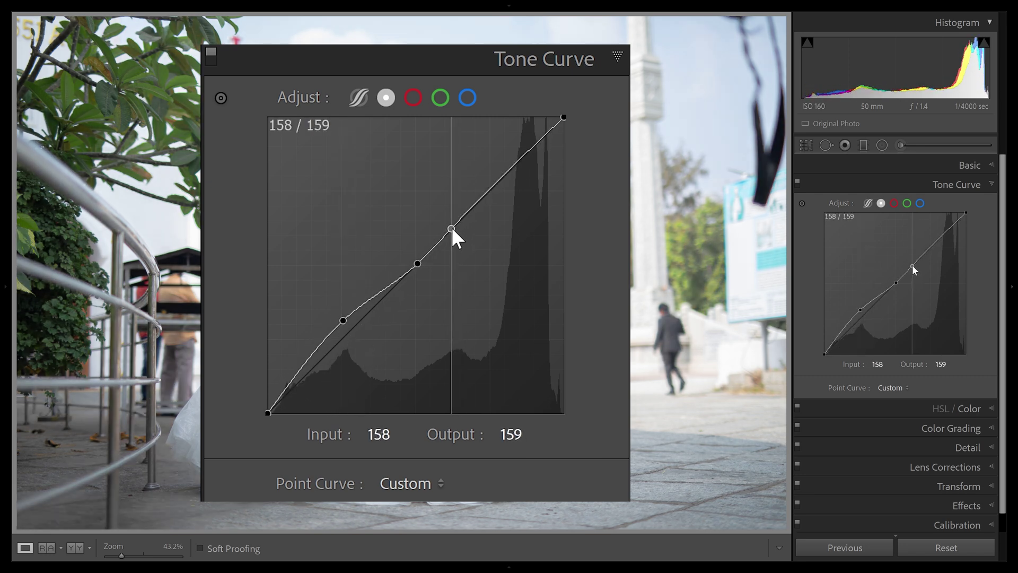
{"action": "mouse_move", "coordinate": [343, 320]}
{"action": "left_mouse_down"}
{"action": "mouse_move", "coordinate": [369, 359]}
{"action": "mouse_move", "coordinate": [334, 313]}
{"action": "mouse_move", "coordinate": [378, 352]}
{"action": "mouse_move", "coordinate": [337, 321]}
{"action": "left_mouse_up"}
{"action": "right_click", "coordinate": [889, 289]}
{"action": "left_click", "coordinate": [906, 295]}
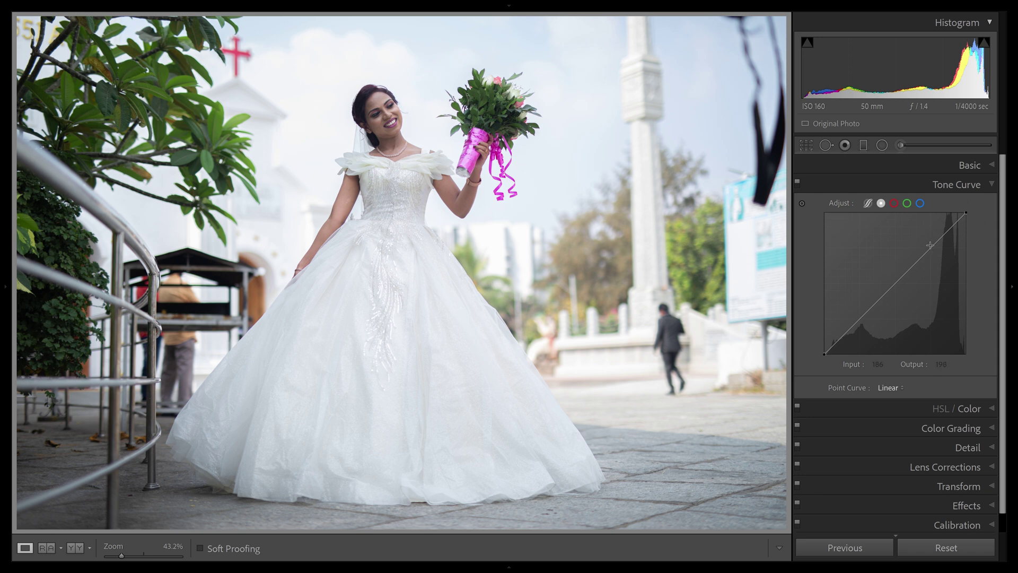
- Pull the RGB highlight and midtone points below the diagonal and lift the shadow point slightly
{"action": "left_click_drag", "start_coordinate": [939, 239], "coordinate": [944, 243]}
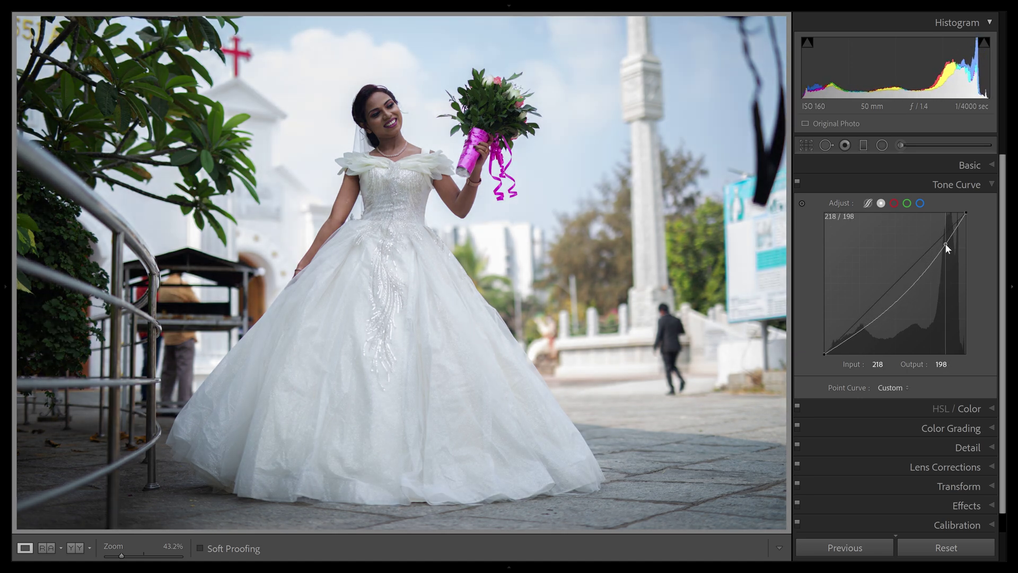
{"action": "left_click_drag", "start_coordinate": [945, 243], "coordinate": [946, 248]}
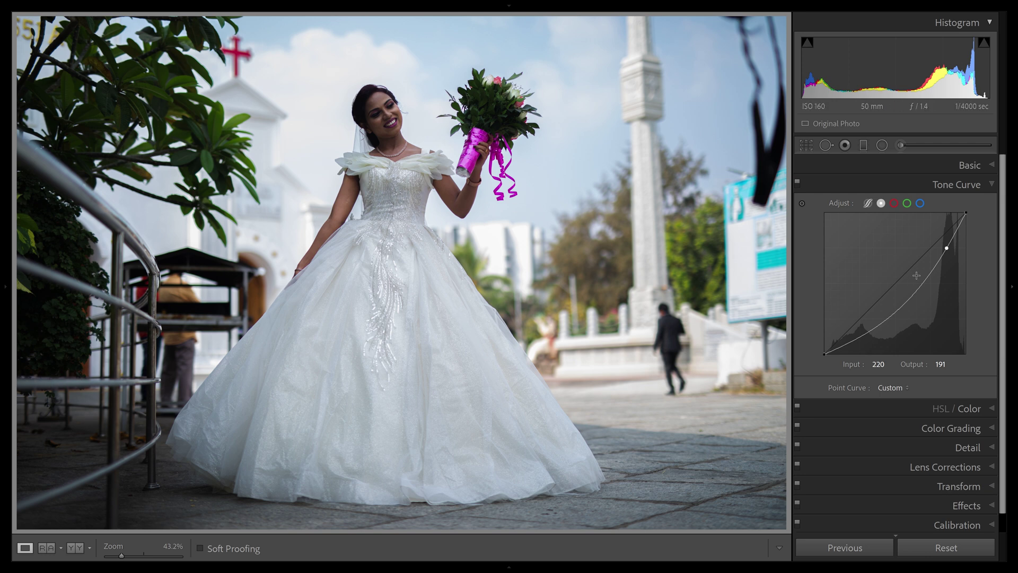
{"action": "left_click_drag", "start_coordinate": [911, 292], "coordinate": [905, 291]}
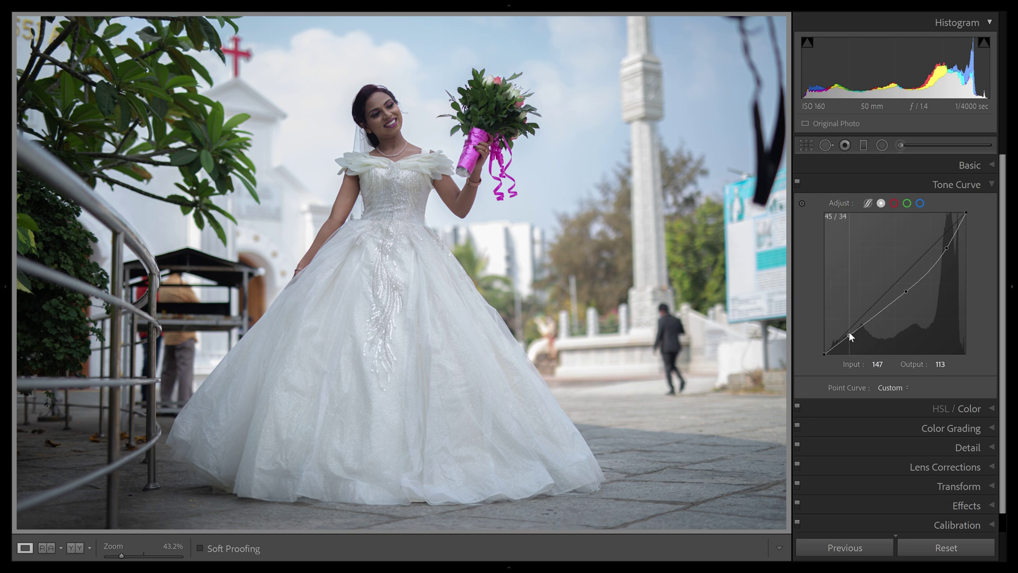
{"action": "left_click_drag", "start_coordinate": [851, 330], "coordinate": [847, 331]}
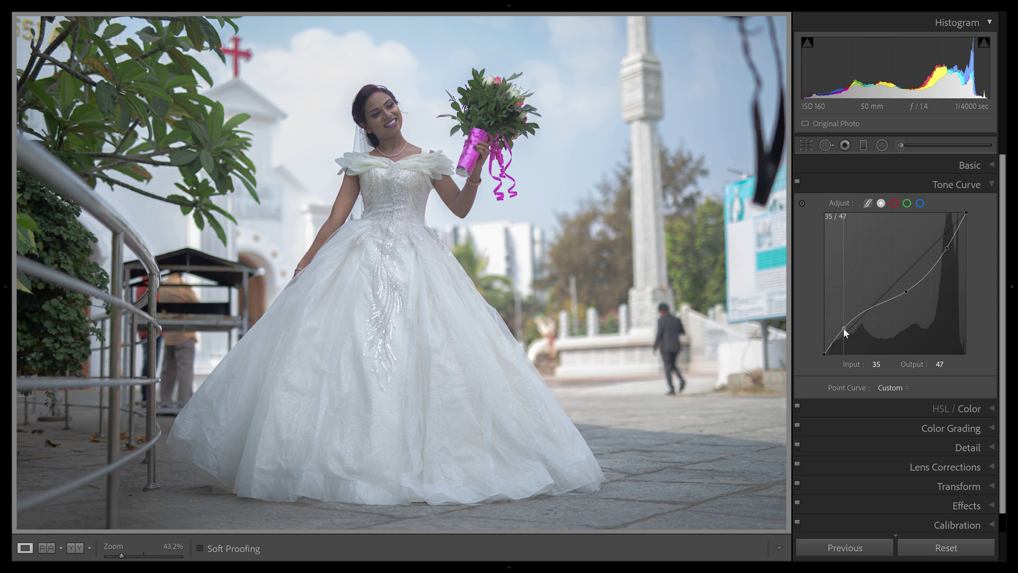
{"action": "mouse_move", "coordinate": [847, 331]}
{"action": "left_mouse_down"}
{"action": "mouse_move", "coordinate": [860, 346]}
{"action": "mouse_move", "coordinate": [848, 327]}
{"action": "mouse_move", "coordinate": [858, 335]}
{"action": "left_mouse_up"}
{"action": "left_click_drag", "start_coordinate": [909, 291], "coordinate": [902, 285]}
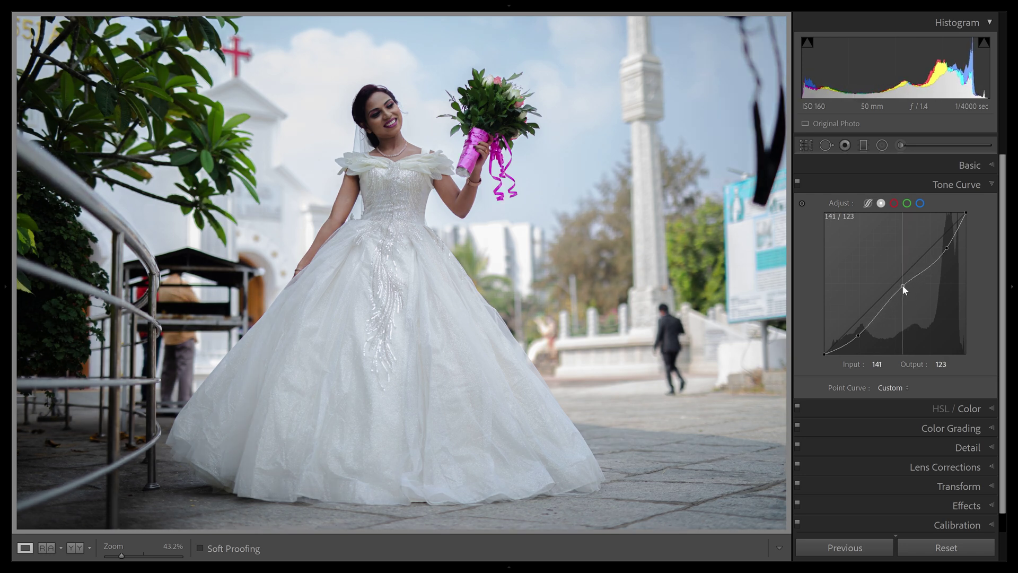
{"action": "left_click_drag", "start_coordinate": [902, 284], "coordinate": [904, 288]}
{"action": "mouse_move", "coordinate": [946, 248]}
{"action": "left_mouse_down"}
{"action": "mouse_move", "coordinate": [940, 237]}
{"action": "mouse_move", "coordinate": [949, 245]}
{"action": "left_mouse_up"}
{"action": "right_click", "coordinate": [949, 244]}
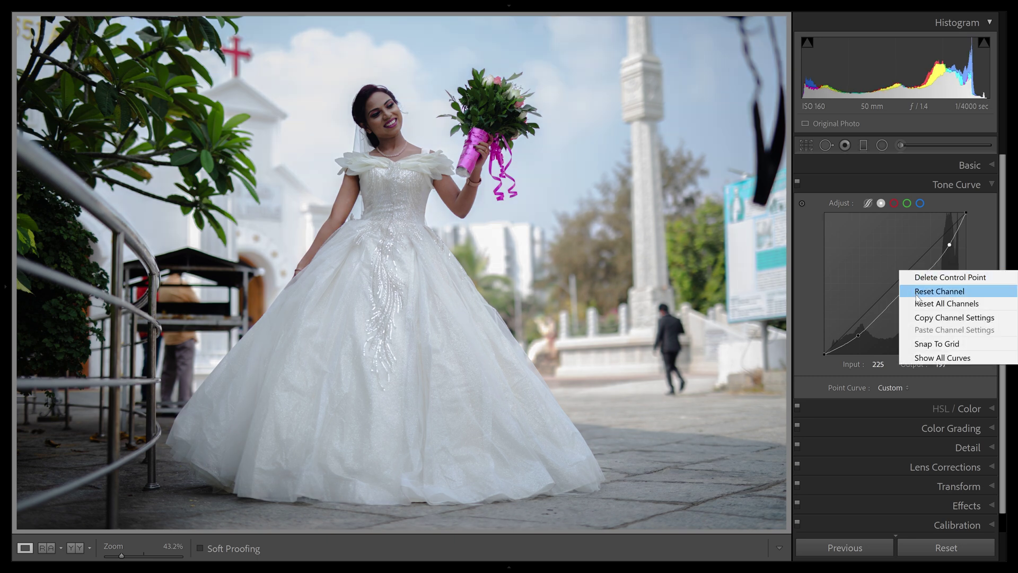
- Reset the RGB curve, then build an S-curve with points at 193, 128 and 63
{"action": "left_click", "coordinate": [912, 292]}
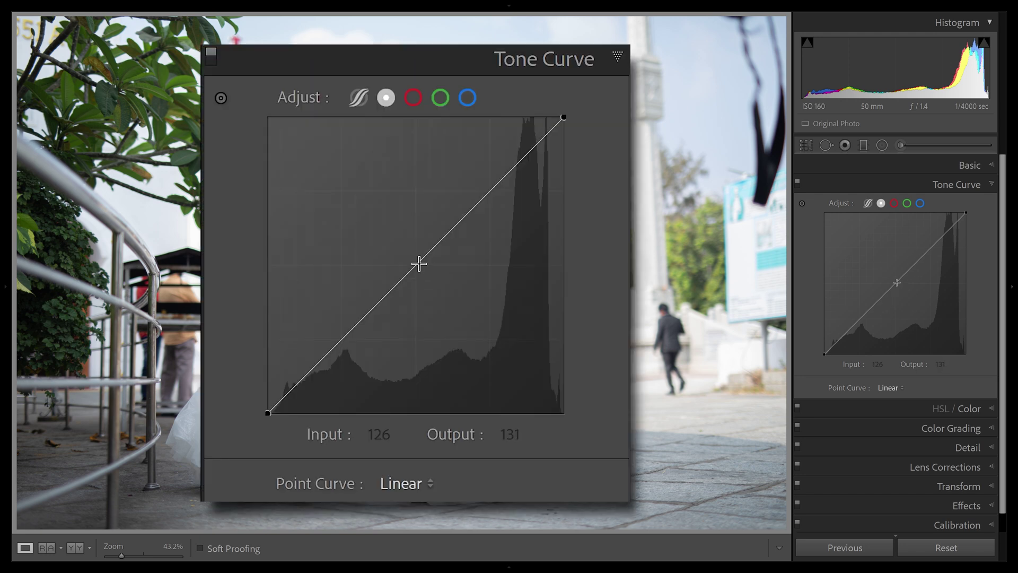
{"action": "left_click_drag", "start_coordinate": [929, 247], "coordinate": [930, 247]}
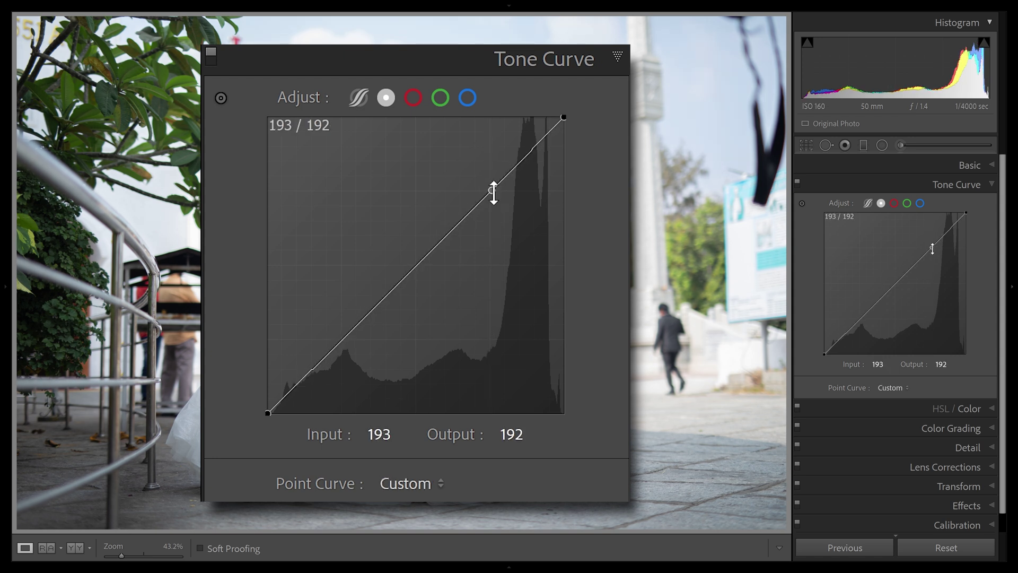
{"action": "left_click_drag", "start_coordinate": [894, 286], "coordinate": [896, 284]}
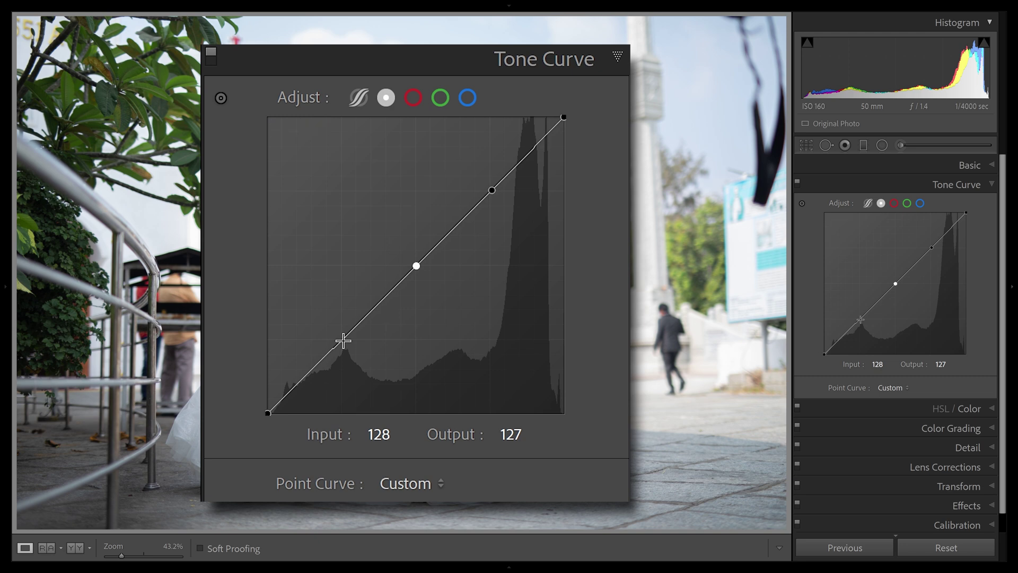
{"action": "left_click_drag", "start_coordinate": [858, 318], "coordinate": [867, 330]}
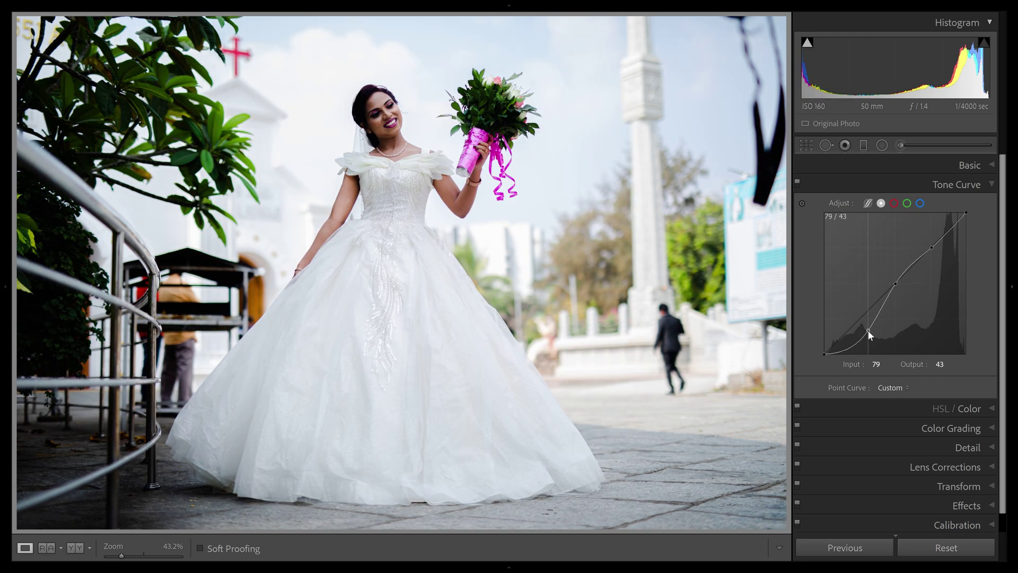
{"action": "left_click_drag", "start_coordinate": [932, 246], "coordinate": [928, 235]}
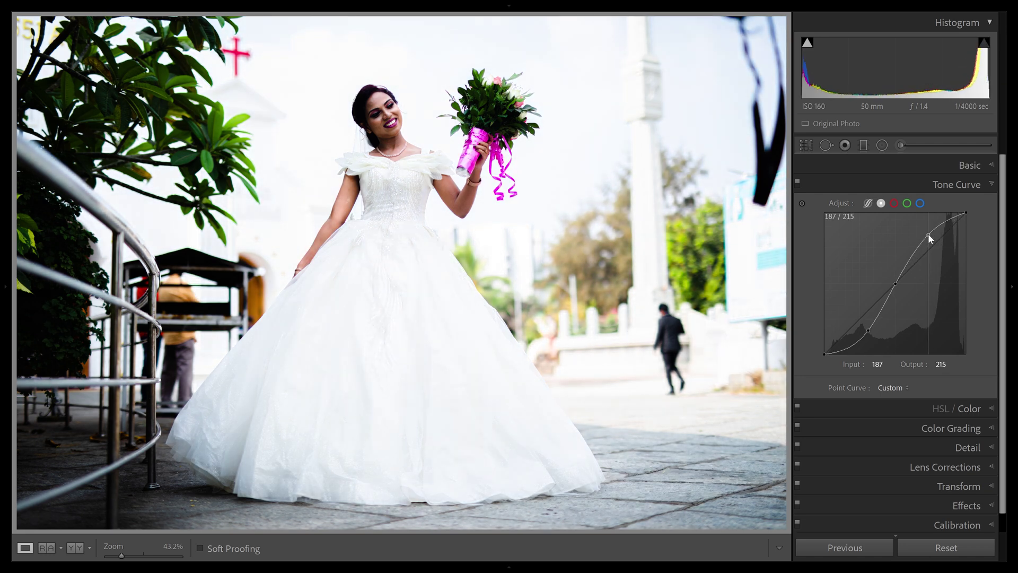
- Undo the highlight lift and reset the RGB curve to Linear
{"action": "key", "text": "ctrl+z"}
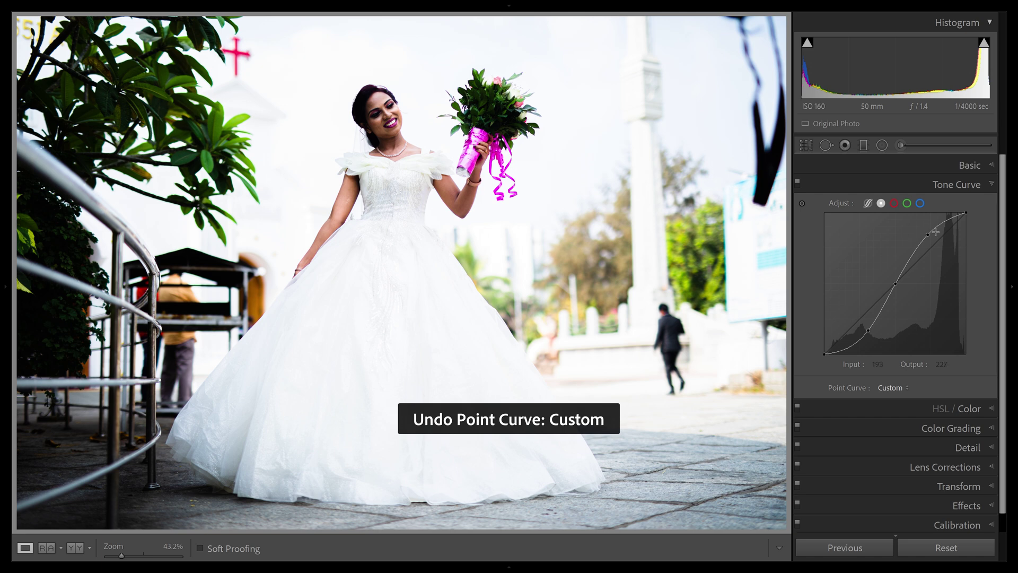
{"action": "right_click", "coordinate": [903, 293]}
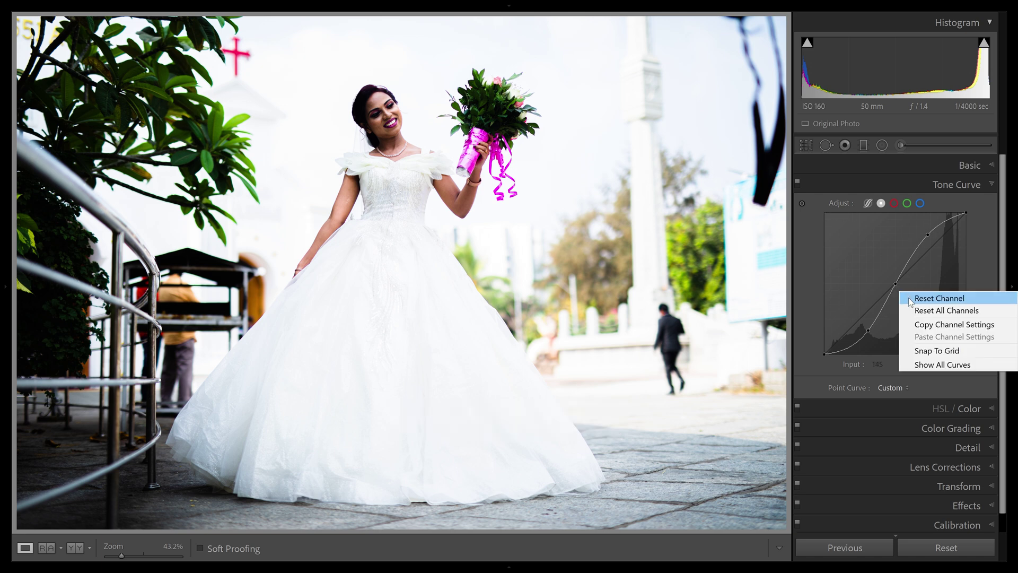
{"action": "left_click", "coordinate": [910, 299]}
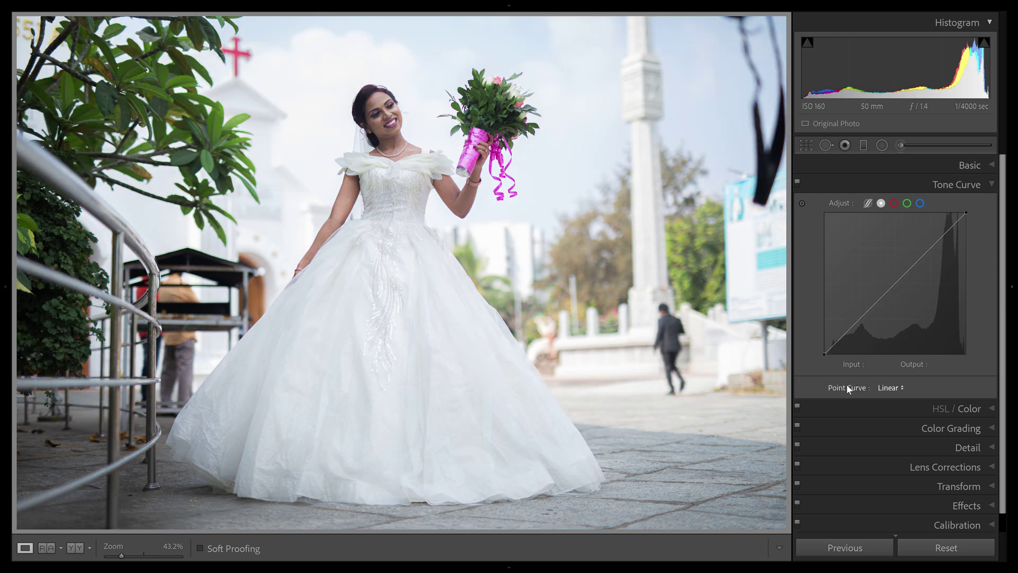
- Apply the Medium Contrast, then Strong Contrast point-curve presets, then reset the curve to Linear
{"action": "left_click", "coordinate": [900, 388]}
{"action": "left_click", "coordinate": [901, 411]}
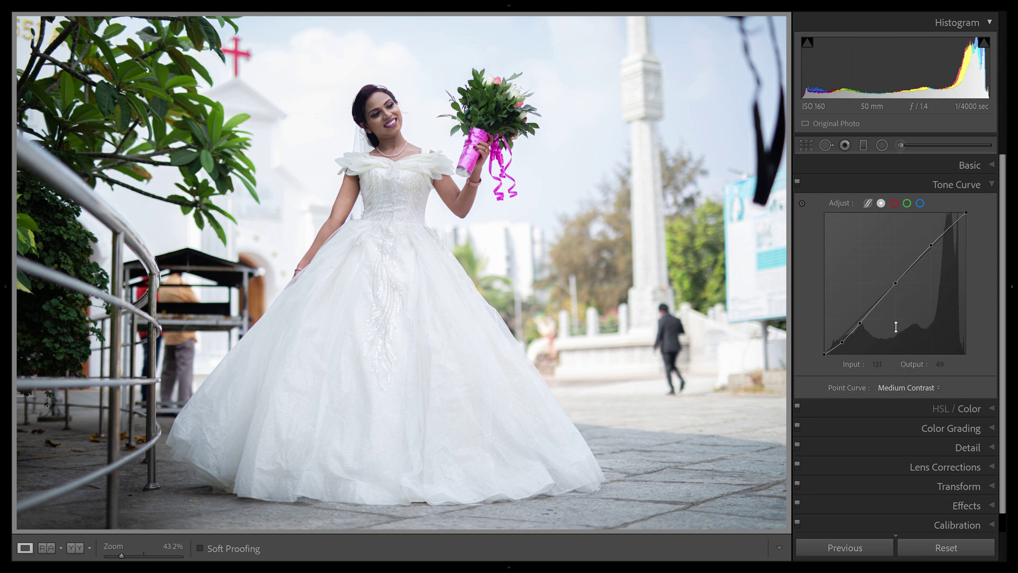
{"action": "left_click", "coordinate": [908, 389]}
{"action": "left_click", "coordinate": [904, 425]}
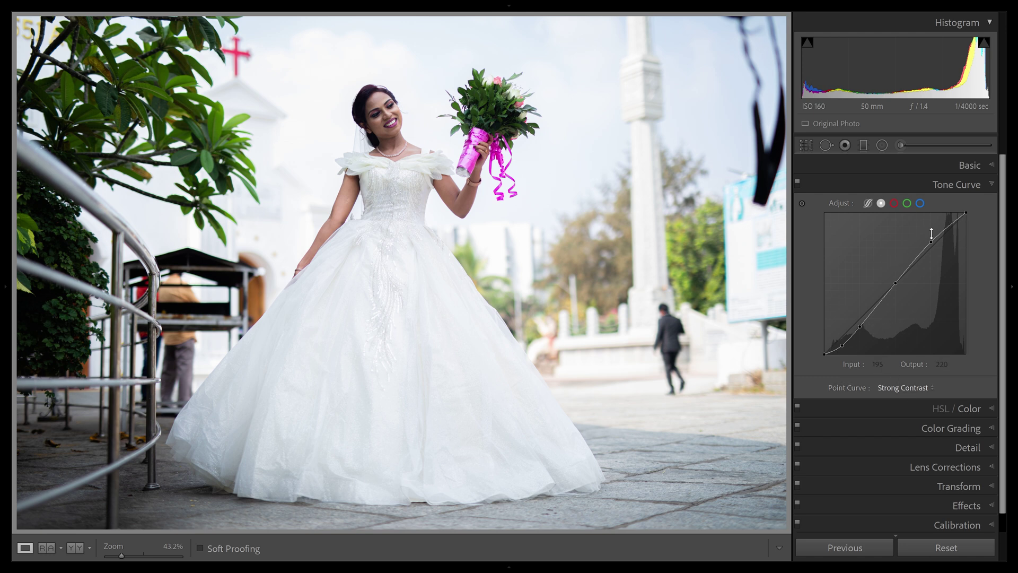
{"action": "right_click", "coordinate": [889, 265]}
{"action": "left_click", "coordinate": [900, 277]}
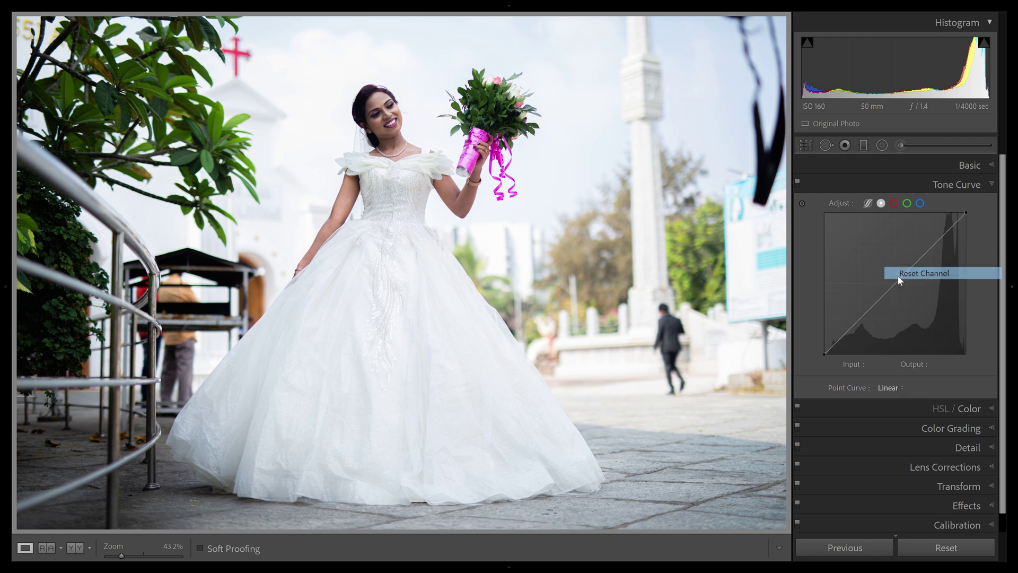
- In the parametric curve, set Highlights −98, Lights +1, Shadows +5 and Darks 0
{"action": "left_click", "coordinate": [868, 204]}
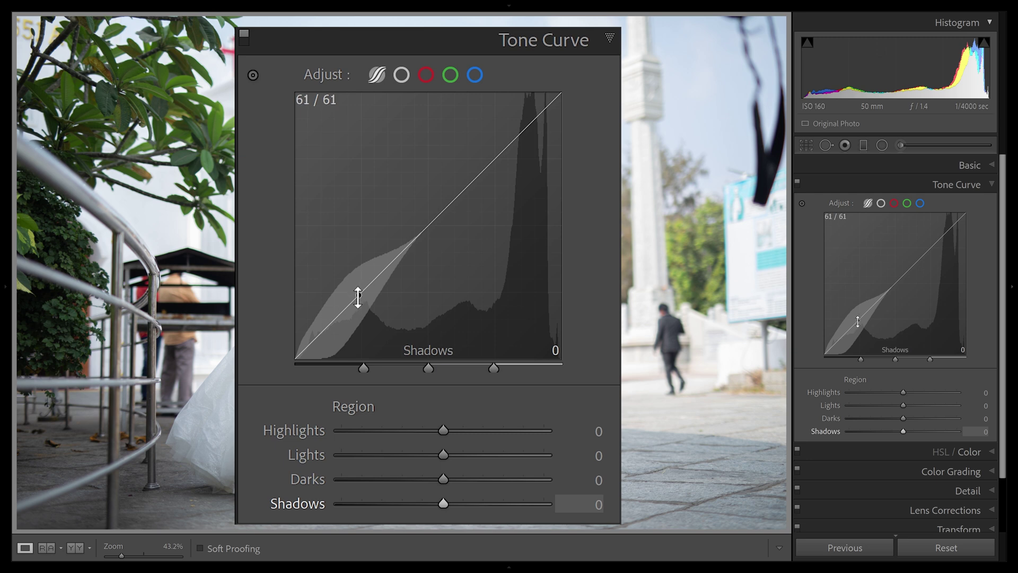
{"action": "mouse_move", "coordinate": [352, 302]}
{"action": "left_mouse_down"}
{"action": "mouse_move", "coordinate": [351, 324]}
{"action": "mouse_move", "coordinate": [352, 305]}
{"action": "left_mouse_up"}
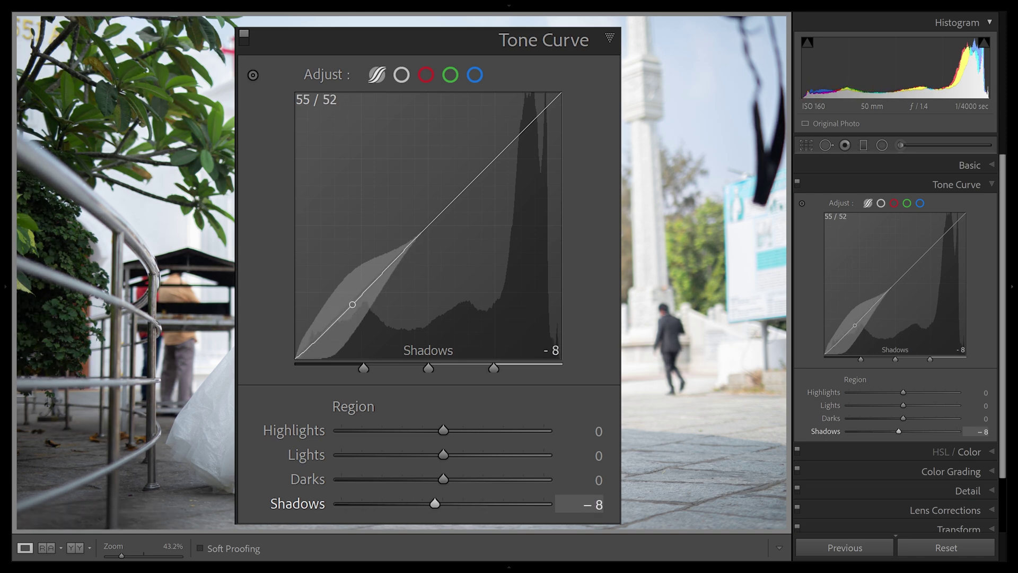
{"action": "mouse_move", "coordinate": [352, 304]}
{"action": "left_mouse_down"}
{"action": "mouse_move", "coordinate": [352, 326]}
{"action": "mouse_move", "coordinate": [352, 300]}
{"action": "left_mouse_up"}
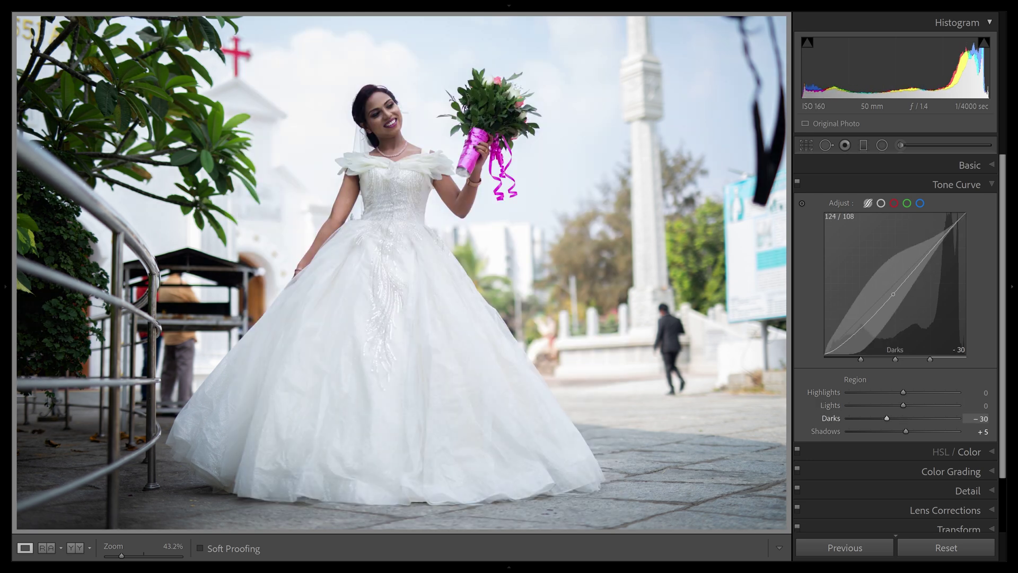
{"action": "left_click_drag", "start_coordinate": [896, 283], "coordinate": [893, 256]}
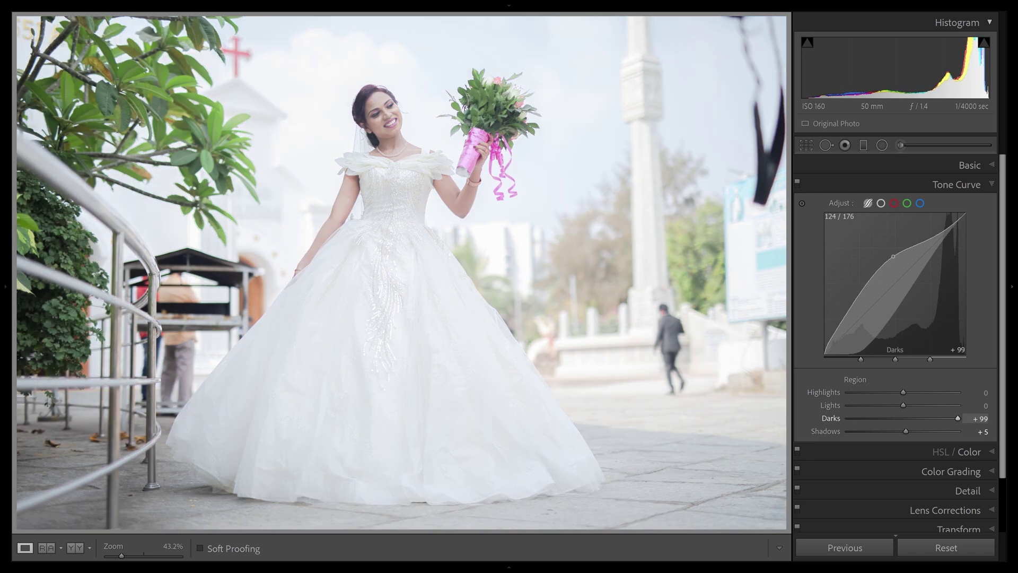
{"action": "left_click_drag", "start_coordinate": [892, 257], "coordinate": [893, 314]}
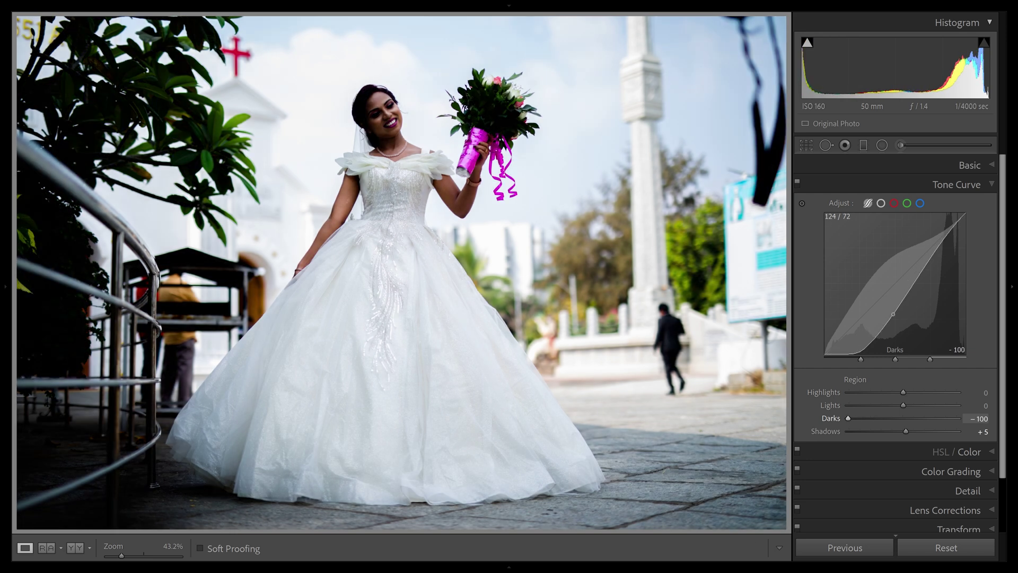
{"action": "mouse_move", "coordinate": [893, 314]}
{"action": "left_mouse_down"}
{"action": "mouse_move", "coordinate": [946, 233]}
{"action": "mouse_move", "coordinate": [946, 215]}
{"action": "mouse_move", "coordinate": [946, 250]}
{"action": "left_mouse_up"}
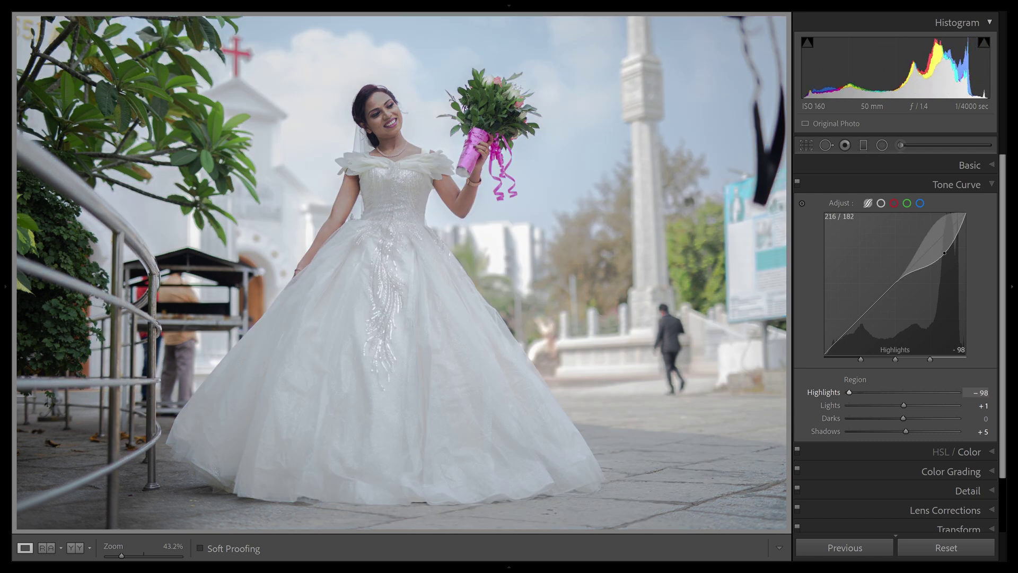
{"action": "right_click", "coordinate": [902, 297]}
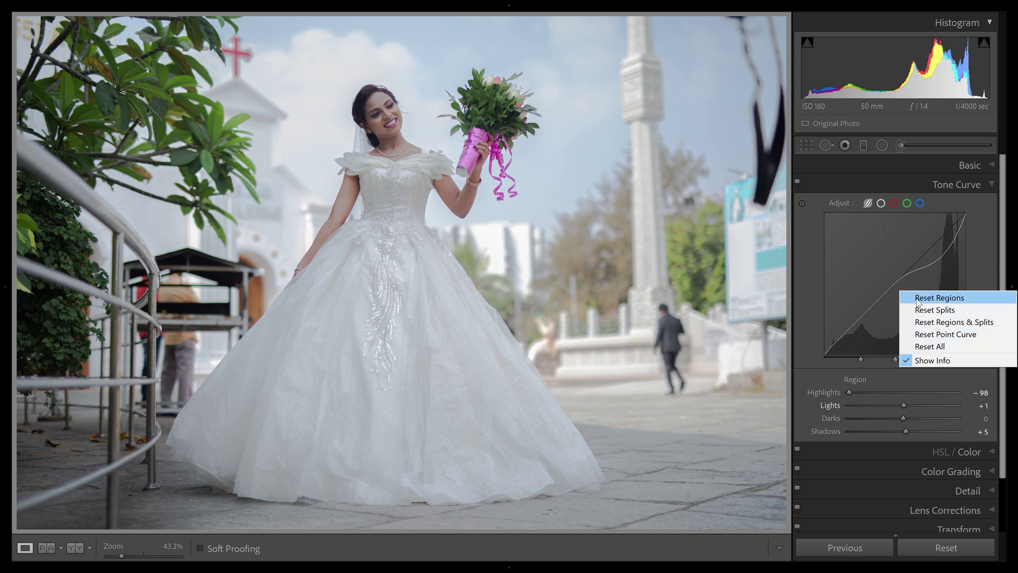
- Reset the regions to zero, then set Highlights −53, Lights +5, Darks −24, Shadows 0
{"action": "left_click", "coordinate": [919, 299]}
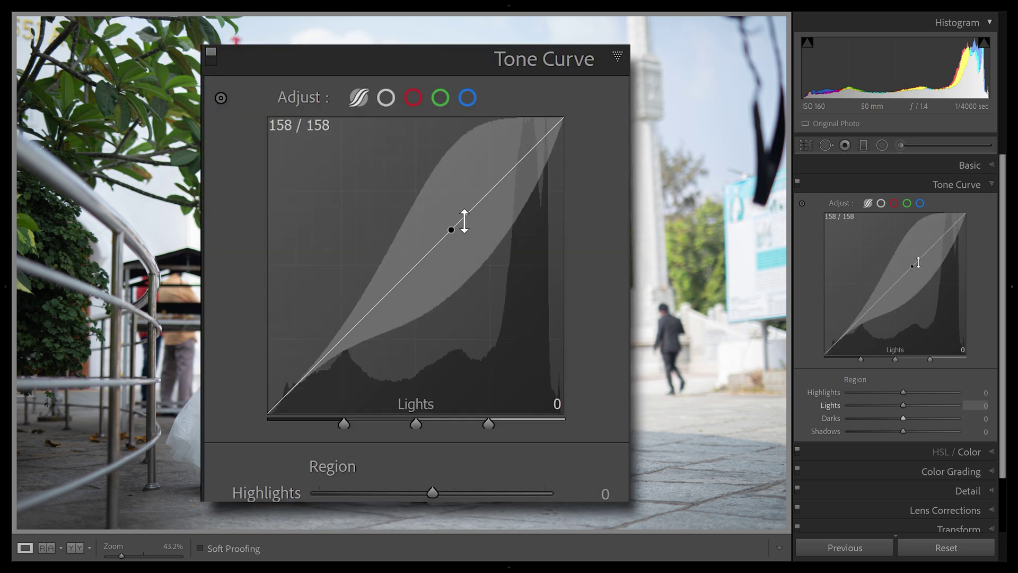
{"action": "left_click_drag", "start_coordinate": [903, 393], "coordinate": [885, 393]}
{"action": "mouse_move", "coordinate": [903, 405]}
{"action": "left_mouse_down"}
{"action": "mouse_move", "coordinate": [872, 407]}
{"action": "mouse_move", "coordinate": [886, 408]}
{"action": "left_mouse_up"}
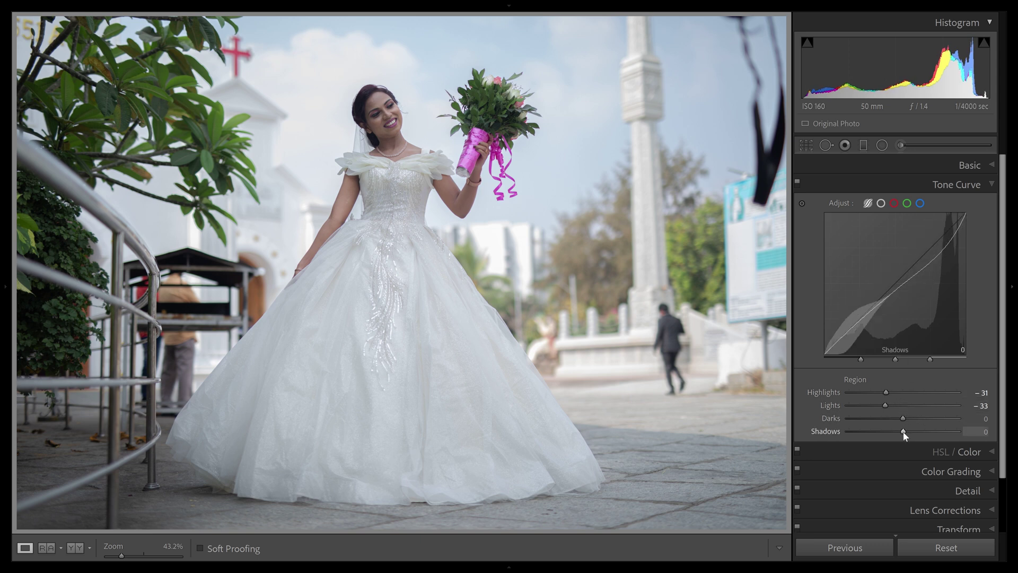
{"action": "left_click_drag", "start_coordinate": [912, 431], "coordinate": [888, 431]}
{"action": "mouse_move", "coordinate": [860, 358]}
{"action": "left_mouse_down"}
{"action": "mouse_move", "coordinate": [846, 359]}
{"action": "mouse_move", "coordinate": [929, 359]}
{"action": "left_mouse_up"}
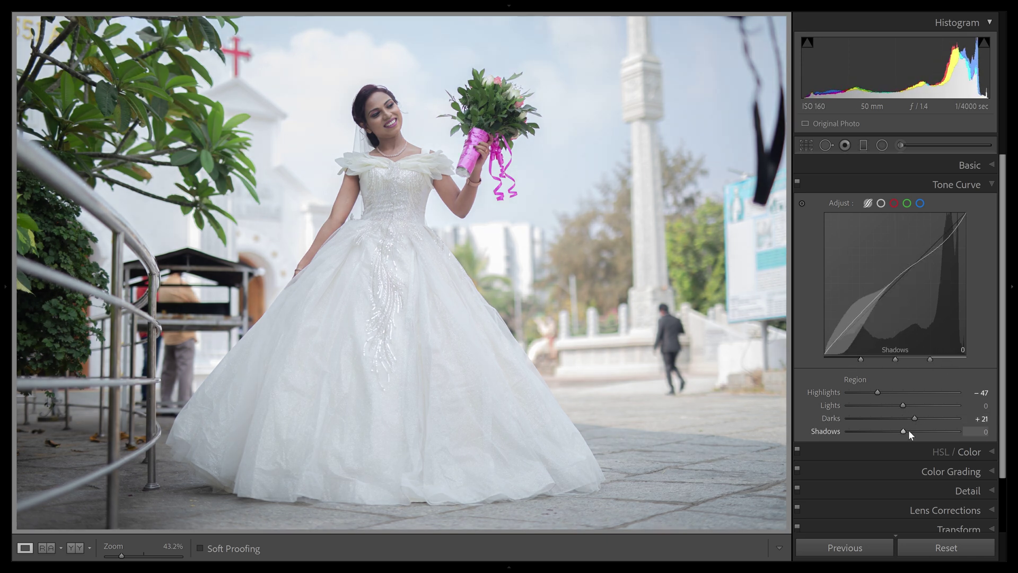
{"action": "mouse_move", "coordinate": [908, 431]}
{"action": "left_mouse_down"}
{"action": "mouse_move", "coordinate": [872, 431]}
{"action": "mouse_move", "coordinate": [909, 418]}
{"action": "mouse_move", "coordinate": [880, 392]}
{"action": "left_mouse_up"}
{"action": "left_click_drag", "start_coordinate": [838, 329], "coordinate": [838, 336]}
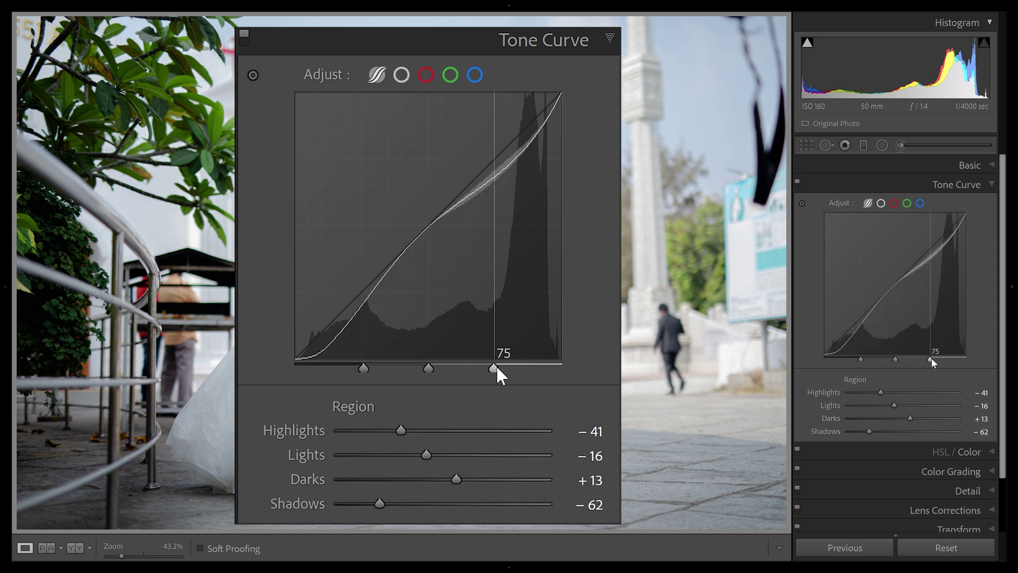
- Reposition the region split points to 26, 72 and 90
{"action": "mouse_move", "coordinate": [931, 360]}
{"action": "left_mouse_down"}
{"action": "mouse_move", "coordinate": [964, 359]}
{"action": "mouse_move", "coordinate": [822, 358]}
{"action": "left_mouse_up"}
{"action": "mouse_move", "coordinate": [868, 360]}
{"action": "left_mouse_down"}
{"action": "mouse_move", "coordinate": [826, 358]}
{"action": "mouse_move", "coordinate": [941, 361]}
{"action": "left_mouse_up"}
{"action": "mouse_move", "coordinate": [931, 249]}
{"action": "left_mouse_down"}
{"action": "mouse_move", "coordinate": [941, 245]}
{"action": "mouse_move", "coordinate": [939, 259]}
{"action": "mouse_move", "coordinate": [928, 259]}
{"action": "mouse_move", "coordinate": [942, 243]}
{"action": "left_mouse_up"}
{"action": "mouse_move", "coordinate": [941, 360]}
{"action": "left_mouse_down"}
{"action": "mouse_move", "coordinate": [924, 360]}
{"action": "mouse_move", "coordinate": [937, 361]}
{"action": "left_mouse_up"}
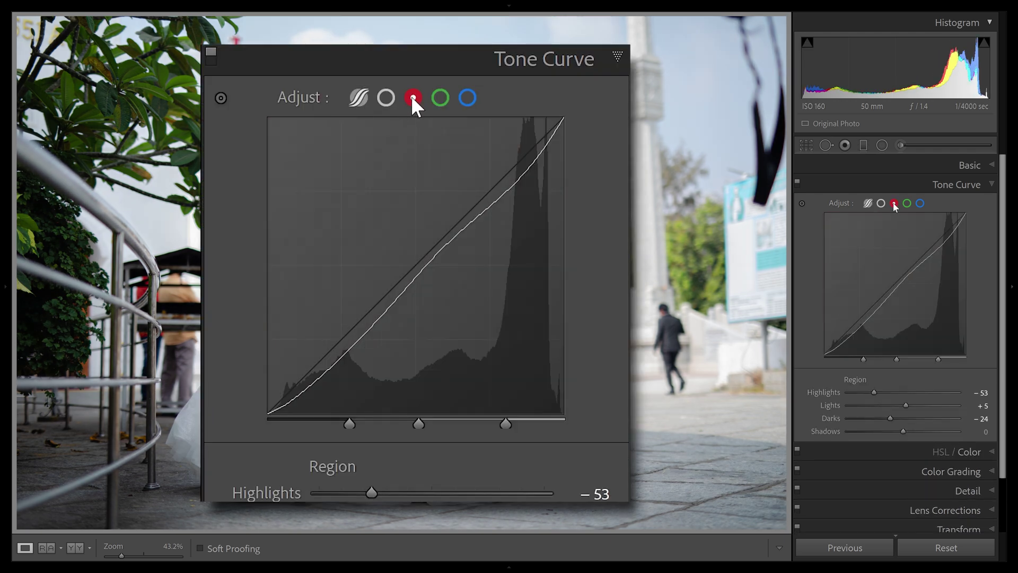
- Select the red channel and pull its midpoint down for a cyan cast
{"action": "left_click", "coordinate": [894, 203]}
{"action": "left_click", "coordinate": [920, 204]}
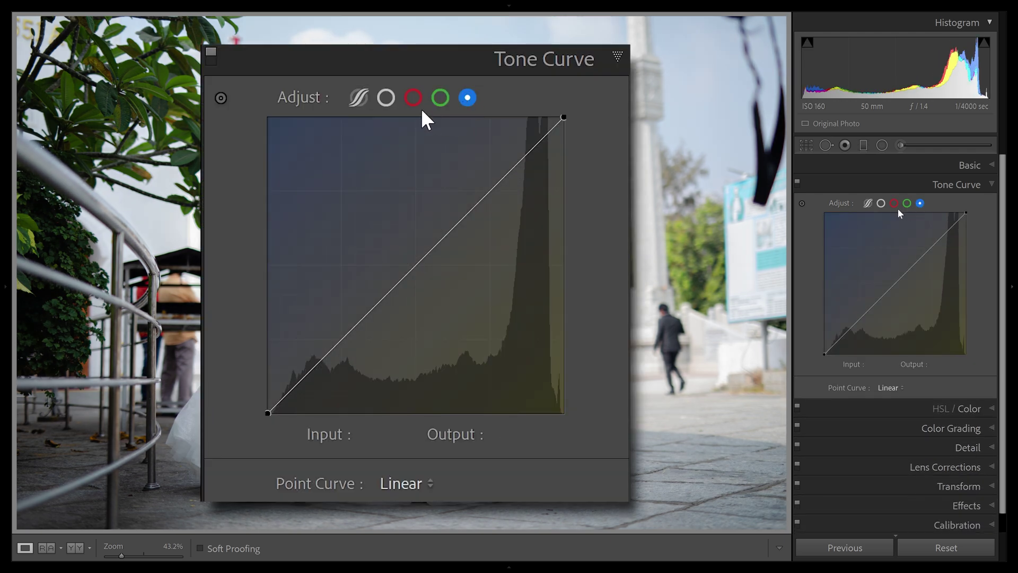
{"action": "left_click", "coordinate": [893, 203]}
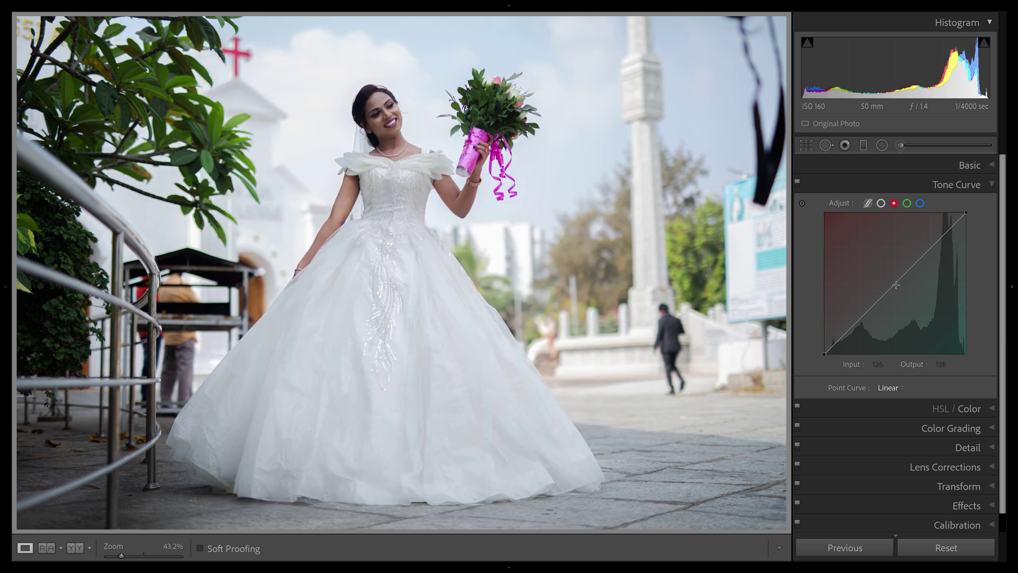
{"action": "left_click", "coordinate": [895, 281]}
{"action": "left_click_drag", "start_coordinate": [896, 285], "coordinate": [906, 297]}
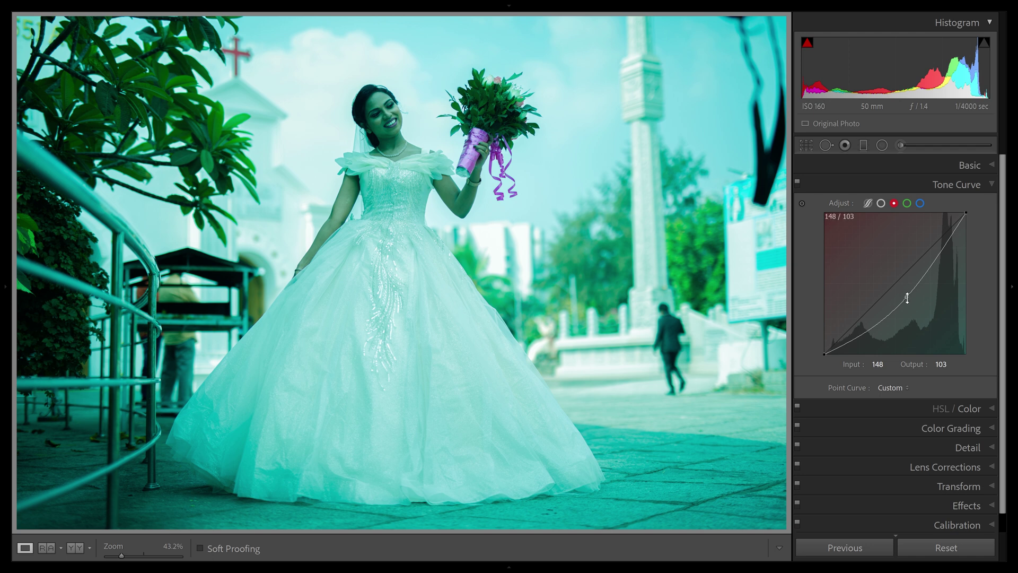
- Reset the red channel curve to Linear, followed by one undo
{"action": "right_click", "coordinate": [907, 299]}
{"action": "left_click", "coordinate": [925, 286]}
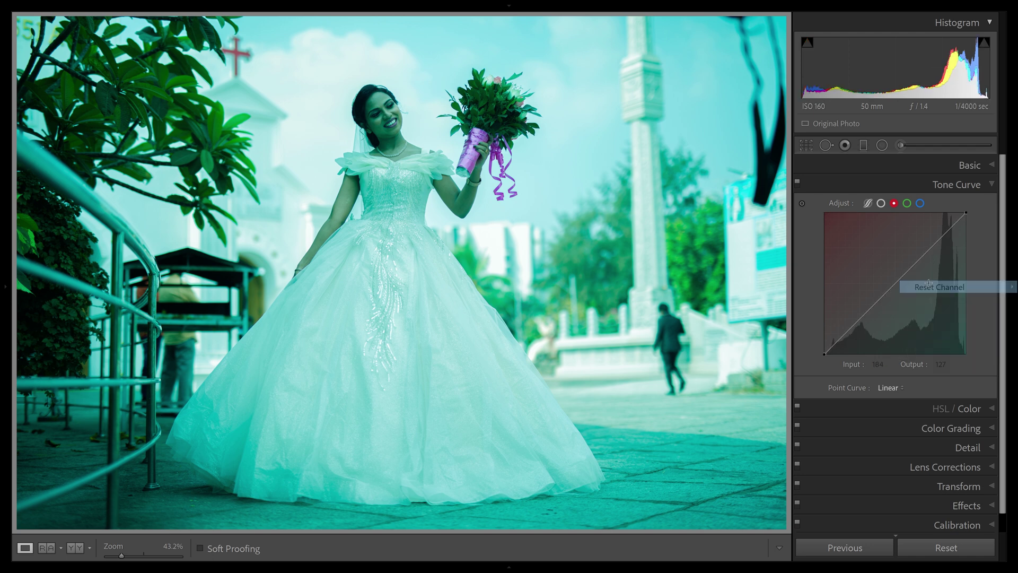
{"action": "key", "text": "ctrl+z"}
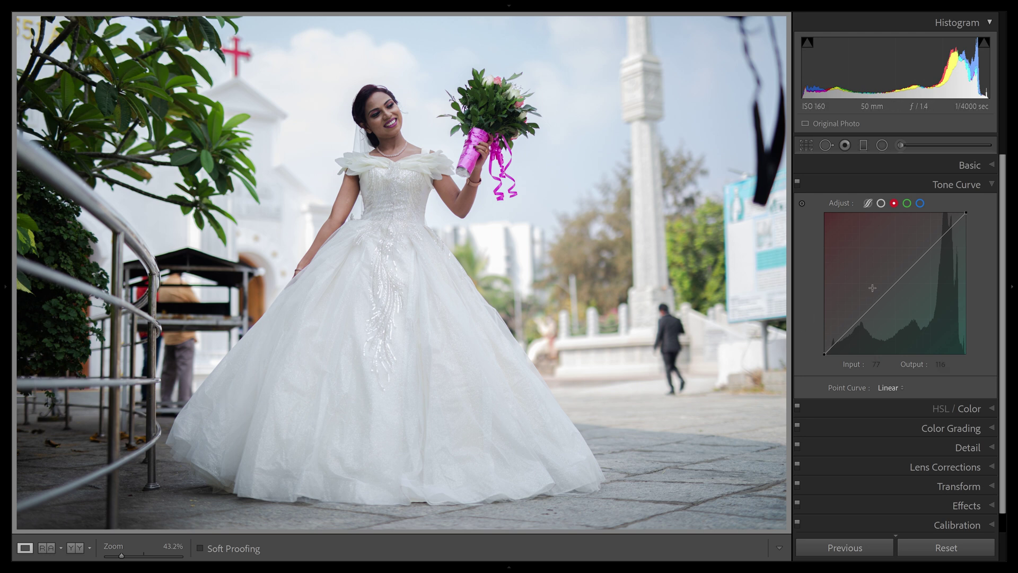
- Lift the red curve's midtone and lower points for a pink look, then reset it
{"action": "left_click_drag", "start_coordinate": [896, 285], "coordinate": [895, 280]}
{"action": "left_click", "coordinate": [858, 317]}
{"action": "left_click_drag", "start_coordinate": [839, 338], "coordinate": [825, 349]}
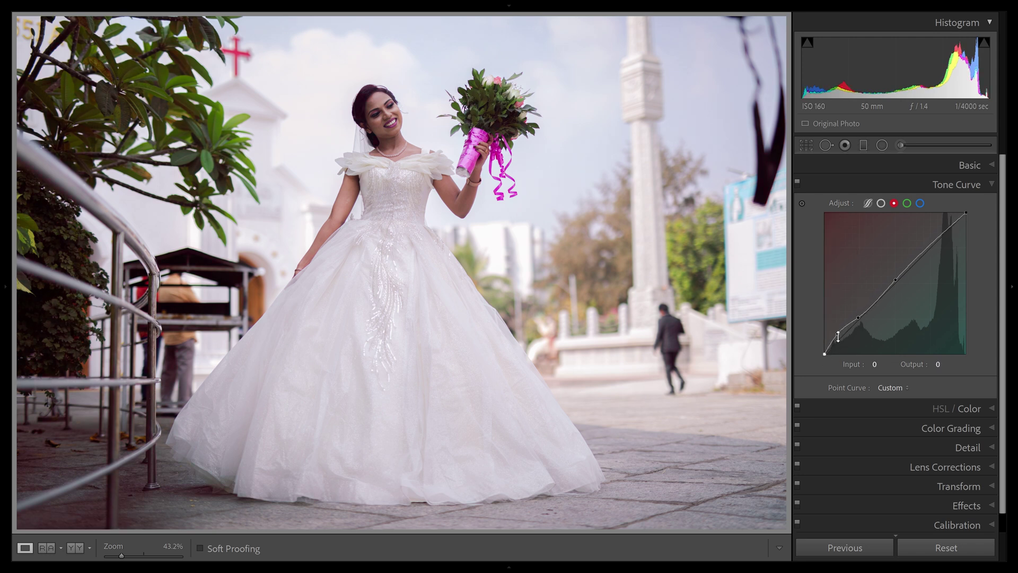
{"action": "double_click", "coordinate": [893, 204]}
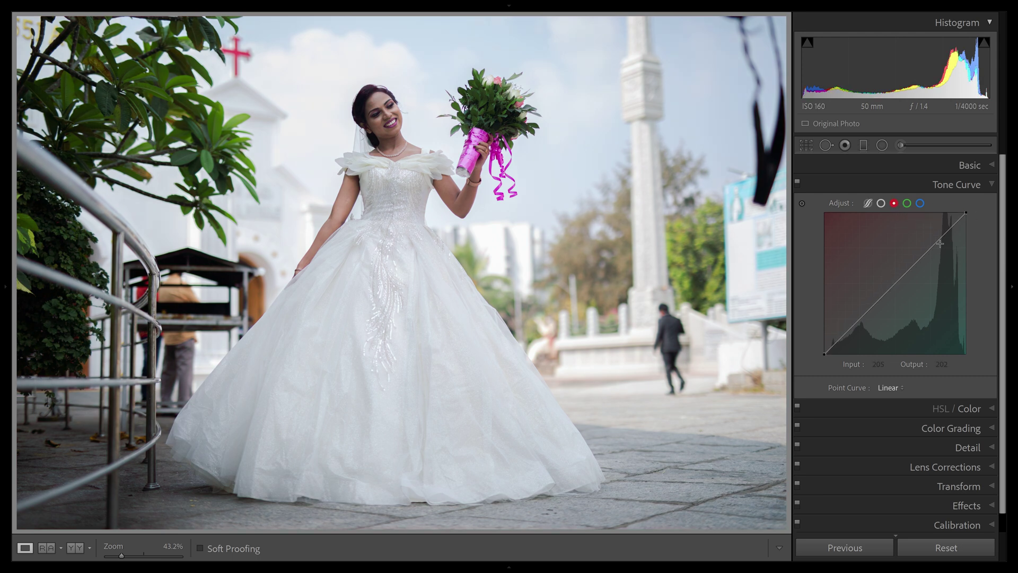
- Add red highlight and midtone points, then shift the upper point to reduce the pink cast
{"action": "left_click_drag", "start_coordinate": [929, 247], "coordinate": [936, 225]}
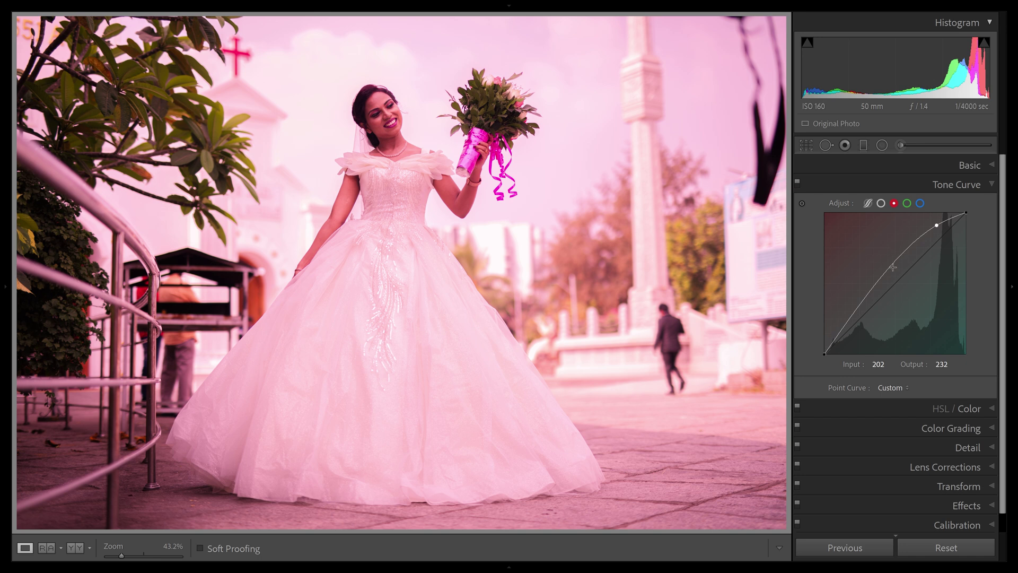
{"action": "left_click_drag", "start_coordinate": [892, 265], "coordinate": [898, 280]}
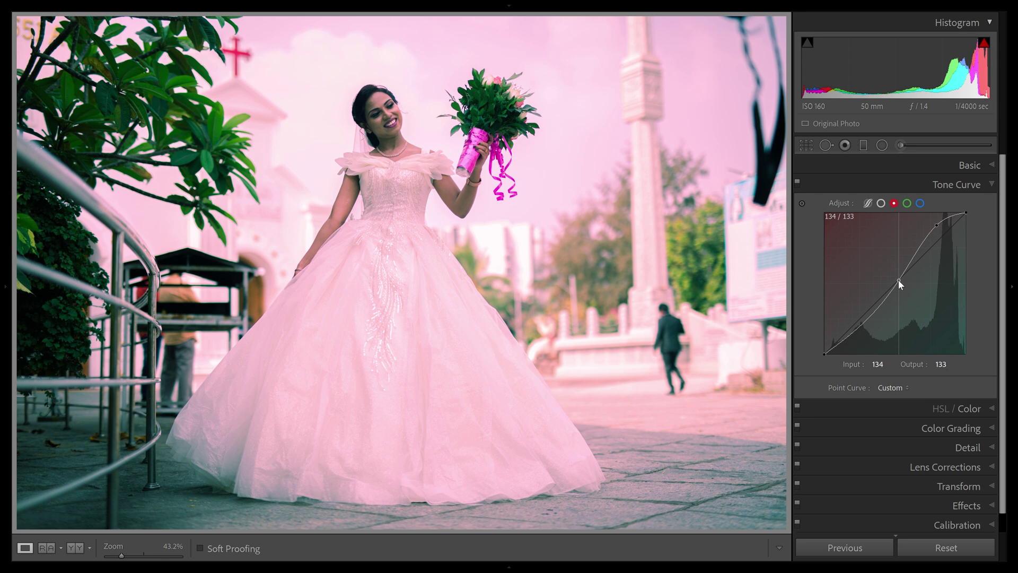
{"action": "left_click_drag", "start_coordinate": [936, 223], "coordinate": [960, 237]}
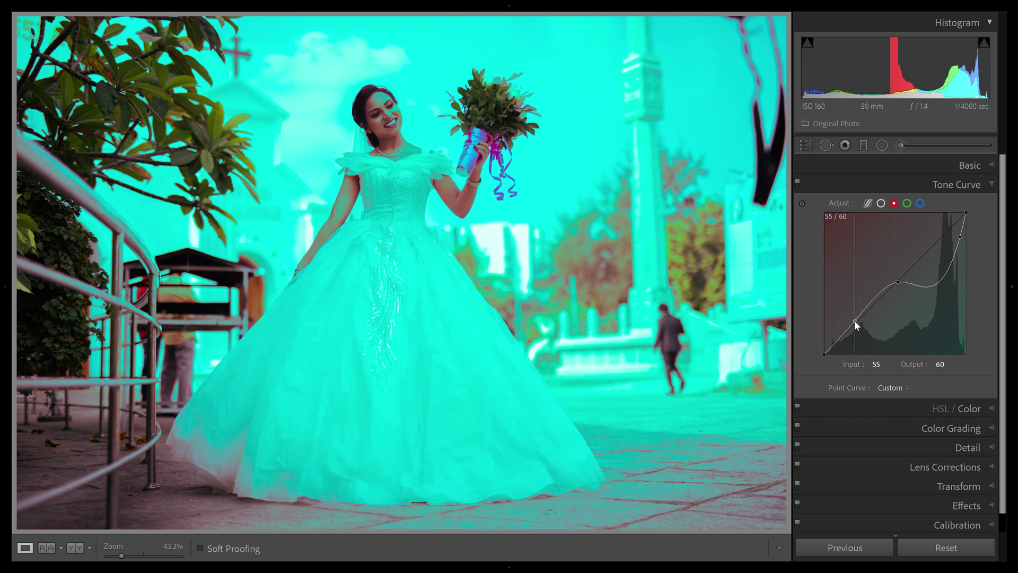
- Nudge the red shadow point to 75/41, then reset the red channel
{"action": "mouse_move", "coordinate": [859, 326]}
{"action": "left_mouse_down"}
{"action": "mouse_move", "coordinate": [851, 317]}
{"action": "mouse_move", "coordinate": [860, 326]}
{"action": "left_mouse_up"}
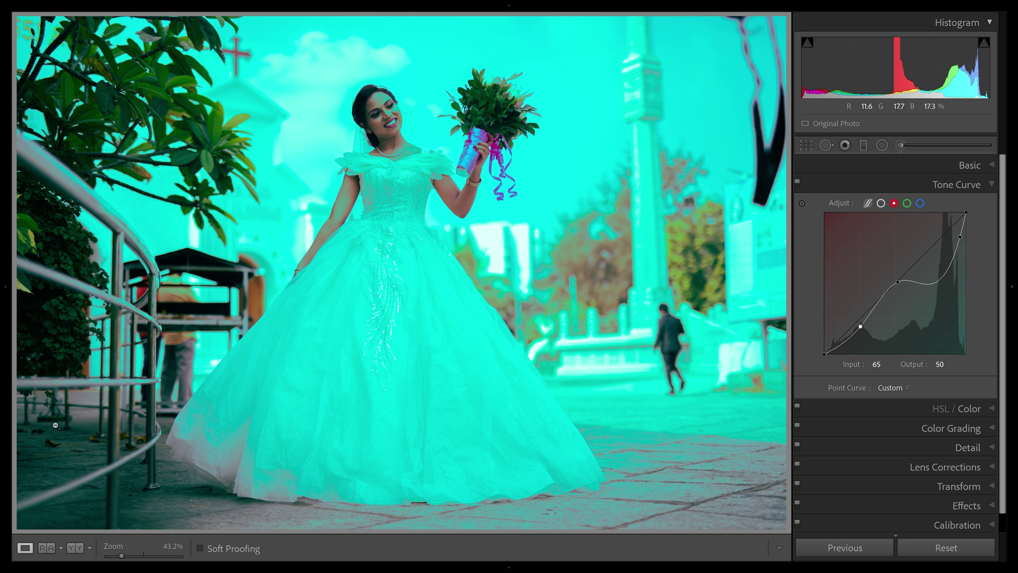
{"action": "left_click_drag", "start_coordinate": [860, 327], "coordinate": [863, 325]}
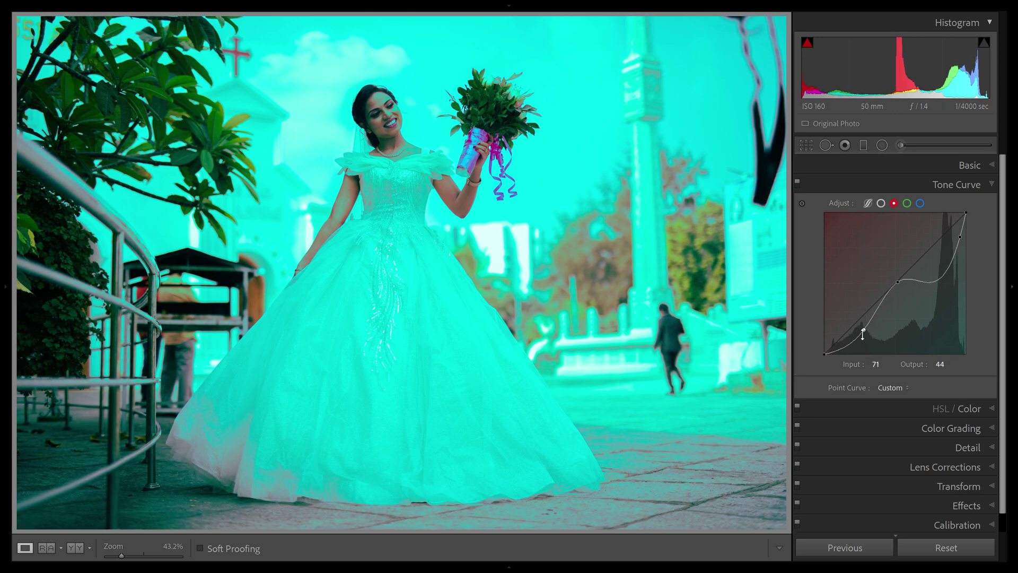
{"action": "left_click_drag", "start_coordinate": [864, 330], "coordinate": [866, 330]}
{"action": "left_click_drag", "start_coordinate": [864, 329], "coordinate": [865, 331]}
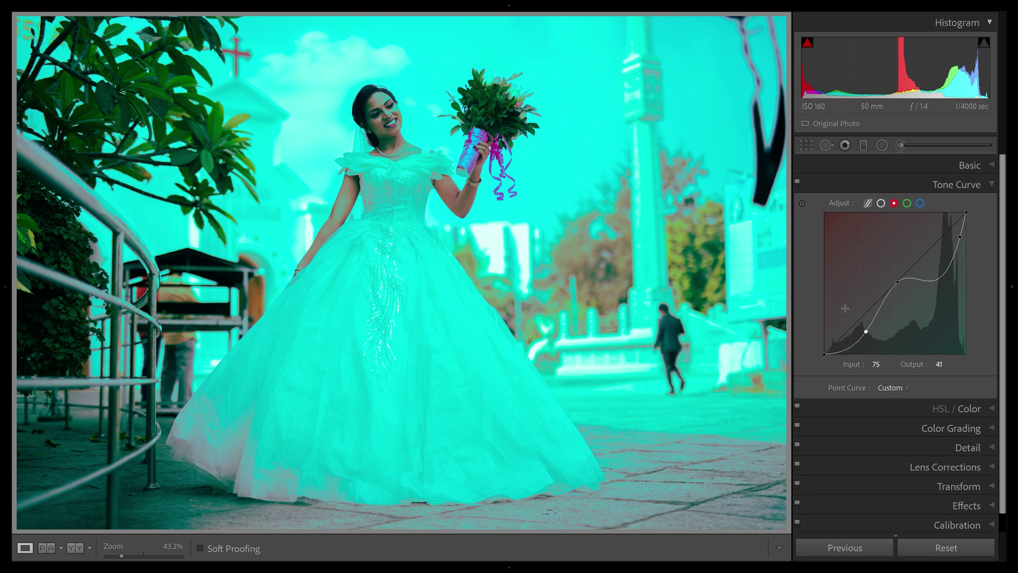
{"action": "right_click", "coordinate": [909, 265]}
{"action": "left_click", "coordinate": [922, 270]}
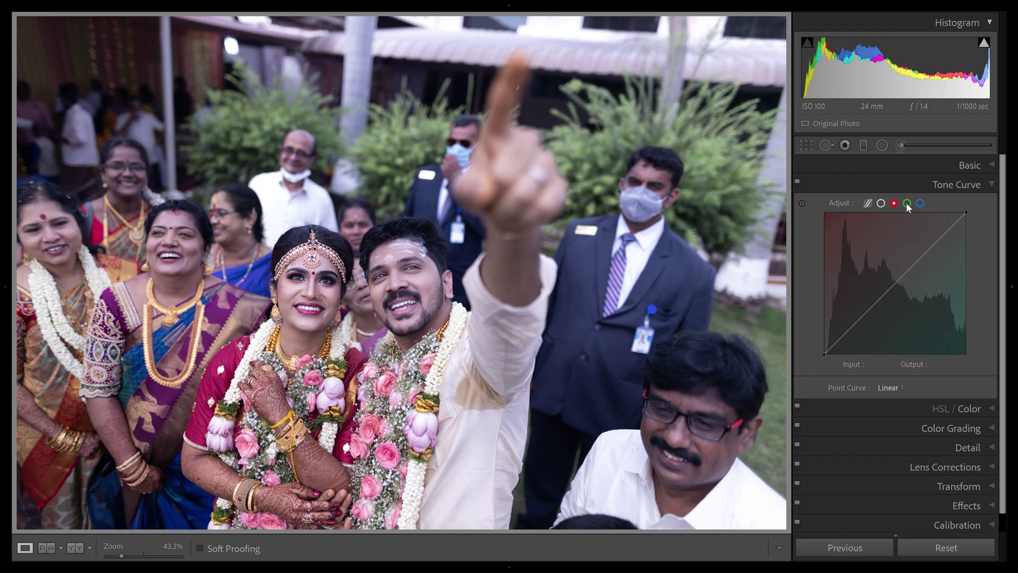
- Cycle through the group photo's Tone Curve channels, ending on the Blue channel curve
{"action": "left_click", "coordinate": [907, 204]}
{"action": "left_click", "coordinate": [906, 204]}
{"action": "left_click", "coordinate": [906, 204]}
{"action": "left_click", "coordinate": [907, 204]}
{"action": "left_click", "coordinate": [907, 205]}
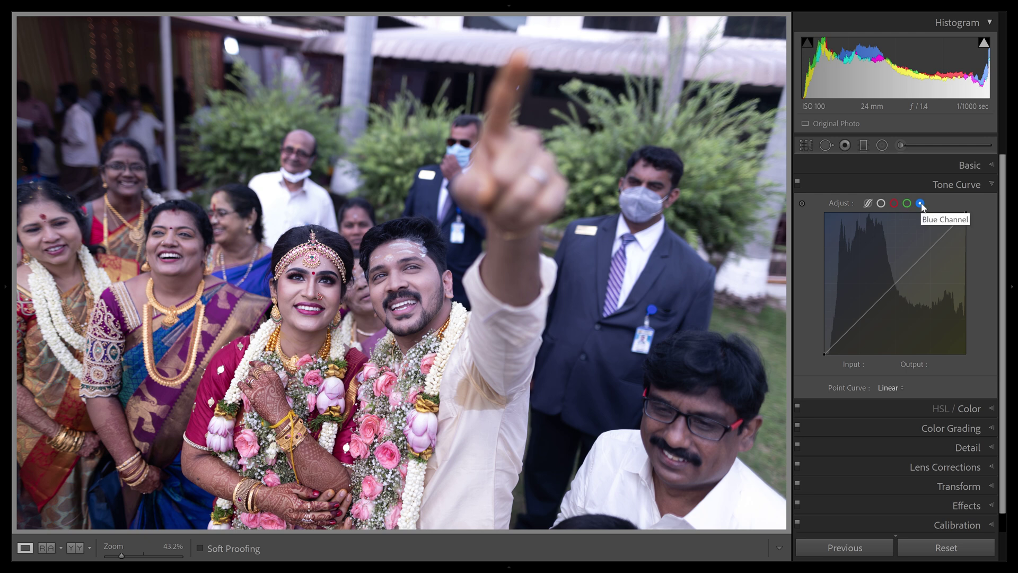
- Add a blue-channel point at input 128 and pull it down to output 110
{"action": "left_click", "coordinate": [894, 281]}
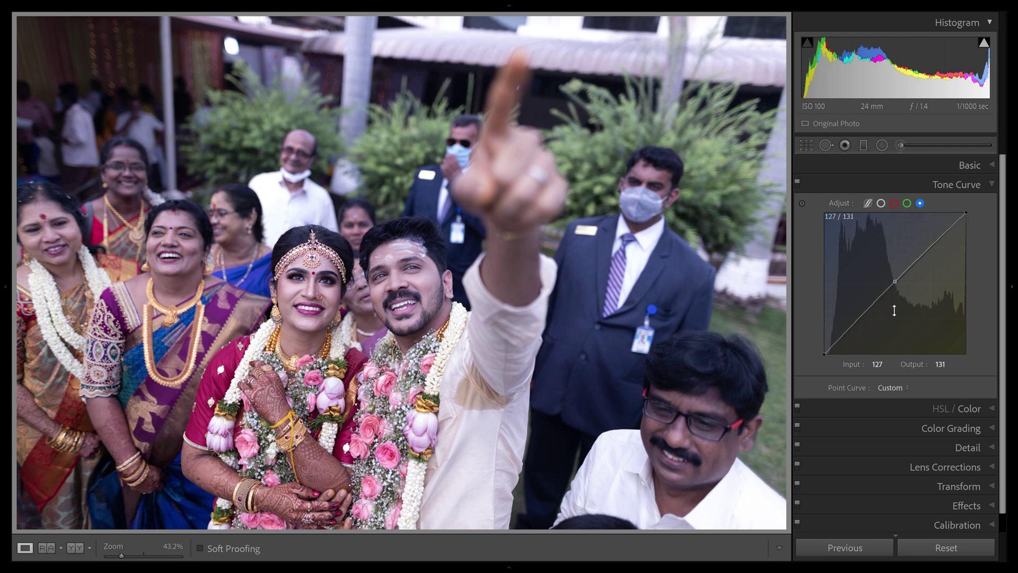
{"action": "left_click", "coordinate": [878, 366]}
{"action": "type", "text": "12"}
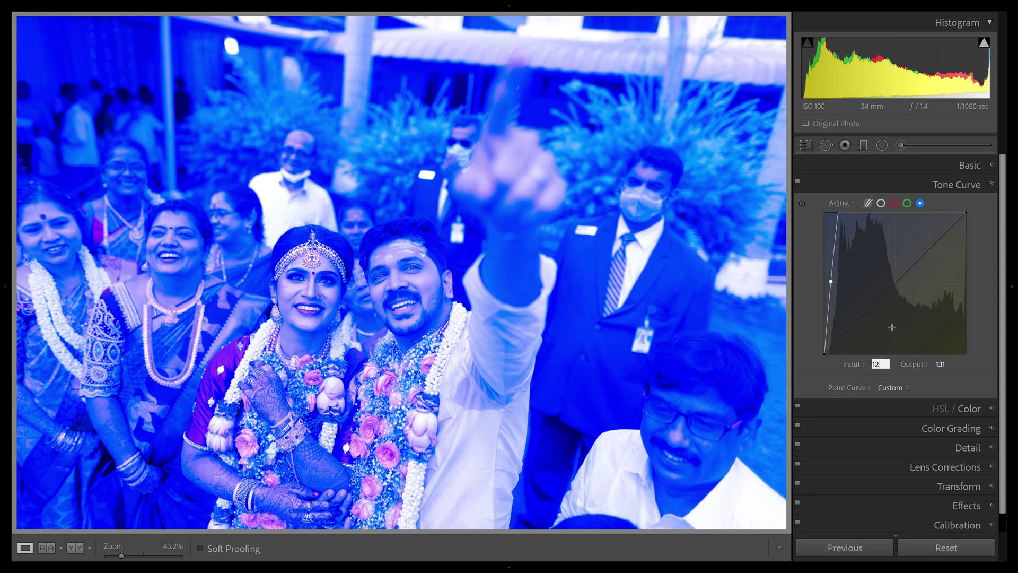
{"action": "type", "text": "8"}
{"action": "key", "text": "Tab"}
{"action": "type", "text": "128"}
{"action": "key", "text": "Return"}
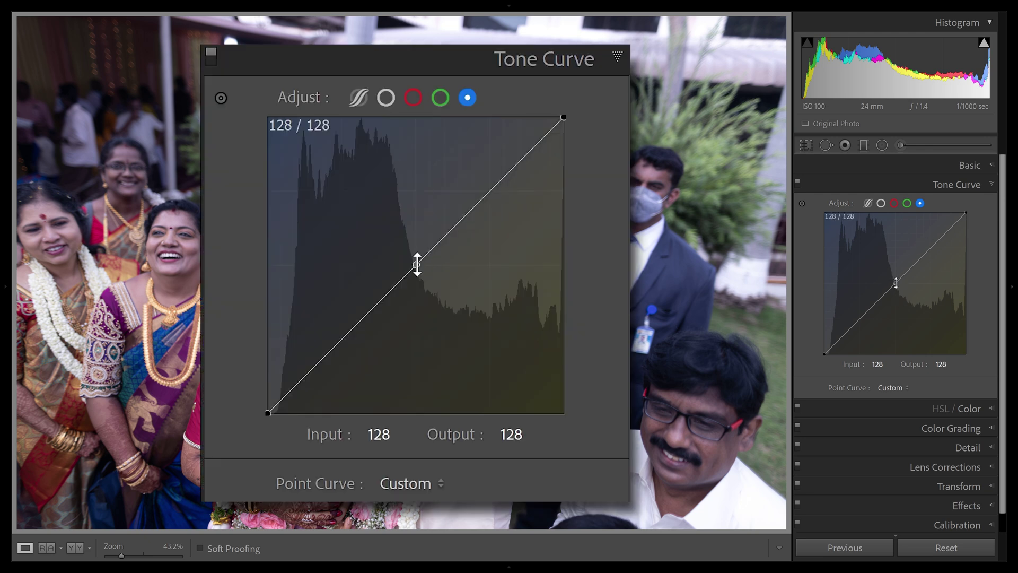
{"action": "mouse_move", "coordinate": [417, 264]}
{"action": "left_mouse_down"}
{"action": "mouse_move", "coordinate": [414, 303]}
{"action": "mouse_move", "coordinate": [440, 305]}
{"action": "mouse_move", "coordinate": [440, 289]}
{"action": "mouse_move", "coordinate": [453, 312]}
{"action": "left_mouse_up"}
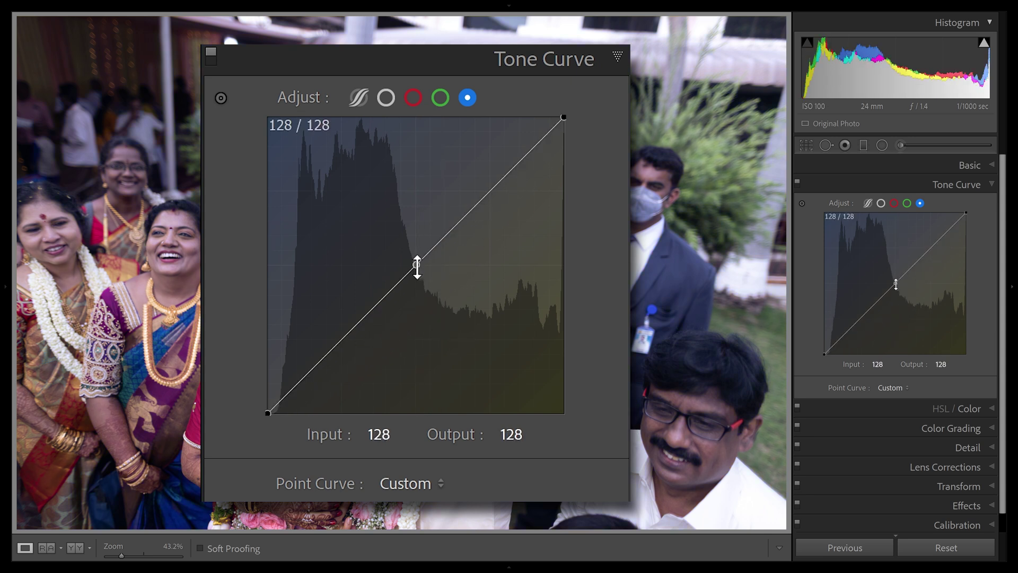
{"action": "mouse_move", "coordinate": [418, 265]}
{"action": "left_mouse_down"}
{"action": "mouse_move", "coordinate": [422, 278]}
{"action": "mouse_move", "coordinate": [417, 271]}
{"action": "left_mouse_up"}
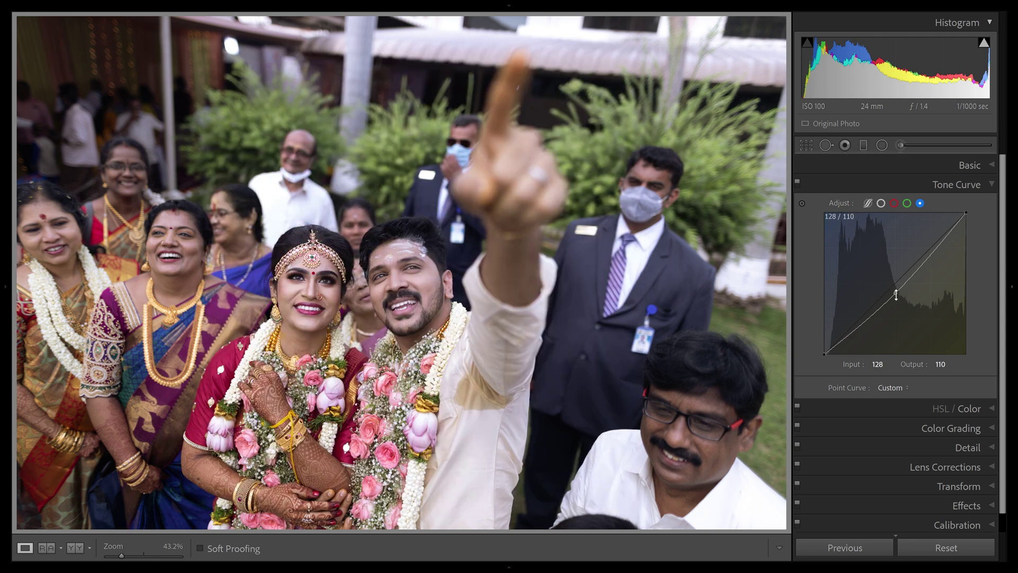
- Set a green-channel midpoint at 128/122 for a magenta tint, then switch the Tone Curve off
{"action": "left_click", "coordinate": [907, 204]}
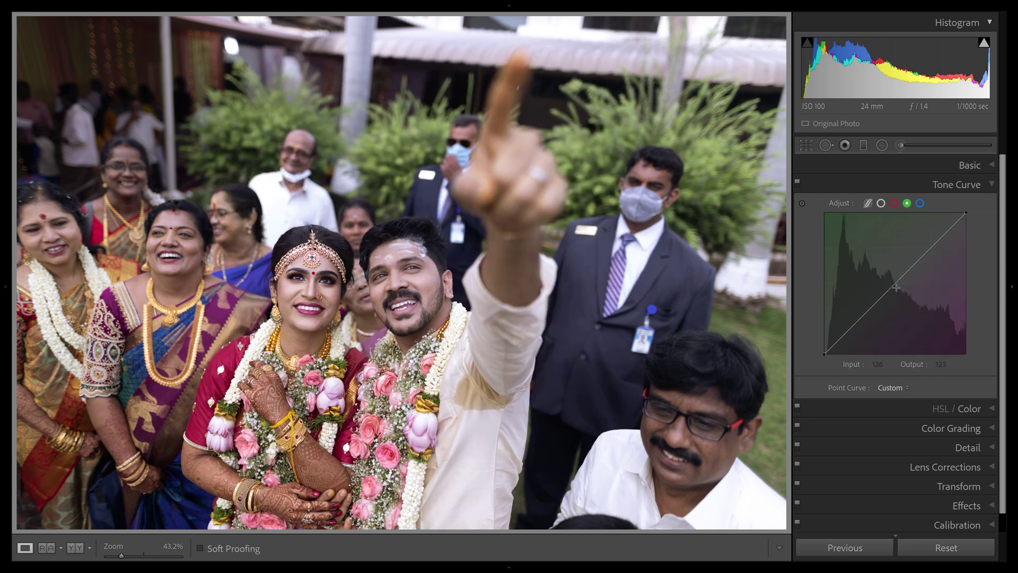
{"action": "left_click_drag", "start_coordinate": [897, 282], "coordinate": [892, 281]}
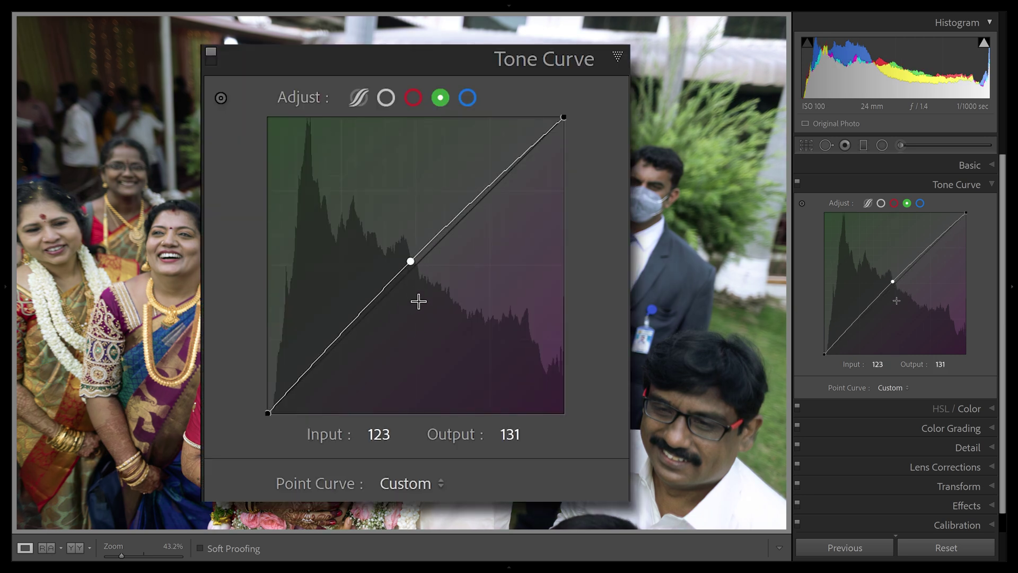
{"action": "left_click", "coordinate": [387, 436]}
{"action": "type", "text": "128"}
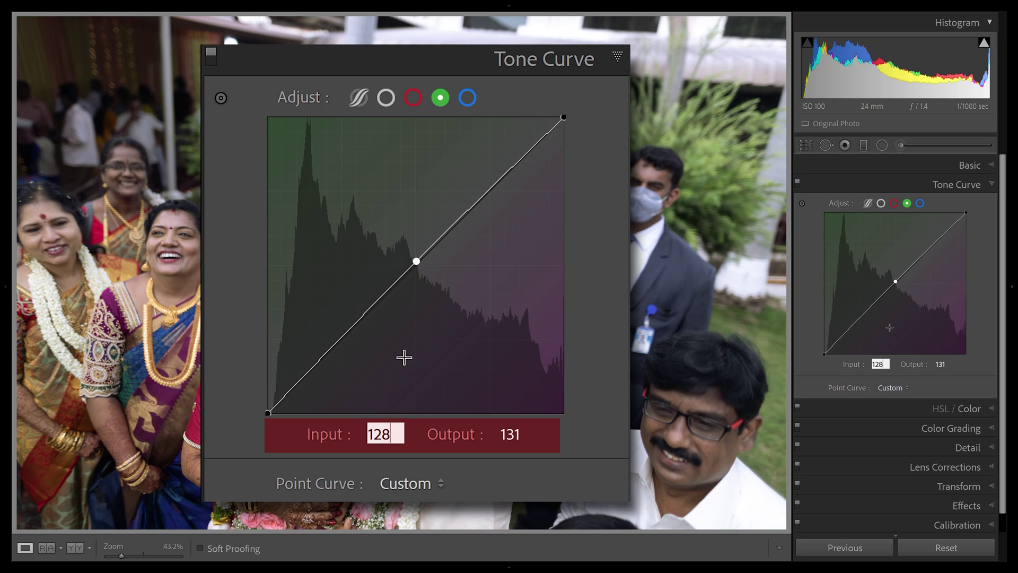
{"action": "key", "text": "Tab"}
{"action": "type", "text": "128"}
{"action": "key", "text": "Return"}
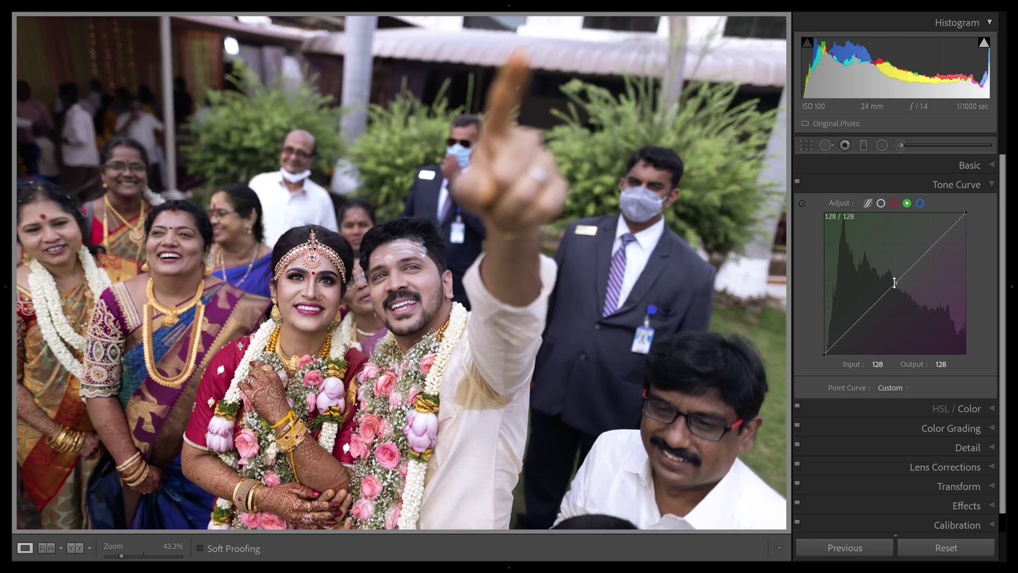
{"action": "left_click_drag", "start_coordinate": [895, 284], "coordinate": [895, 284]}
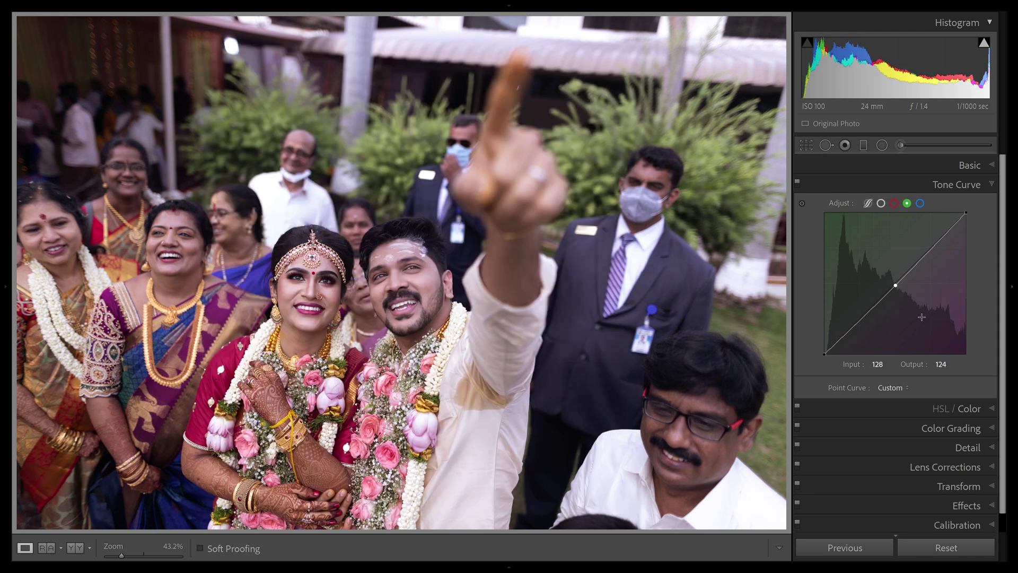
{"action": "left_click", "coordinate": [797, 185]}
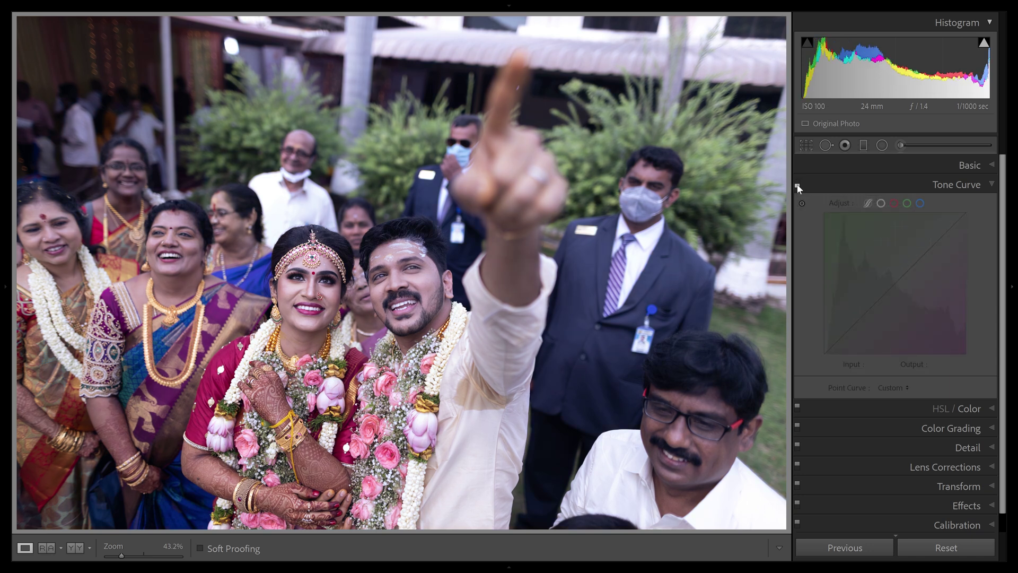
- Toggle the Tone Curve on and off to compare the group photo, leaving it enabled
{"action": "left_click", "coordinate": [797, 185]}
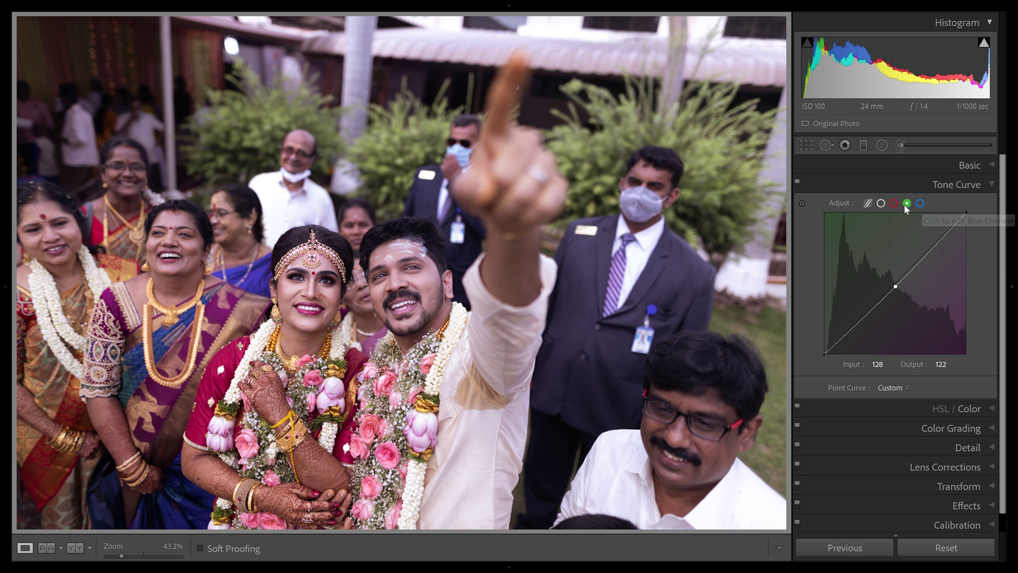
{"action": "left_click", "coordinate": [796, 184]}
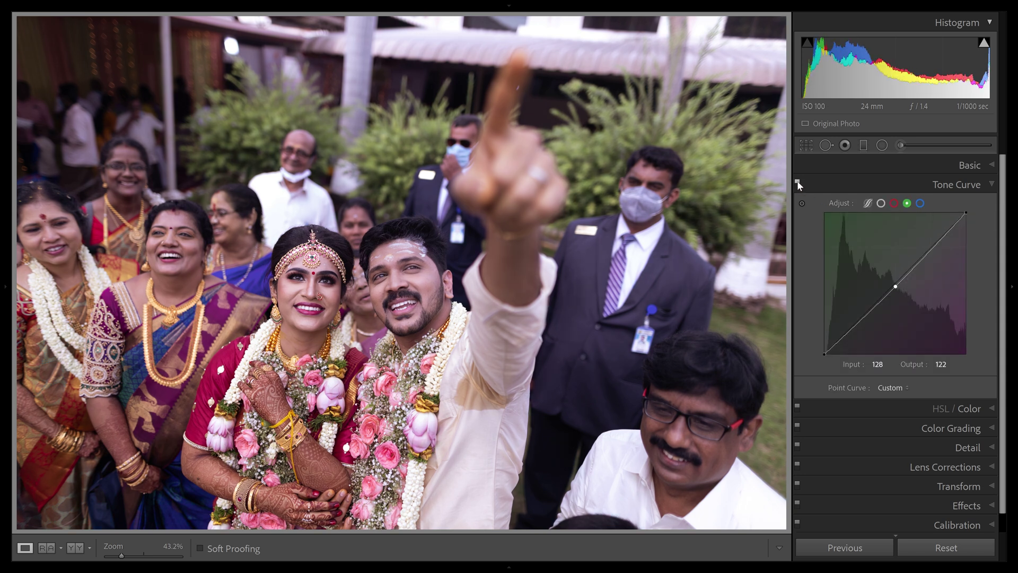
{"action": "left_click", "coordinate": [797, 183]}
{"action": "left_click", "coordinate": [796, 184]}
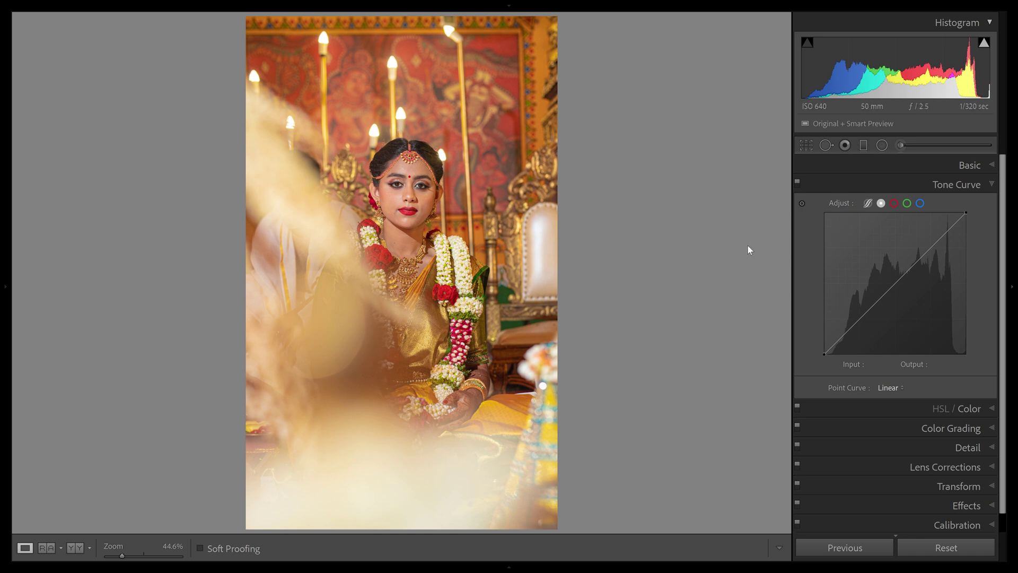
- With the Targeted Adjustment Tool, darken midtones to 91/58 and lift points near 153 and 172
{"action": "left_click", "coordinate": [801, 204]}
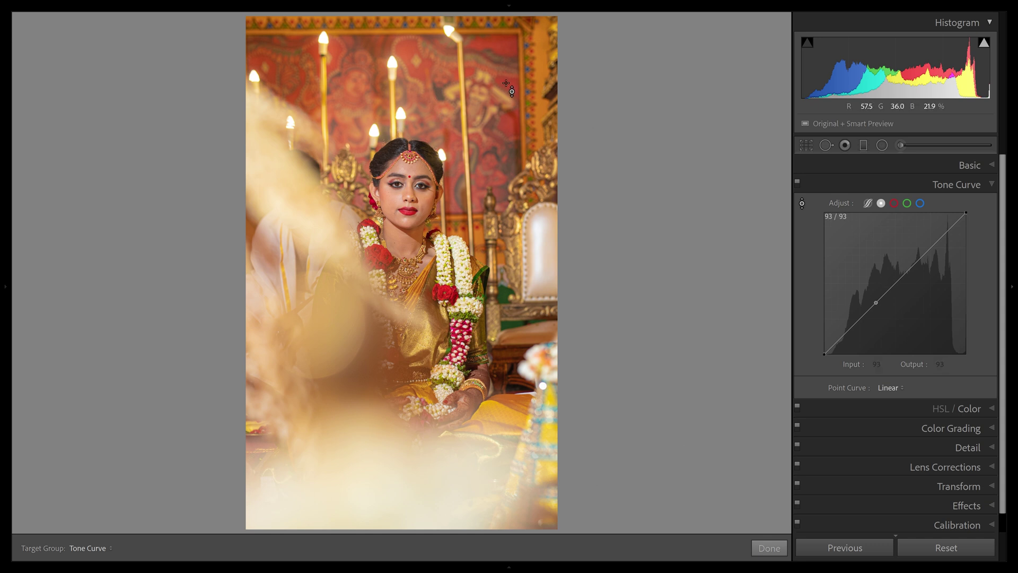
{"action": "left_click_drag", "start_coordinate": [508, 83], "coordinate": [509, 138]}
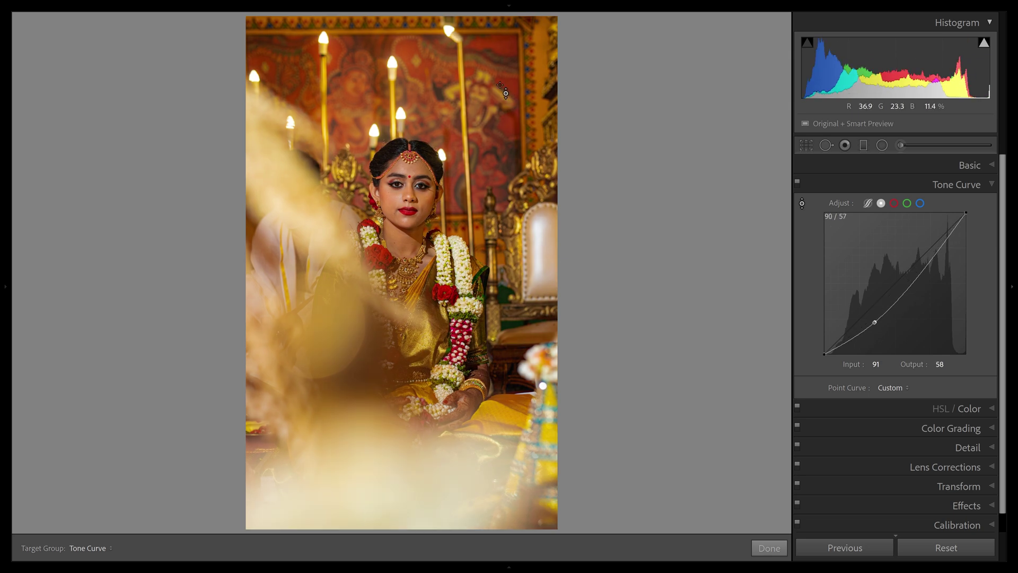
{"action": "left_click_drag", "start_coordinate": [501, 87], "coordinate": [501, 67]}
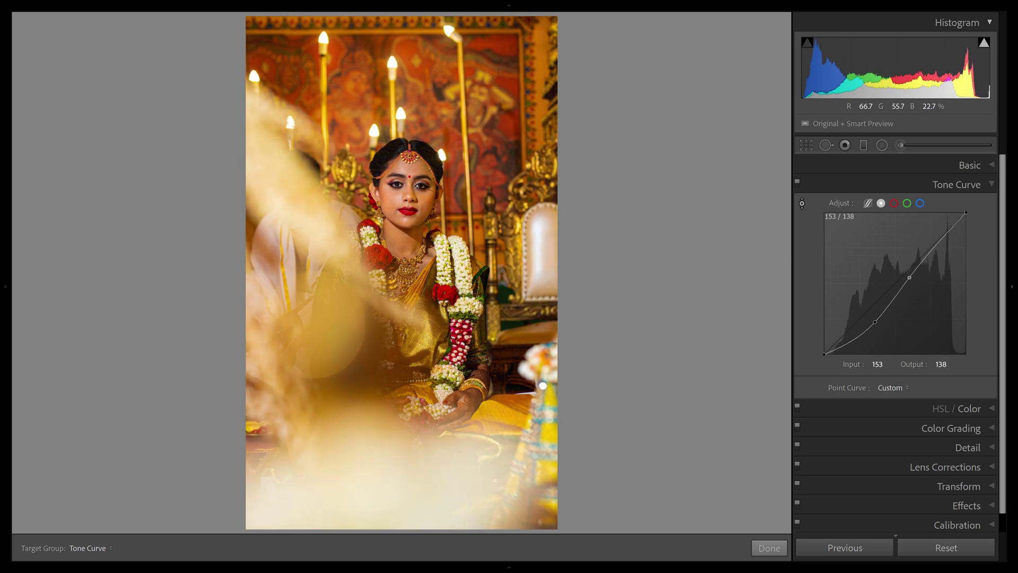
{"action": "left_click_drag", "start_coordinate": [543, 386], "coordinate": [543, 380]}
{"action": "left_click_drag", "start_coordinate": [499, 91], "coordinate": [499, 94]}
{"action": "left_click_drag", "start_coordinate": [392, 202], "coordinate": [393, 197]}
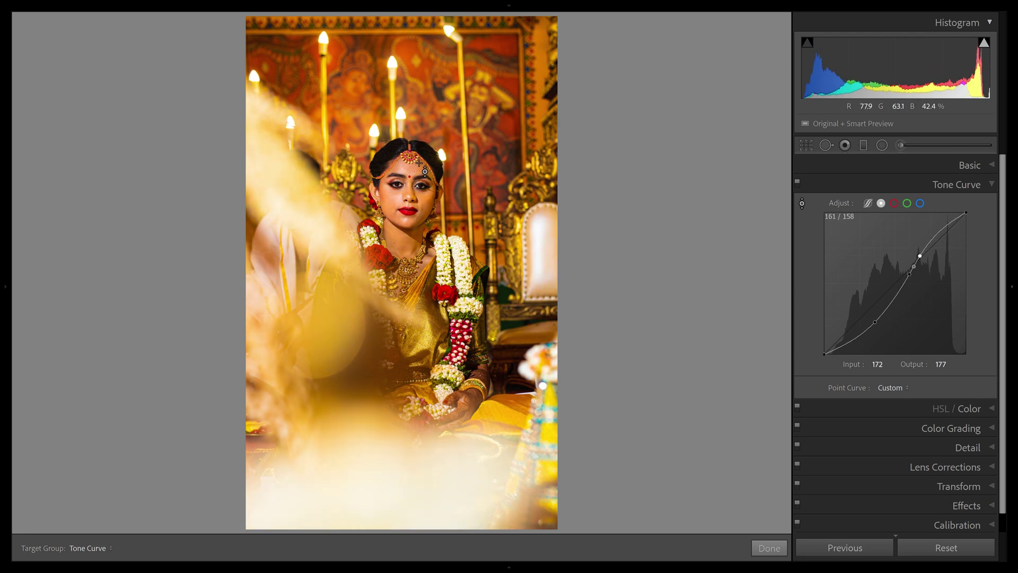
- Settle the shadow point near 41/26, then zoom in to inspect the graded portrait
{"action": "left_click_drag", "start_coordinate": [852, 340], "coordinate": [846, 341]}
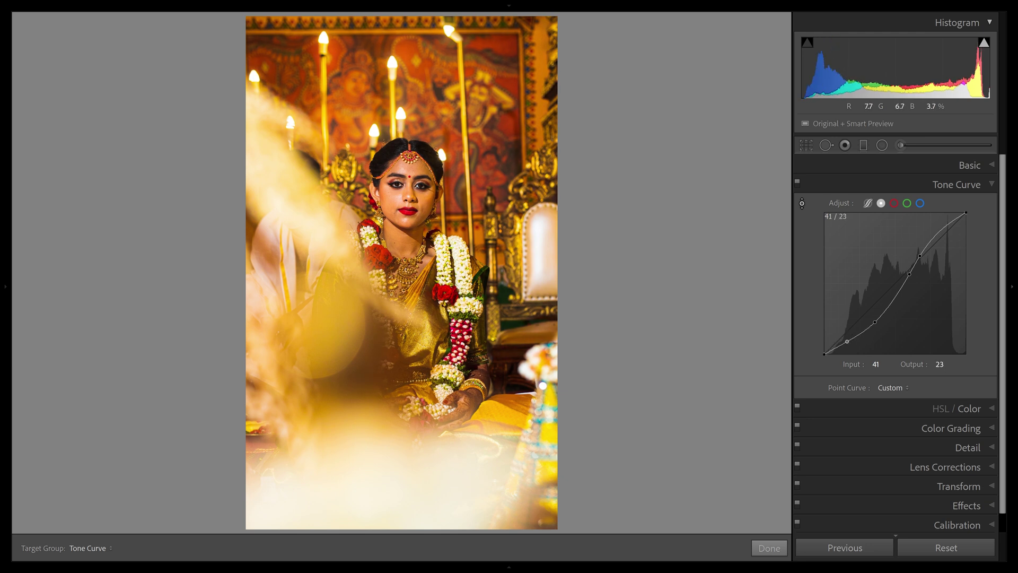
{"action": "left_click_drag", "start_coordinate": [847, 342], "coordinate": [847, 335]}
{"action": "key", "text": "ctrl+z"}
{"action": "left_click_drag", "start_coordinate": [846, 341], "coordinate": [847, 332]}
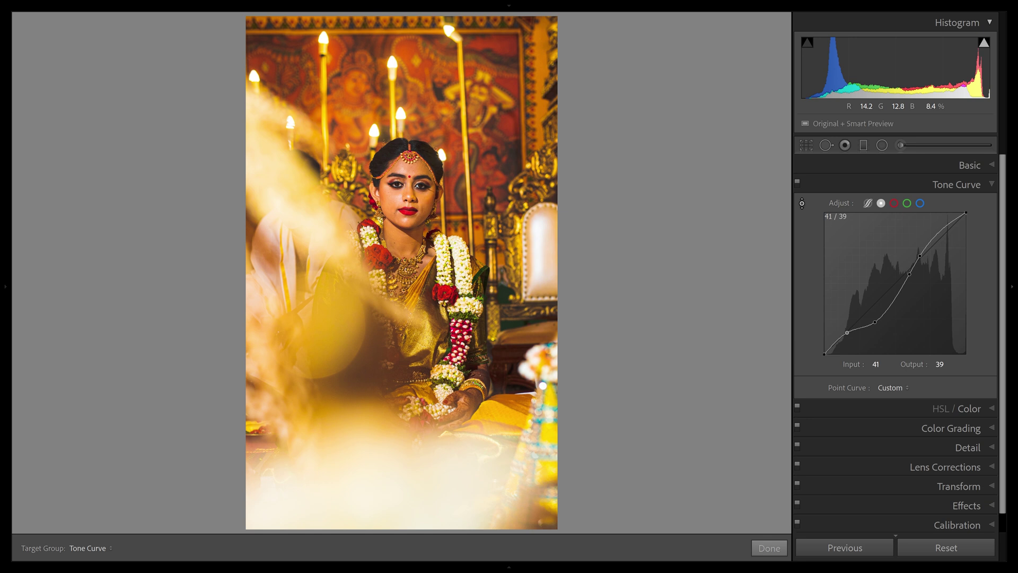
{"action": "key", "text": "ctrl+z"}
{"action": "key", "text": "ctrl+z"}
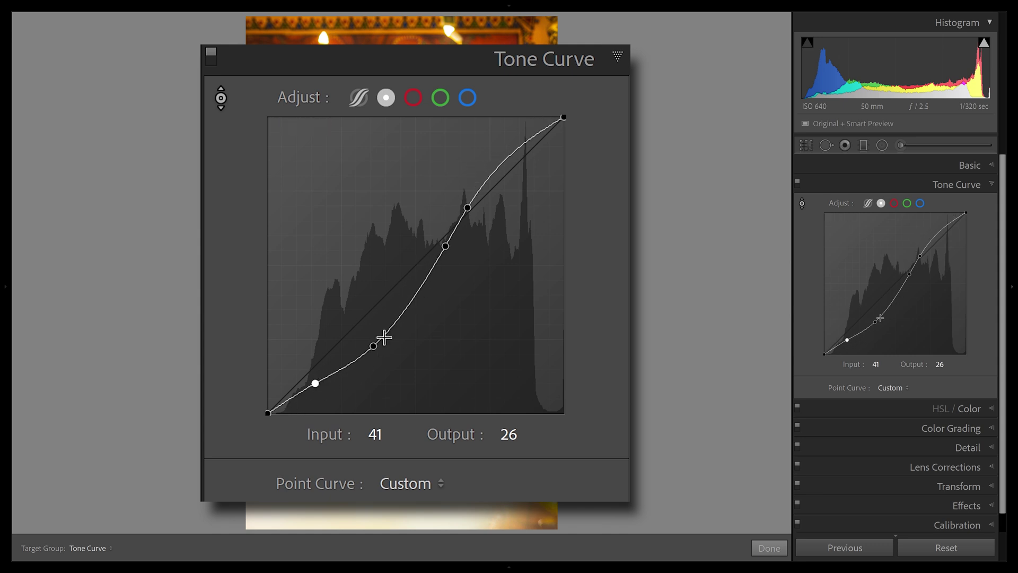
{"action": "key", "text": "Escape"}
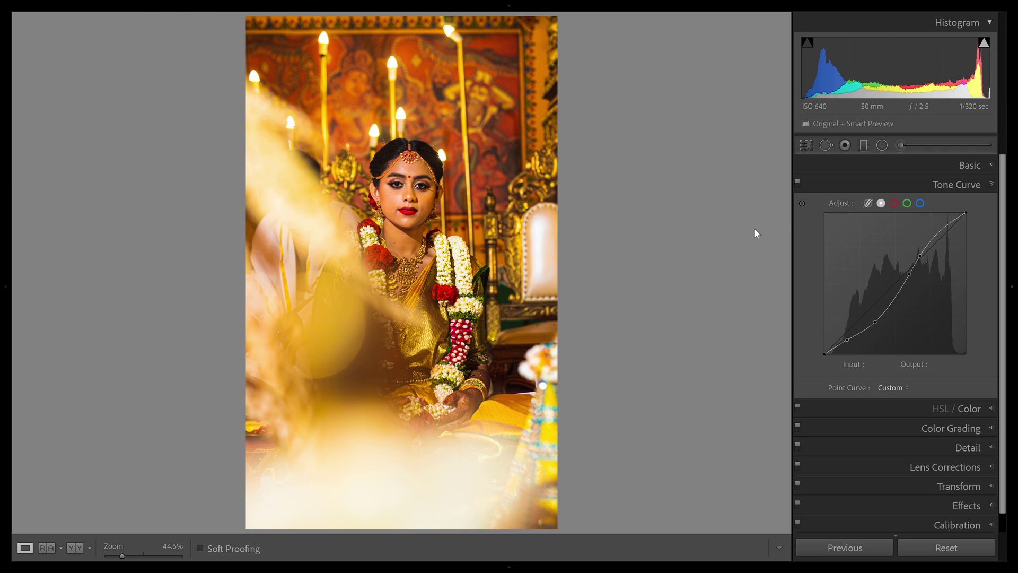
{"action": "left_click", "coordinate": [467, 220]}
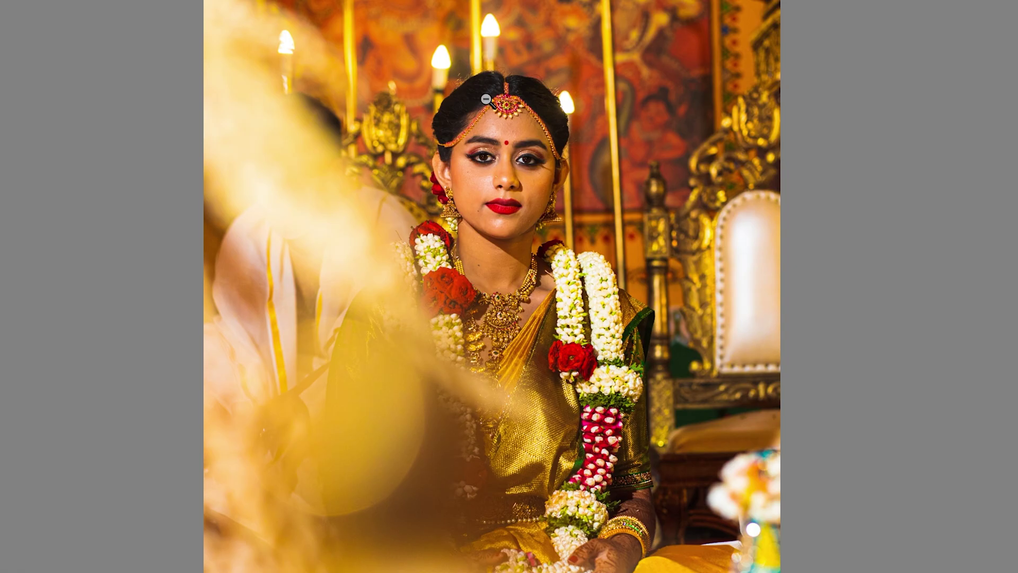
{"action": "left_click", "coordinate": [605, 251]}
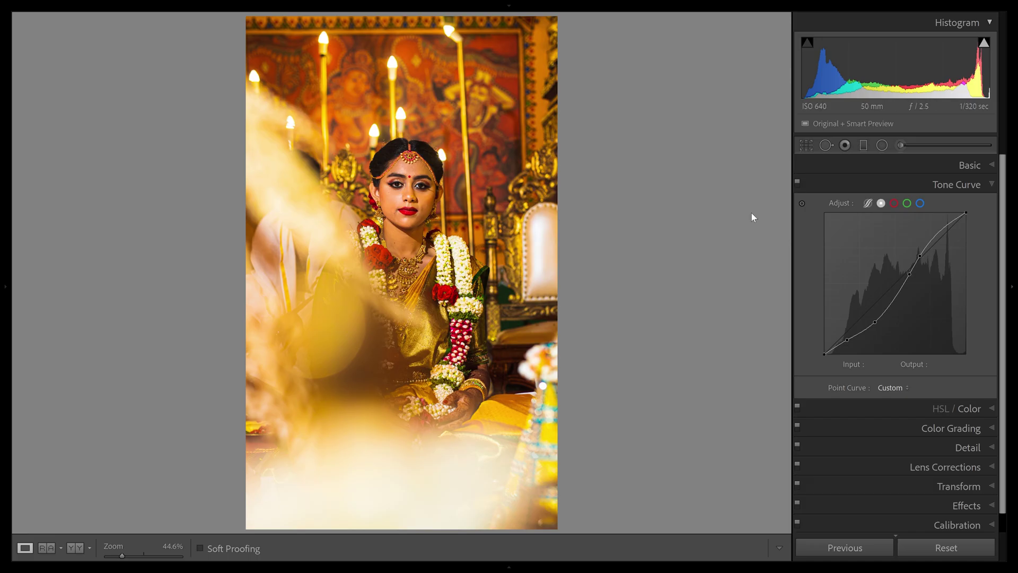
- Raise blue-channel points at 62 and 107 to about 78 and 126 with the Targeted Adjustment Tool
{"action": "left_click", "coordinate": [920, 204]}
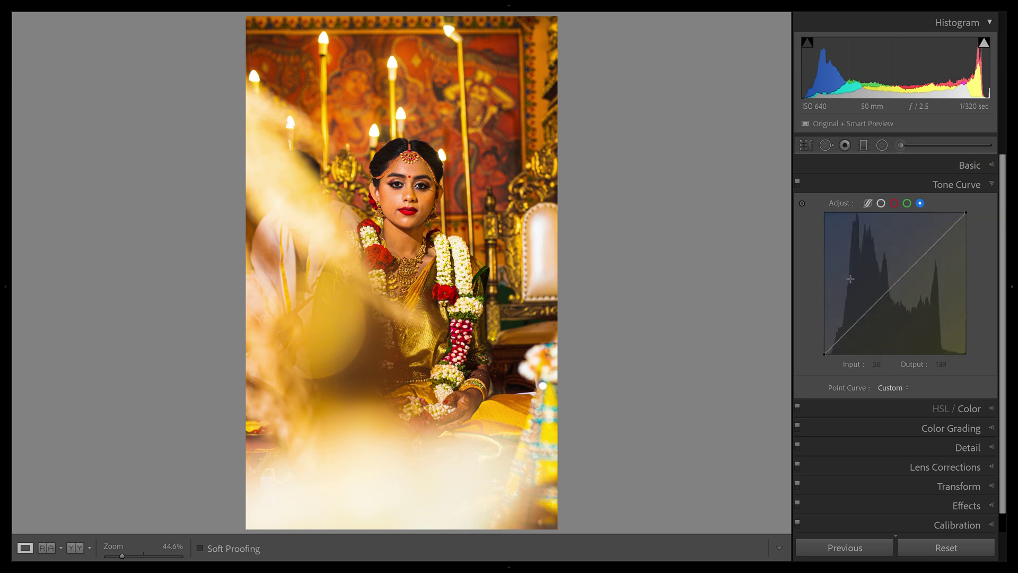
{"action": "left_click", "coordinate": [802, 205]}
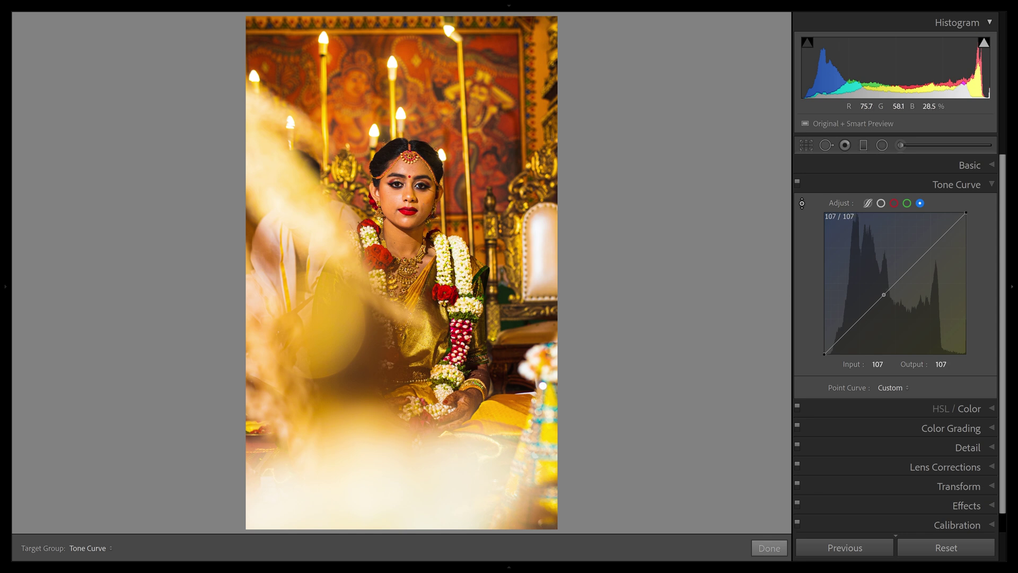
{"action": "key", "text": "Up"}
{"action": "key", "text": "Up"}
{"action": "key", "text": "Up"}
{"action": "key", "text": "Up"}
{"action": "key", "text": "Up"}
{"action": "key", "text": "Up"}
{"action": "key", "text": "Up"}
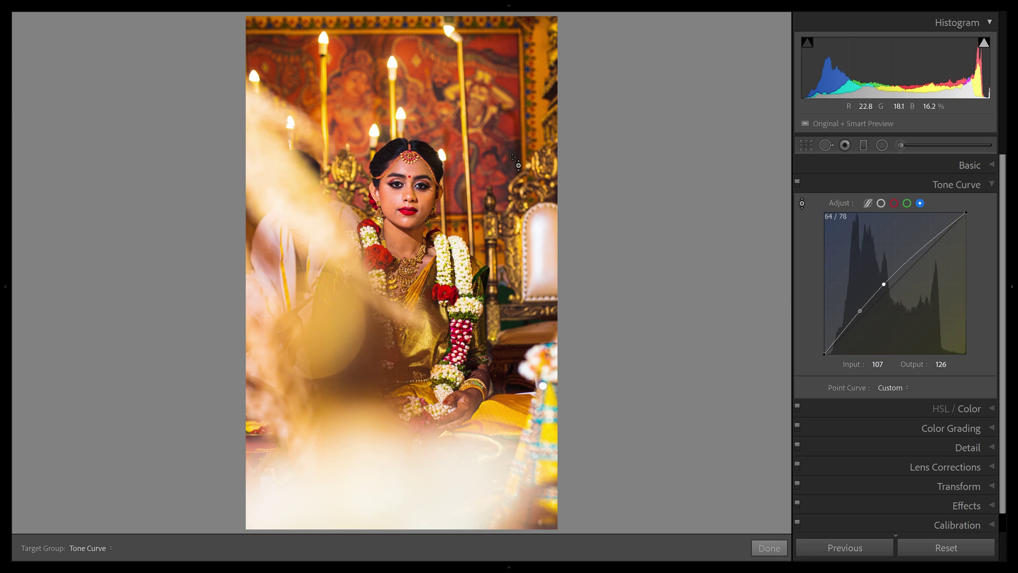
{"action": "key", "text": "Down"}
{"action": "key", "text": "Down"}
{"action": "key", "text": "Up"}
{"action": "key", "text": "Up"}
{"action": "key", "text": "Up"}
{"action": "key", "text": "Up"}
{"action": "key", "text": "Up"}
{"action": "key", "text": "Up"}
{"action": "key", "text": "Up"}
{"action": "key", "text": "Up"}
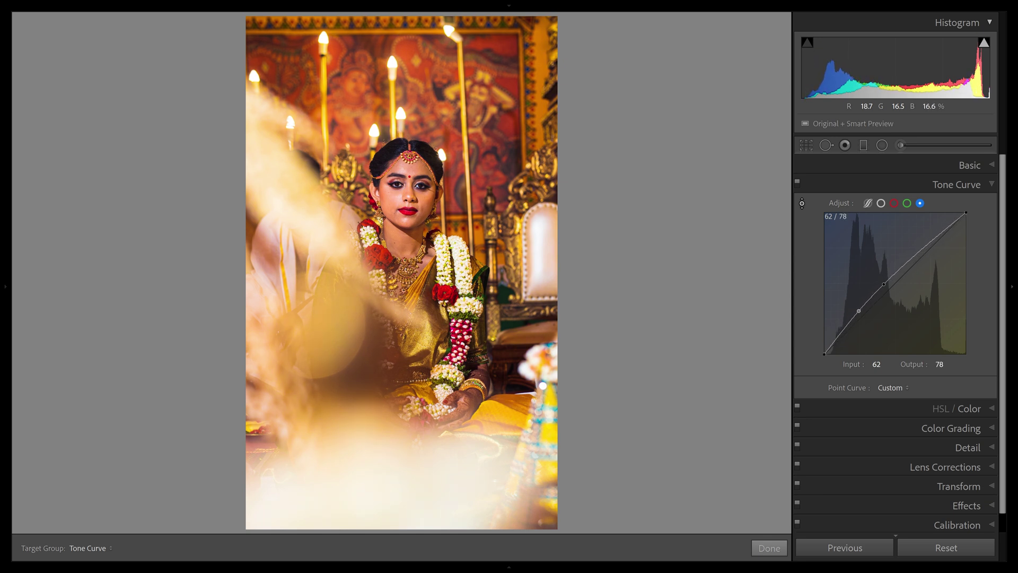
{"action": "left_click", "coordinate": [894, 203]}
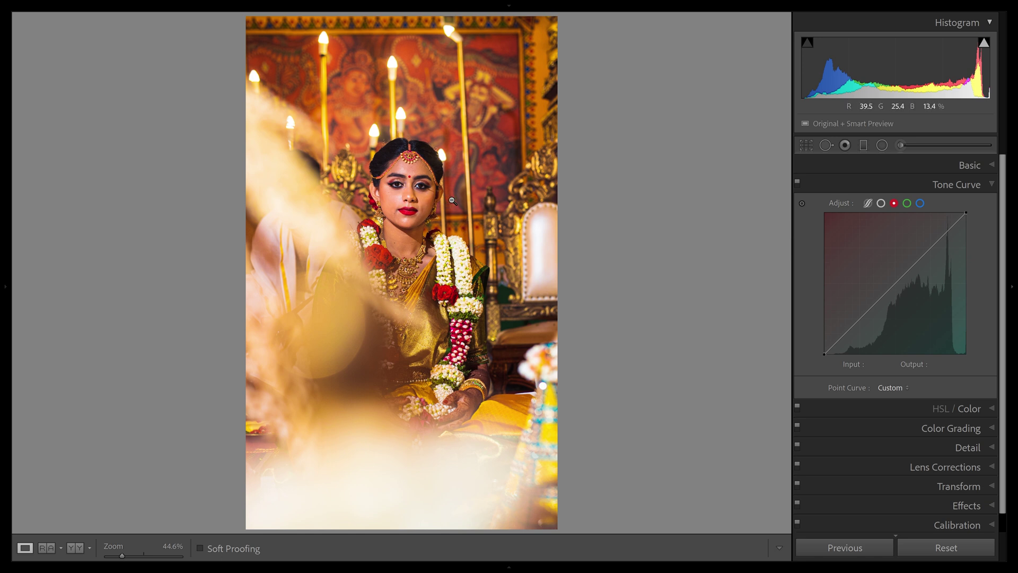
- Lift the red curve's upper midtones from about 162 to 178 with the Targeted Adjustment Tool
{"action": "left_click", "coordinate": [433, 32]}
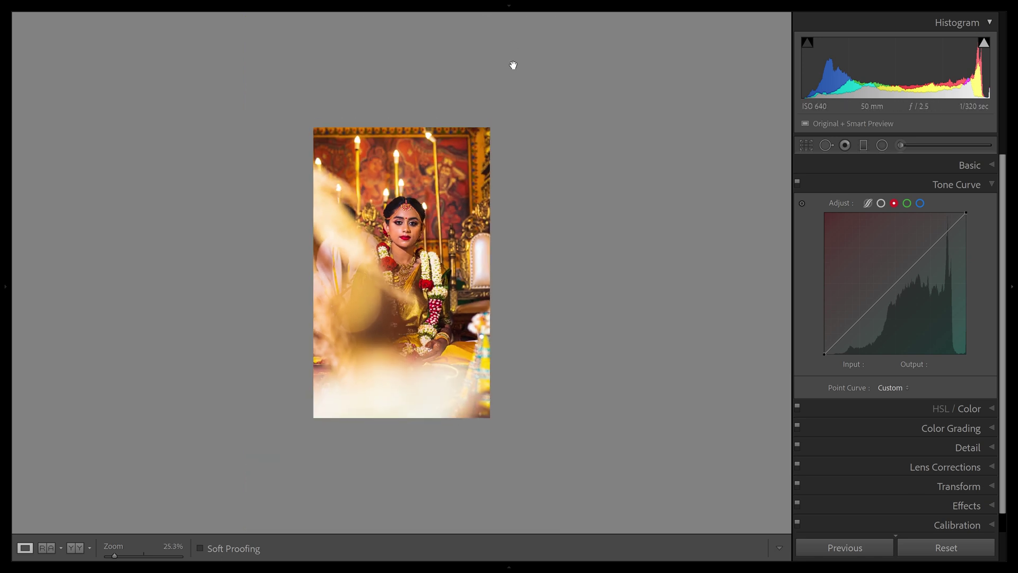
{"action": "left_click", "coordinate": [439, 21]}
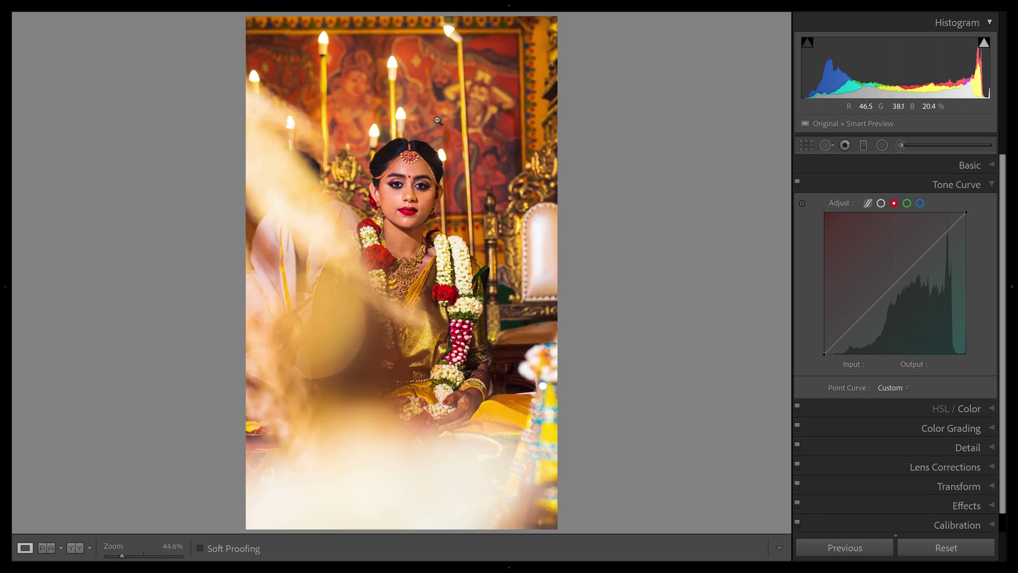
{"action": "left_click", "coordinate": [802, 203]}
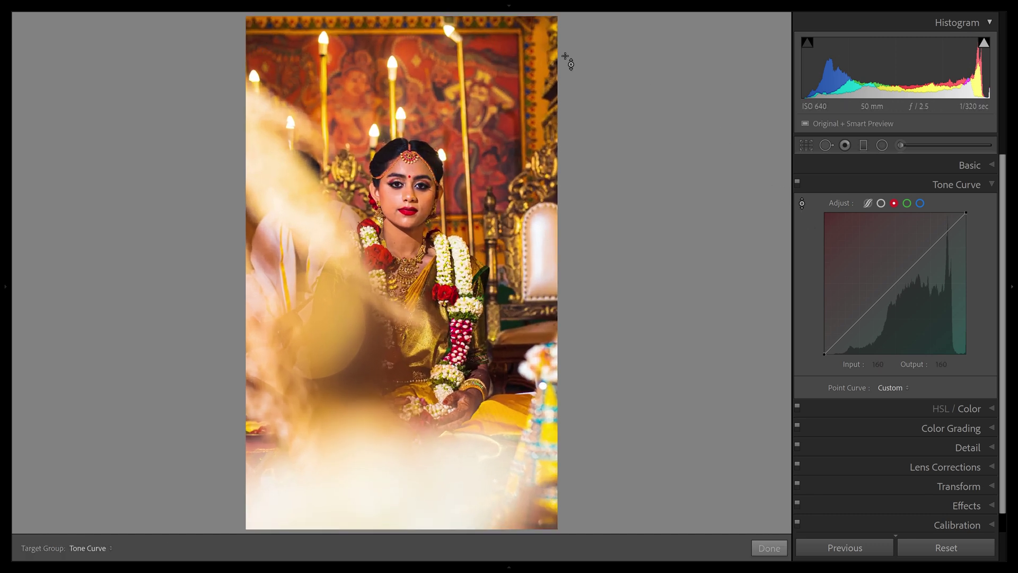
{"action": "left_click_drag", "start_coordinate": [423, 79], "coordinate": [423, 67]}
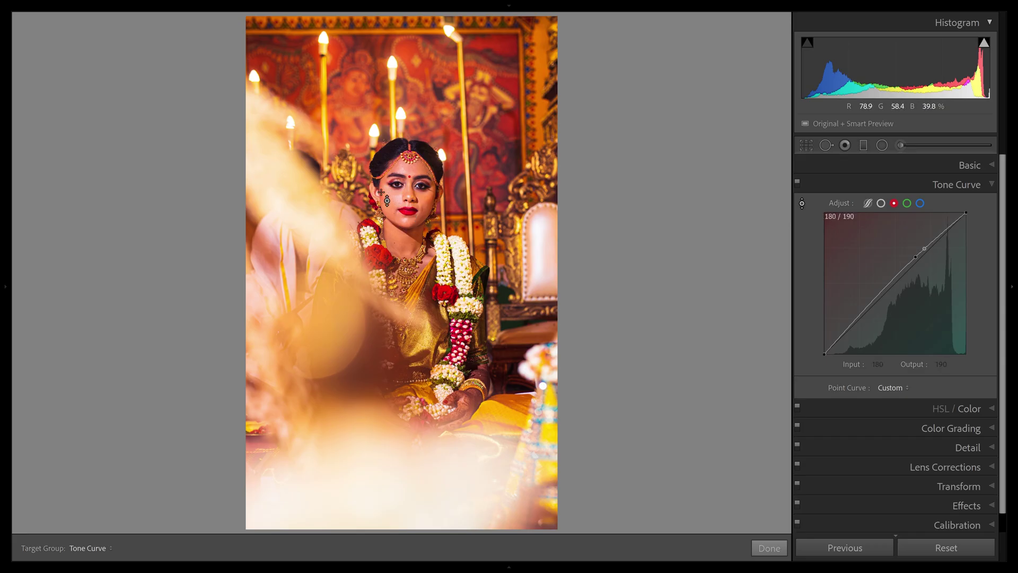
- Raise the blue midtone point to 112/137, then review the Green, Red, Blue and RGB curves
{"action": "left_click", "coordinate": [920, 204]}
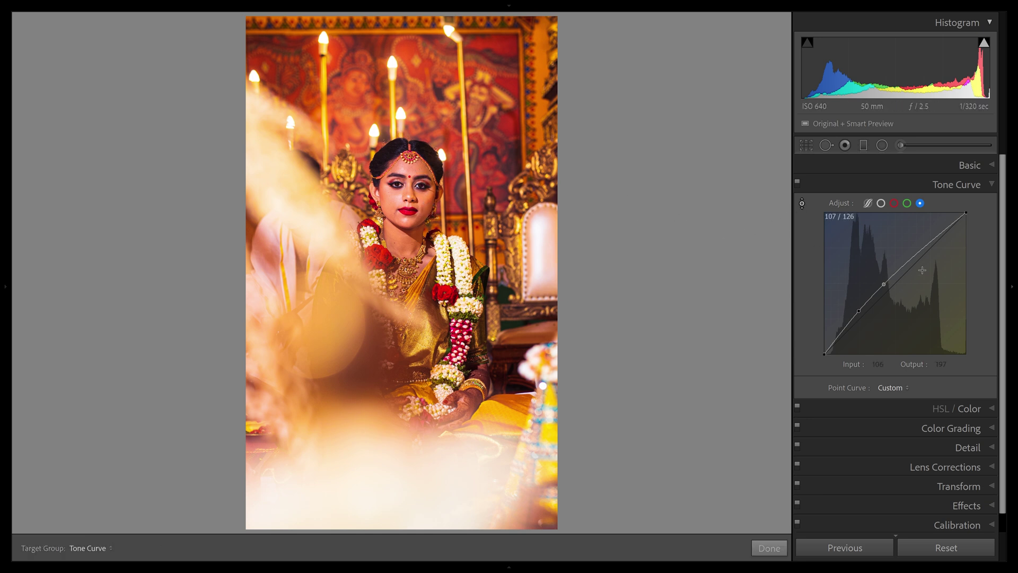
{"action": "key", "text": "Escape"}
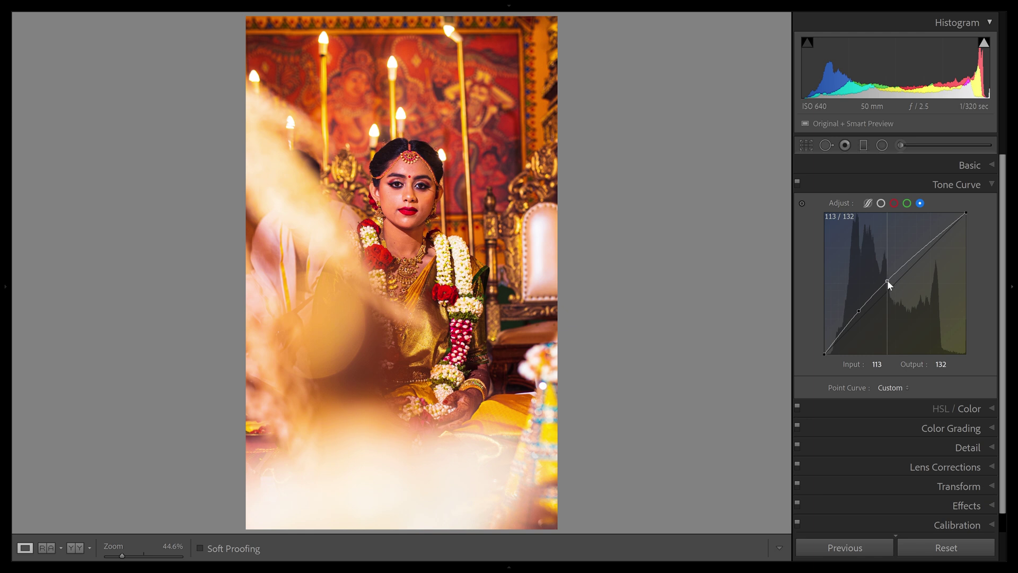
{"action": "left_click_drag", "start_coordinate": [888, 280], "coordinate": [886, 278]}
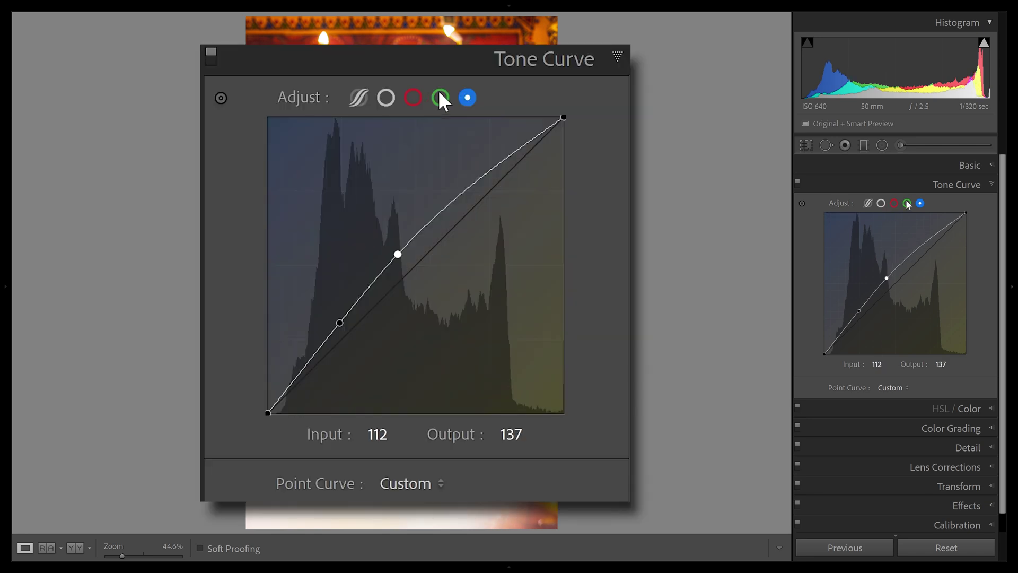
{"action": "left_click", "coordinate": [907, 204]}
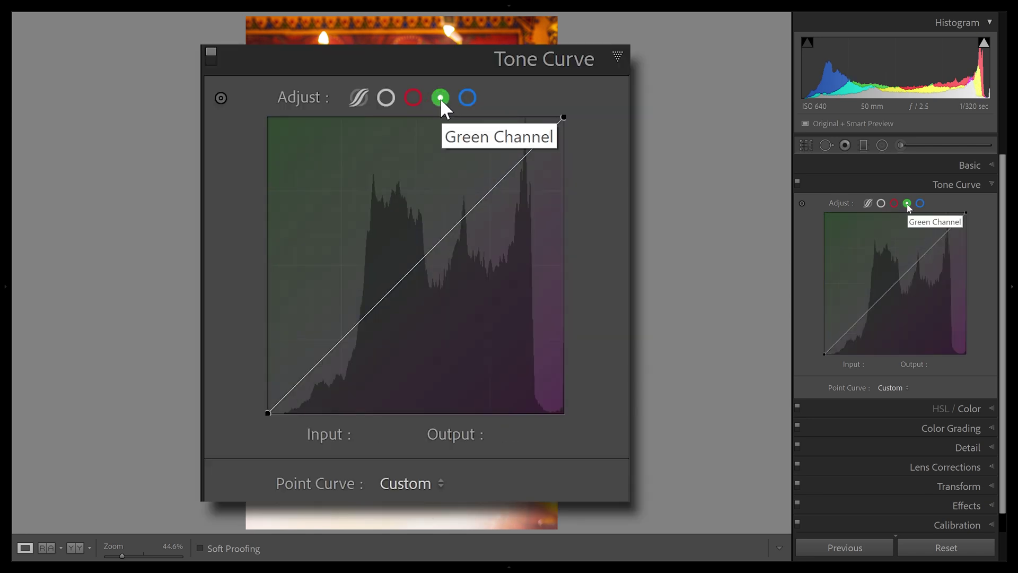
{"action": "left_click", "coordinate": [894, 203]}
{"action": "left_click", "coordinate": [920, 203]}
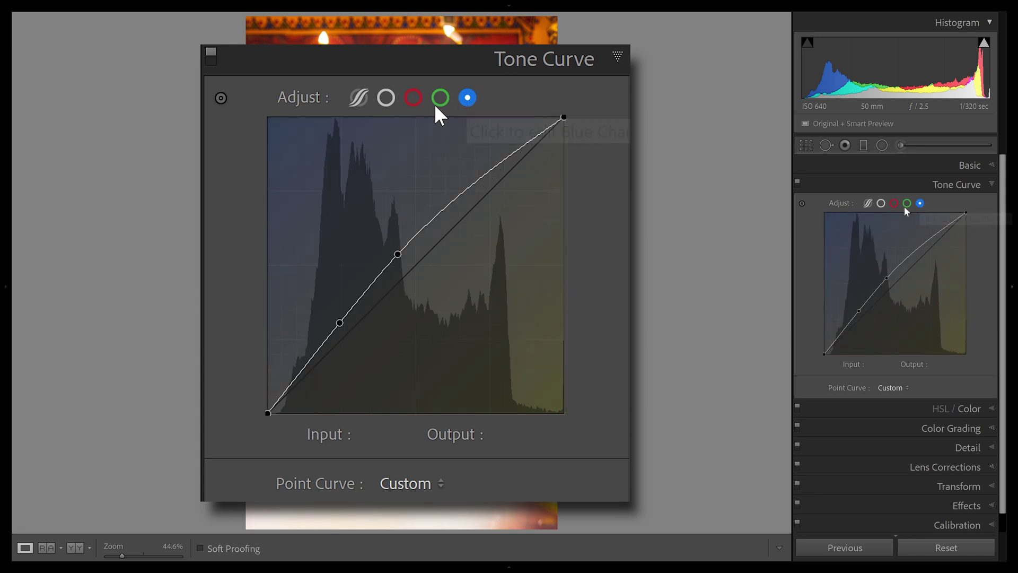
{"action": "left_click", "coordinate": [881, 203]}
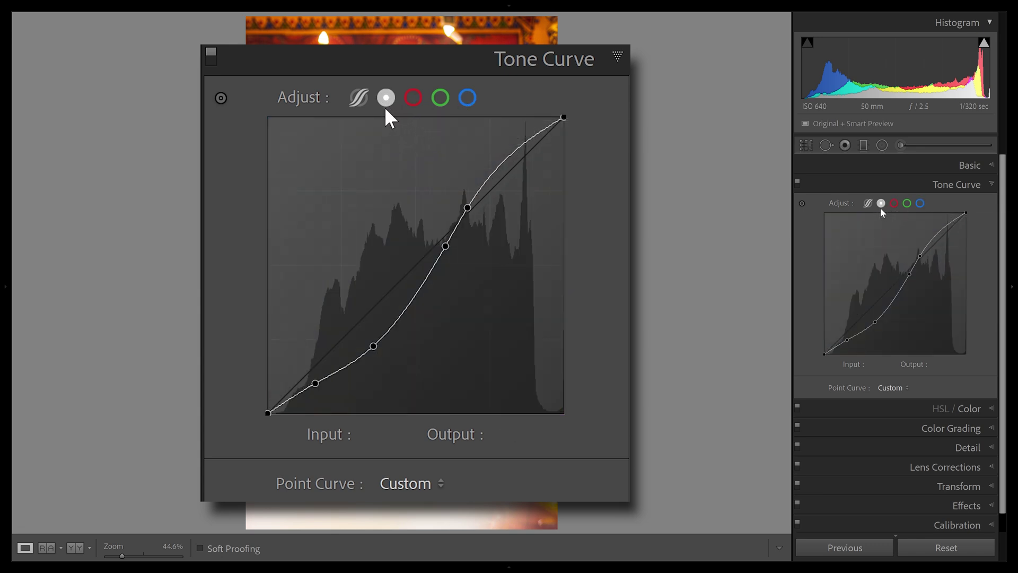
- Toggle the Tone Curve repeatedly for a before/after of the bride portrait, ending switched off
{"action": "left_click", "coordinate": [797, 184]}
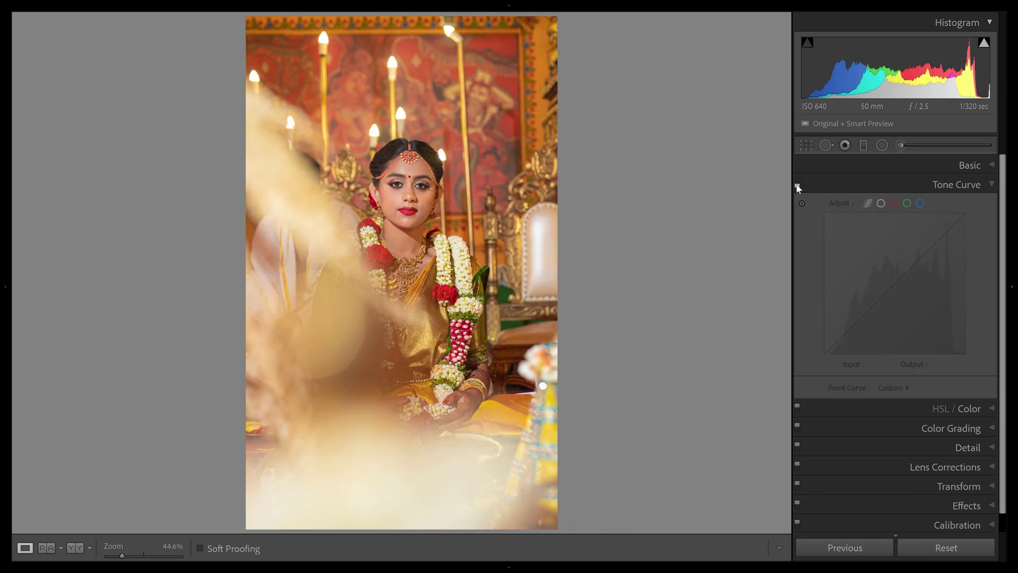
{"action": "left_click", "coordinate": [796, 184]}
{"action": "left_click", "coordinate": [797, 183]}
{"action": "left_click", "coordinate": [795, 184]}
{"action": "left_click", "coordinate": [796, 183]}
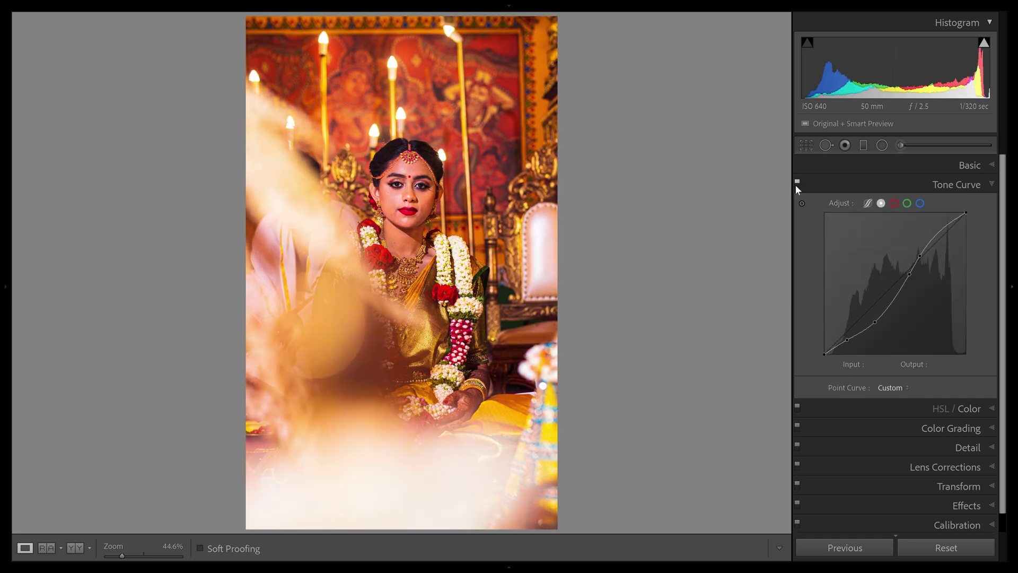
{"action": "left_click", "coordinate": [796, 184]}
{"action": "left_click", "coordinate": [796, 183]}
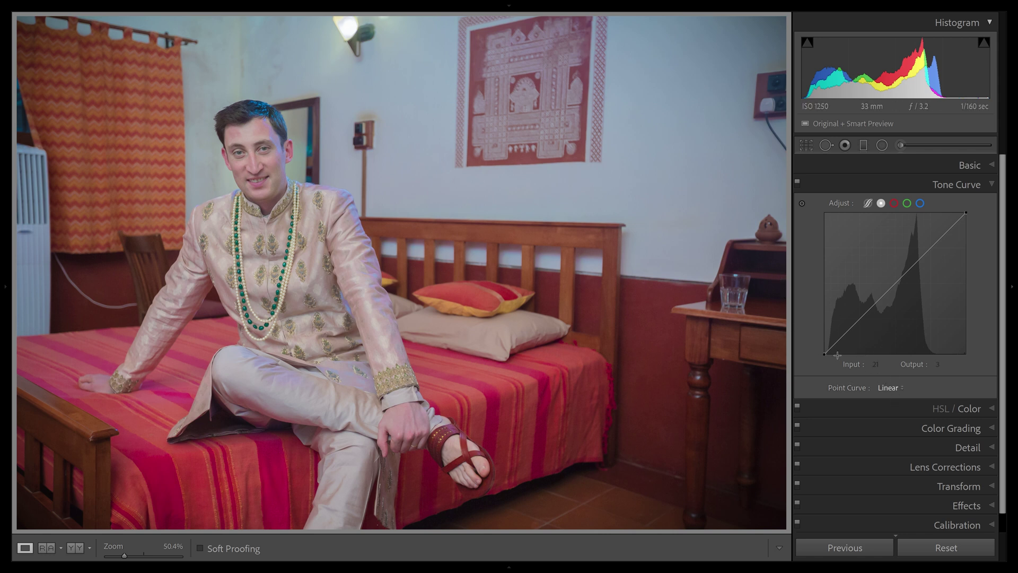
- Apply the Medium Contrast point curve and lift the black point to 33/47 for faded shadows
{"action": "left_click", "coordinate": [890, 387]}
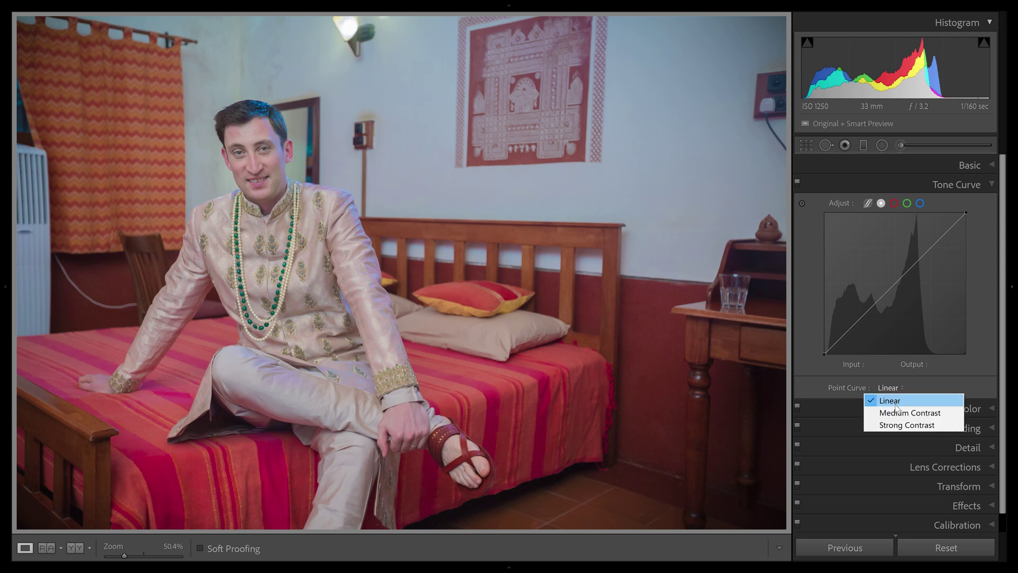
{"action": "left_click", "coordinate": [901, 413]}
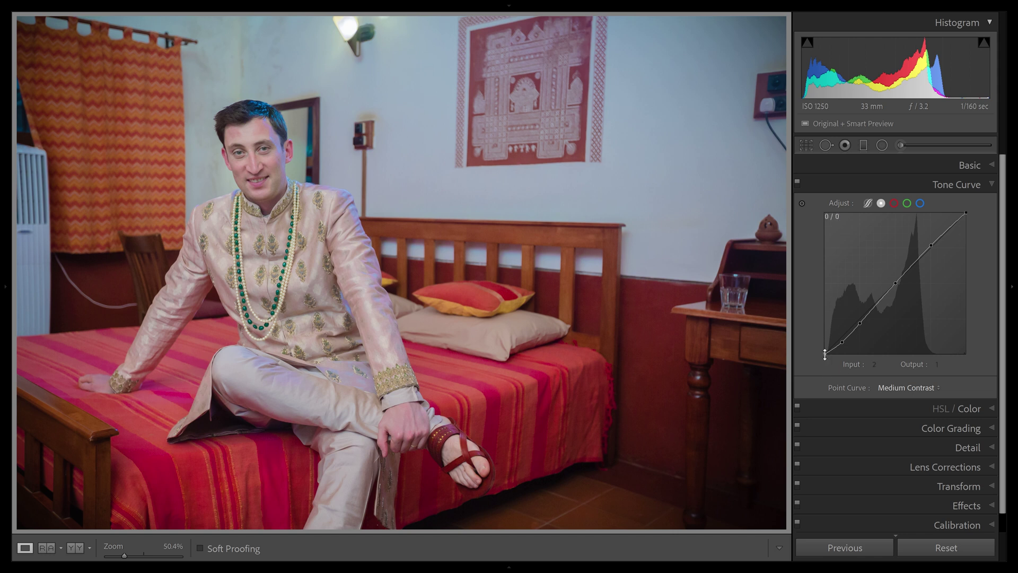
{"action": "mouse_move", "coordinate": [824, 354]}
{"action": "left_mouse_down"}
{"action": "mouse_move", "coordinate": [814, 330]}
{"action": "mouse_move", "coordinate": [815, 354]}
{"action": "left_mouse_up"}
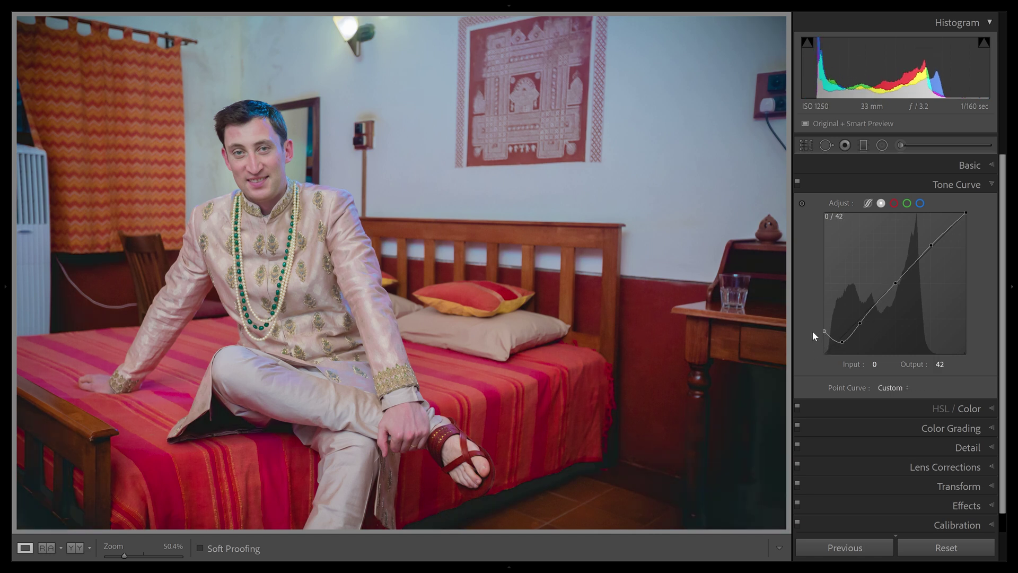
{"action": "left_click_drag", "start_coordinate": [813, 332], "coordinate": [813, 328]}
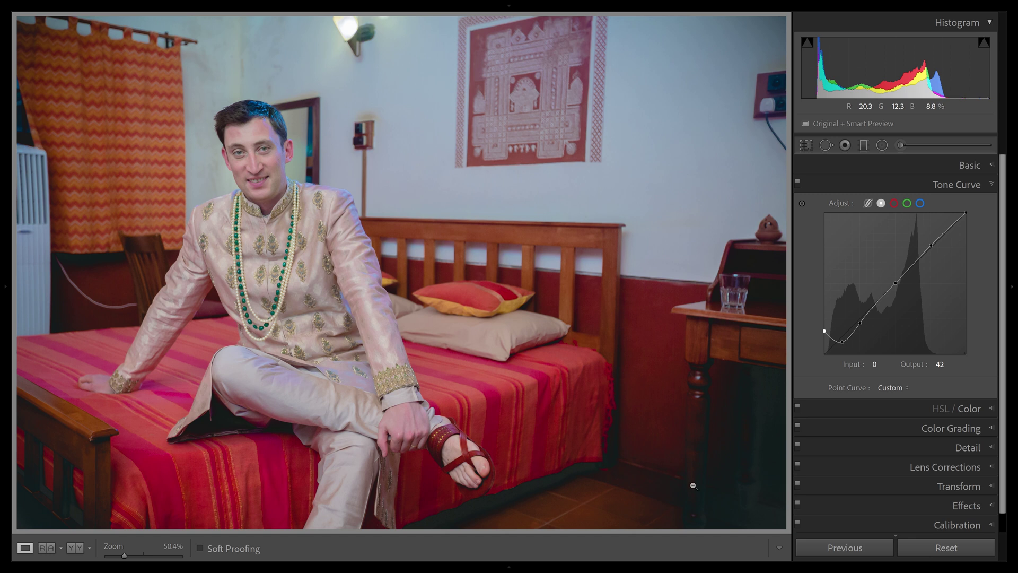
{"action": "mouse_move", "coordinate": [824, 332]}
{"action": "left_mouse_down"}
{"action": "mouse_move", "coordinate": [816, 367]}
{"action": "mouse_move", "coordinate": [811, 333]}
{"action": "mouse_move", "coordinate": [807, 363]}
{"action": "mouse_move", "coordinate": [795, 326]}
{"action": "mouse_move", "coordinate": [843, 329]}
{"action": "left_mouse_up"}
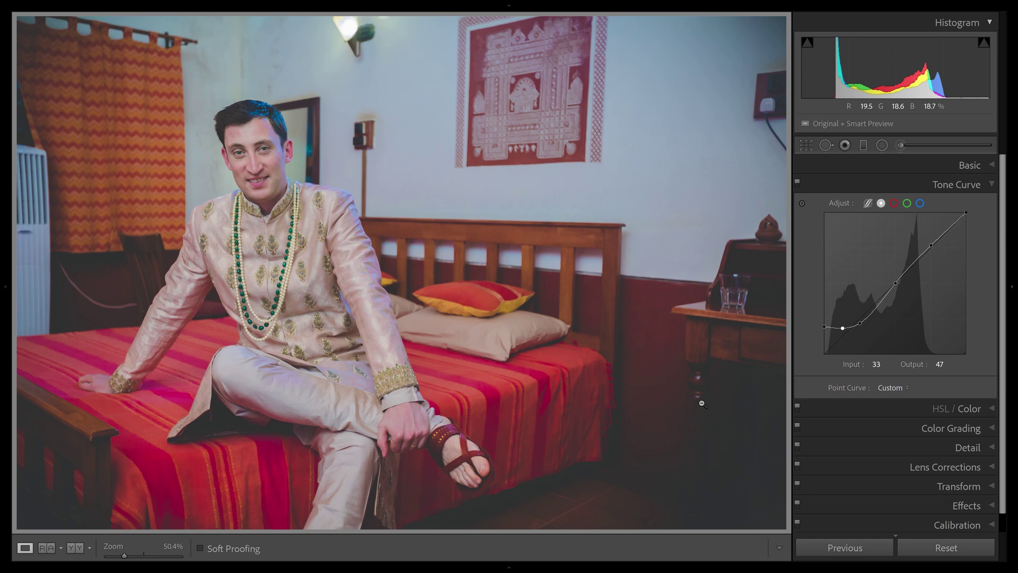
{"action": "left_click", "coordinate": [797, 182]}
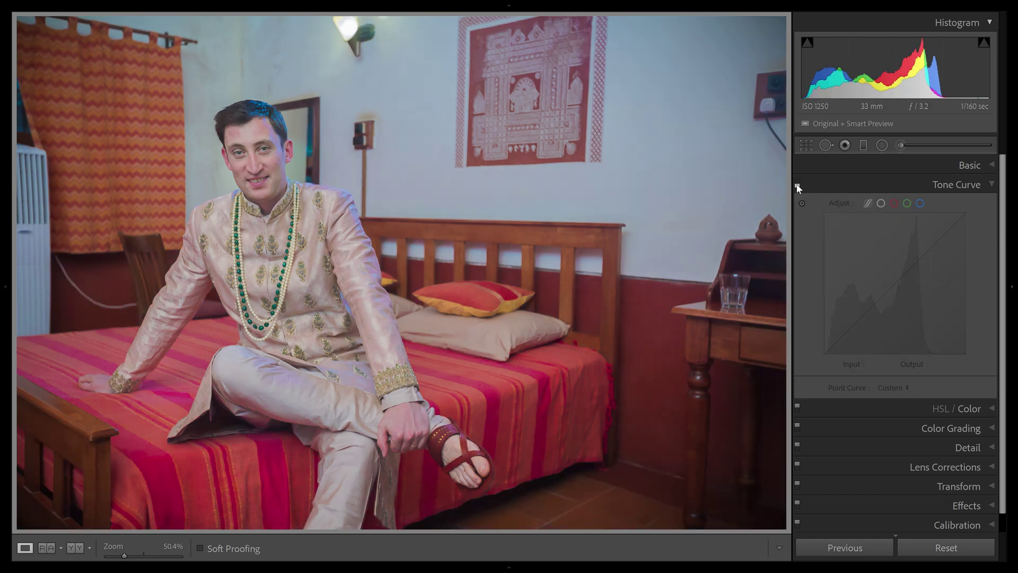
- Flick the Tone Curve switch several times for a before/after comparison of the groom photo
{"action": "left_click", "coordinate": [797, 182]}
{"action": "left_click", "coordinate": [797, 182]}
{"action": "left_click", "coordinate": [796, 182]}
{"action": "left_click", "coordinate": [797, 183]}
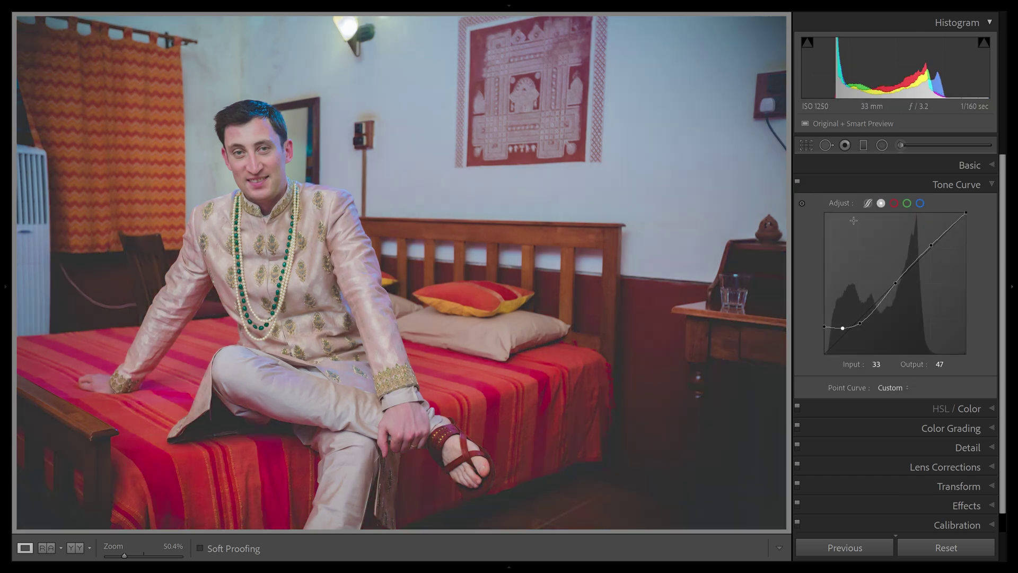
{"action": "left_click", "coordinate": [796, 182]}
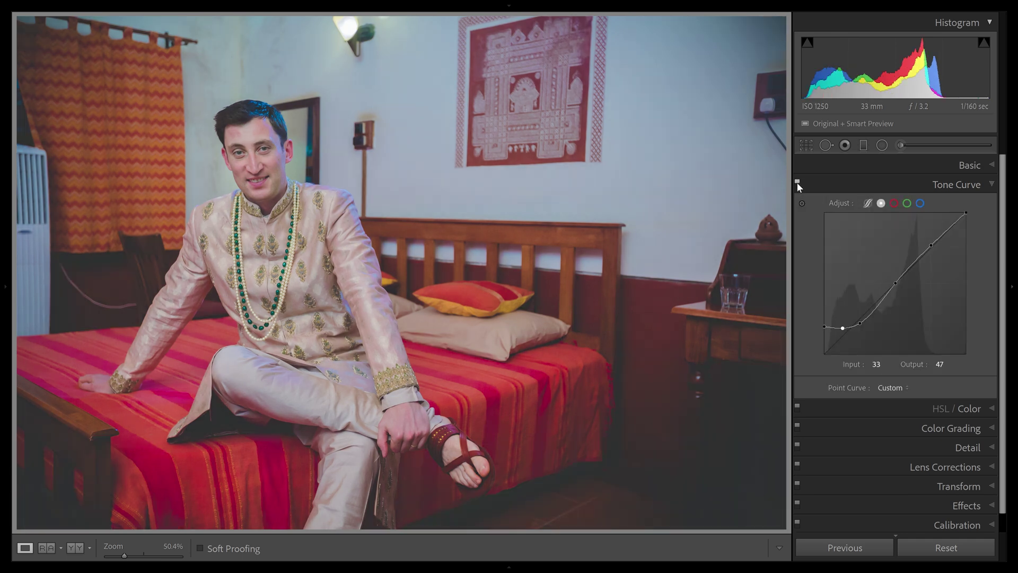
{"action": "left_click", "coordinate": [797, 186]}
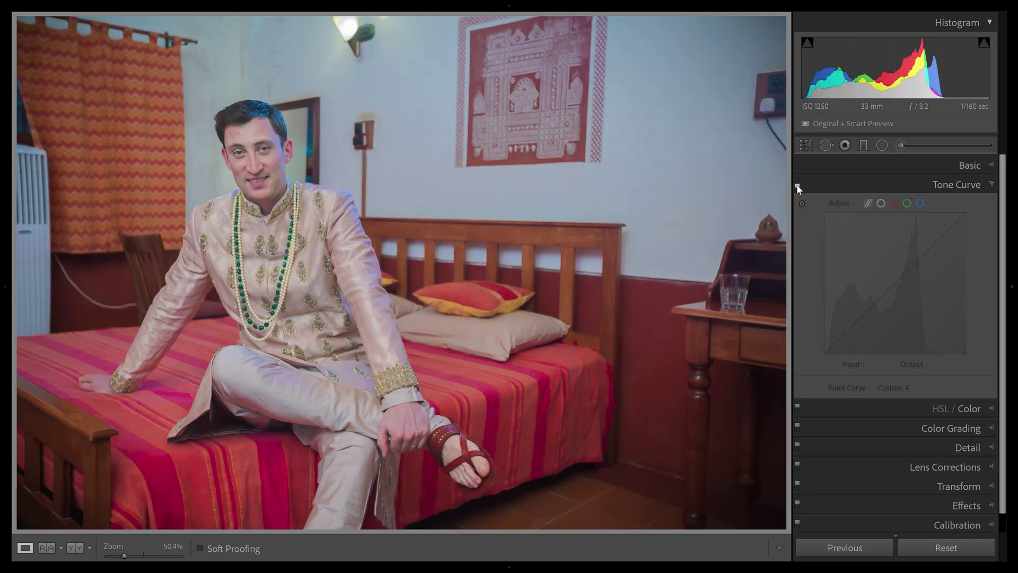
{"action": "left_click", "coordinate": [797, 186]}
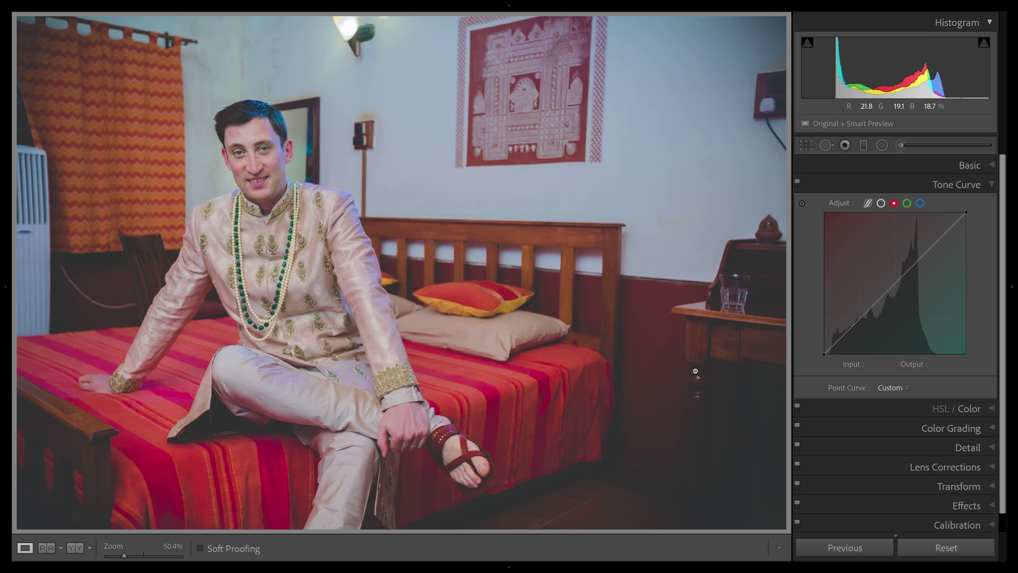
{"action": "left_click", "coordinate": [891, 388]}
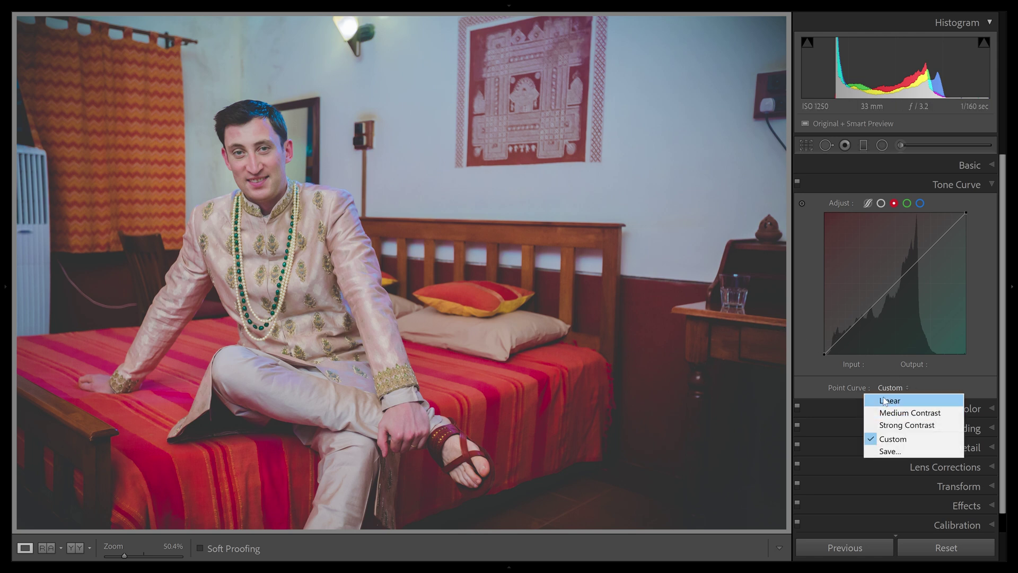
{"action": "left_click", "coordinate": [828, 381]}
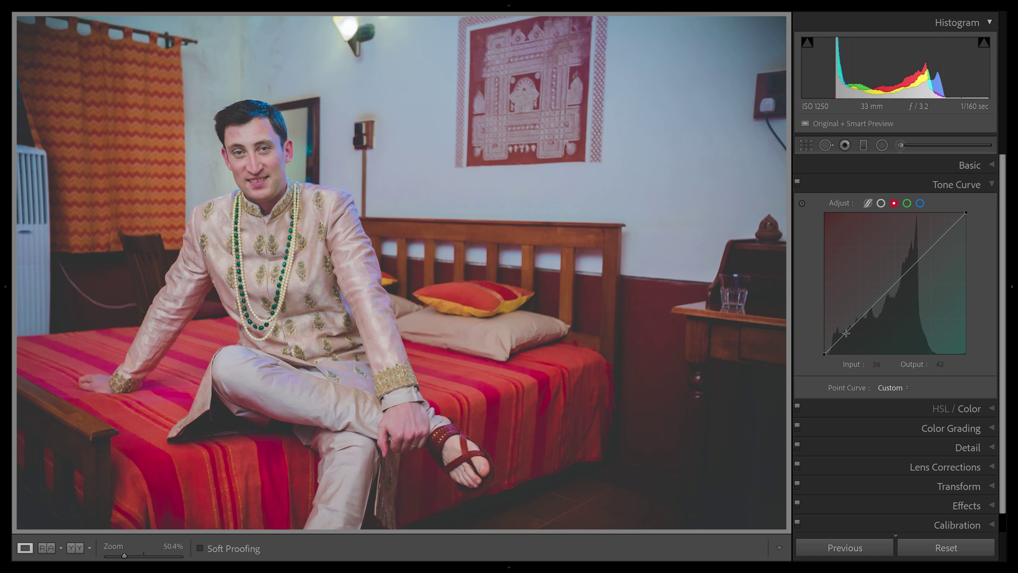
{"action": "left_click", "coordinate": [860, 317]}
{"action": "left_click", "coordinate": [902, 276]}
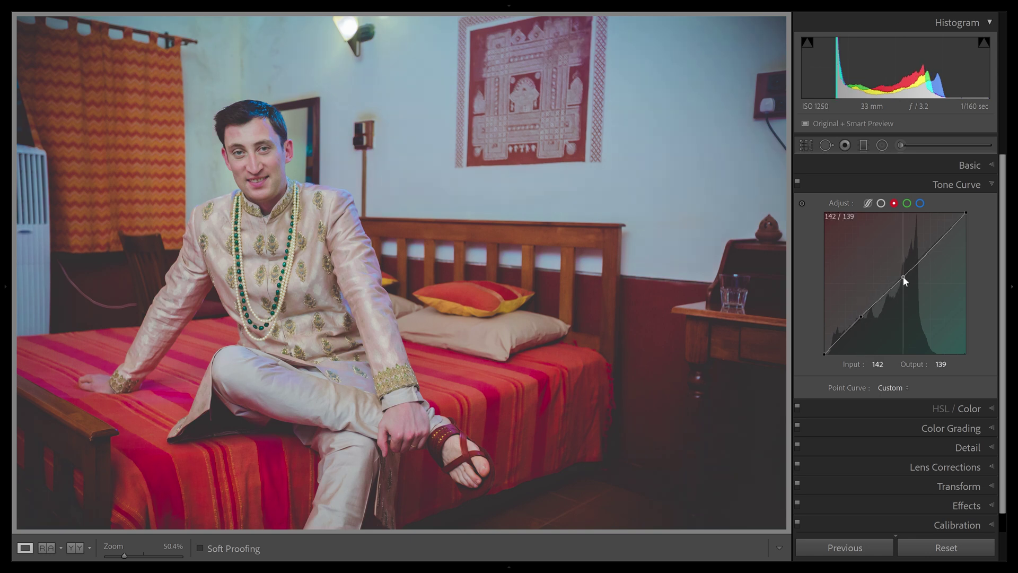
{"action": "left_click", "coordinate": [936, 239]}
{"action": "left_click", "coordinate": [842, 334]}
{"action": "mouse_move", "coordinate": [825, 353]}
{"action": "left_mouse_down"}
{"action": "mouse_move", "coordinate": [811, 335]}
{"action": "mouse_move", "coordinate": [841, 326]}
{"action": "left_mouse_up"}
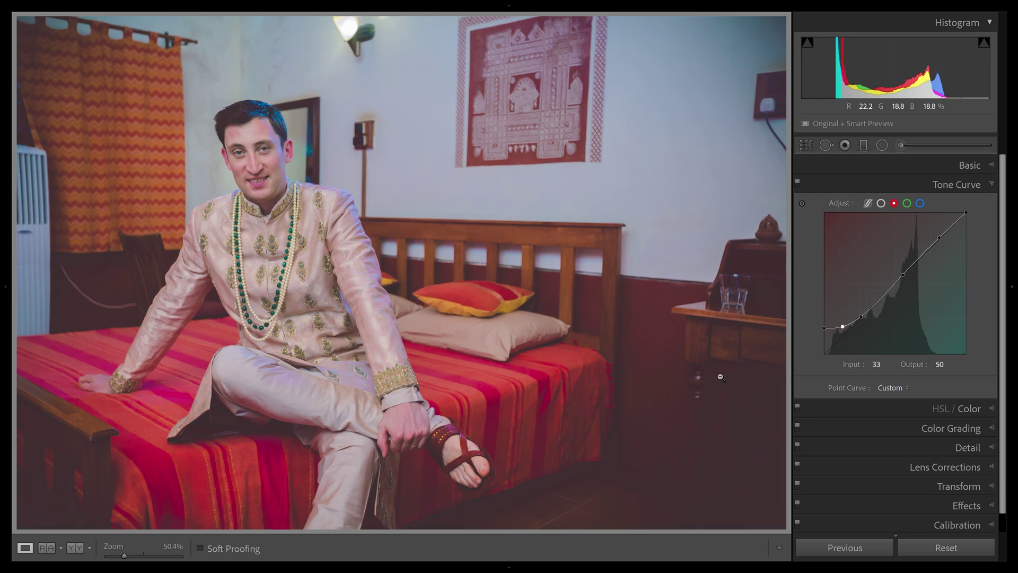
{"action": "right_click", "coordinate": [869, 269]}
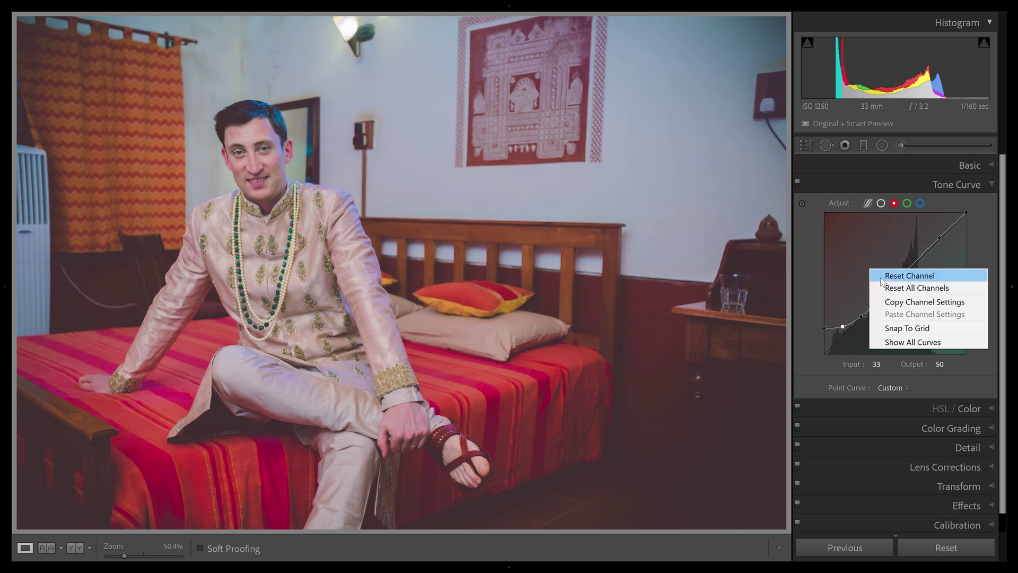
{"action": "left_click", "coordinate": [881, 275]}
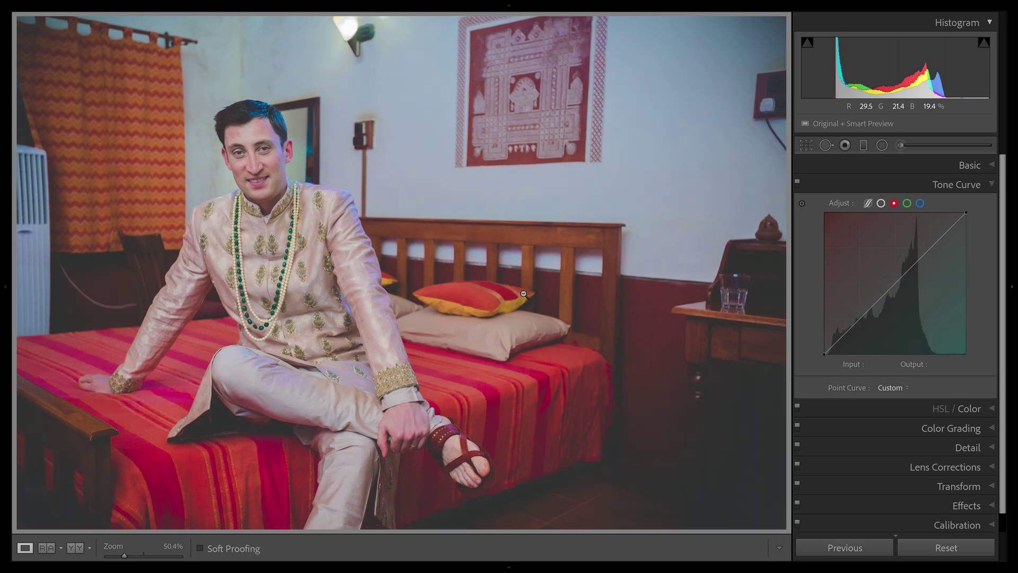
- Save the current grade as a snapshot named BlackShadow
{"action": "key", "text": "F7"}
{"action": "left_click", "coordinate": [208, 238]}
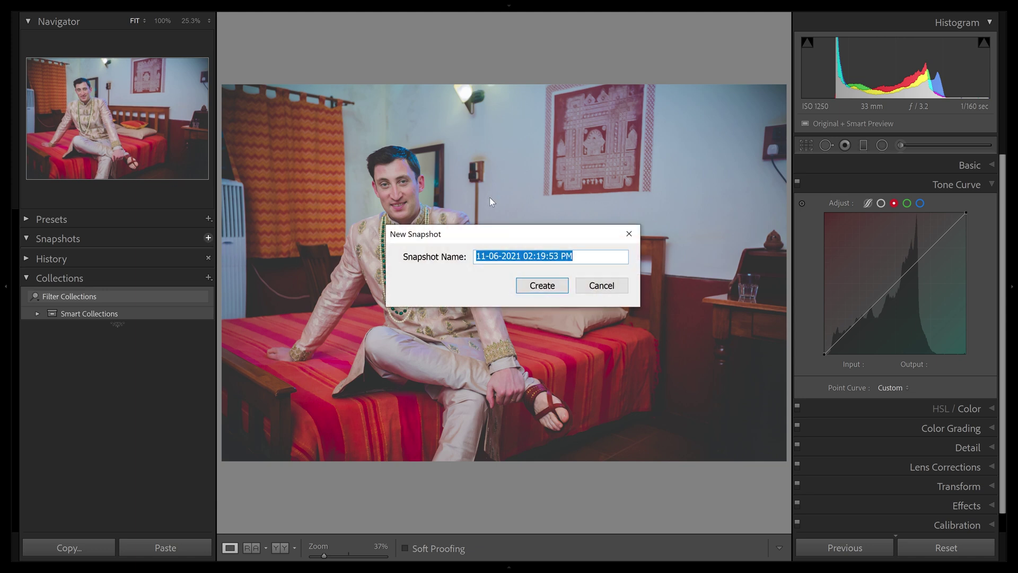
{"action": "type", "text": "Blac"}
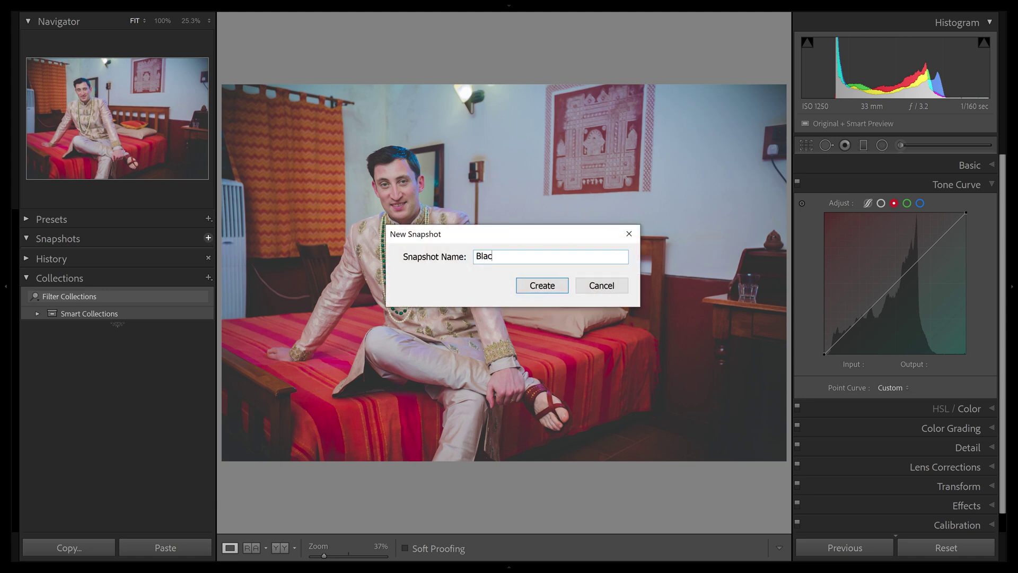
{"action": "key", "text": "Return"}
- Add red-curve control points and lift the red black point to output 16
{"action": "left_click", "coordinate": [849, 330]}
{"action": "left_click", "coordinate": [865, 314]}
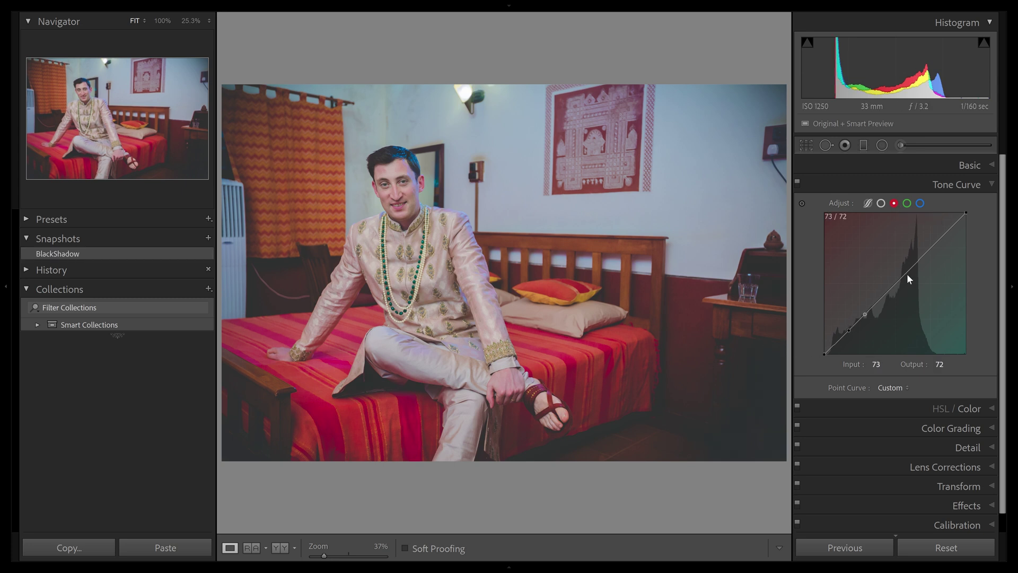
{"action": "left_click", "coordinate": [901, 277]}
{"action": "left_click", "coordinate": [930, 248]}
{"action": "left_click_drag", "start_coordinate": [935, 240], "coordinate": [937, 234]}
{"action": "mouse_move", "coordinate": [824, 353]}
{"action": "left_mouse_down"}
{"action": "mouse_move", "coordinate": [819, 336]}
{"action": "mouse_move", "coordinate": [846, 324]}
{"action": "left_mouse_up"}
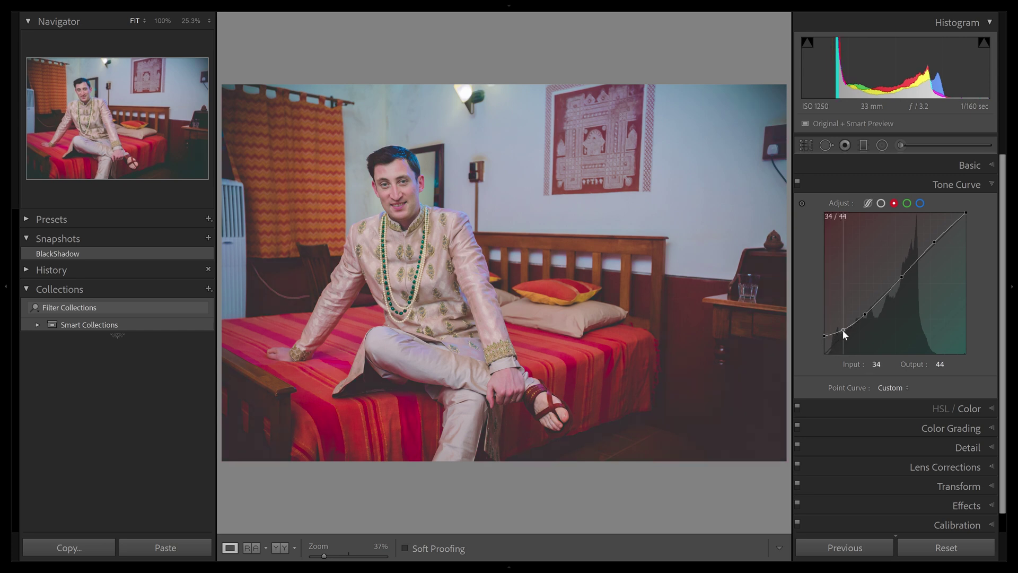
- Save the red-shadow grade as snapshot RedShadow, then select BlackShadow
{"action": "left_click", "coordinate": [207, 239]}
{"action": "type", "text": "RedShadow"}
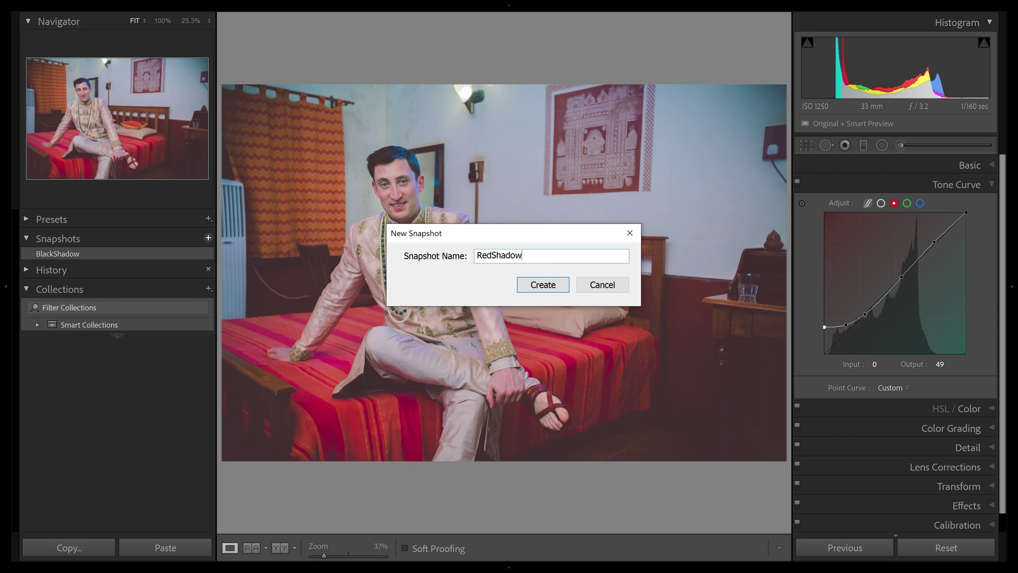
{"action": "key", "text": "Return"}
{"action": "left_click", "coordinate": [119, 257]}
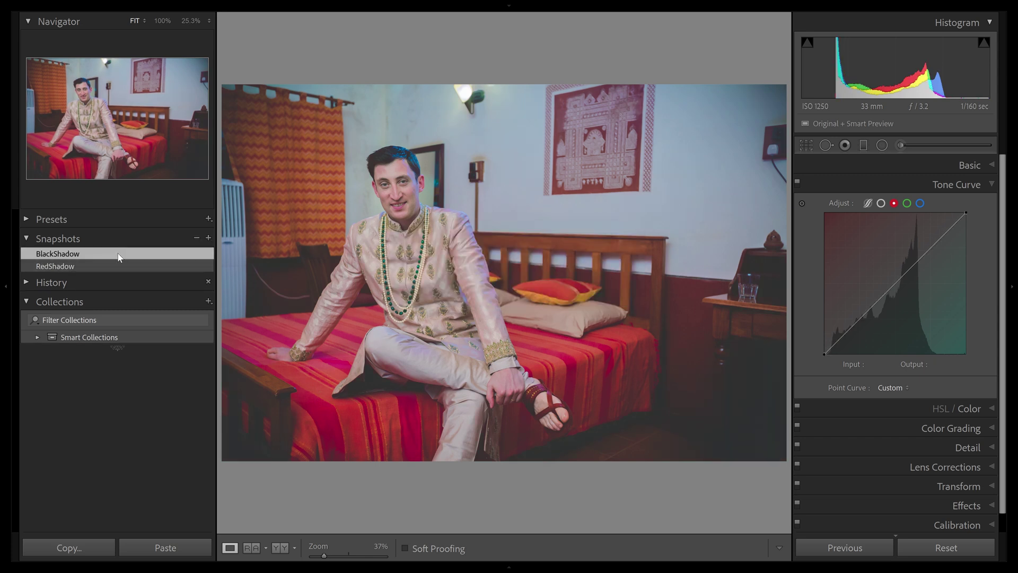
- Zoom in on the bed and nightstand, switching between RedShadow and BlackShadow snapshots
{"action": "left_click", "coordinate": [117, 263]}
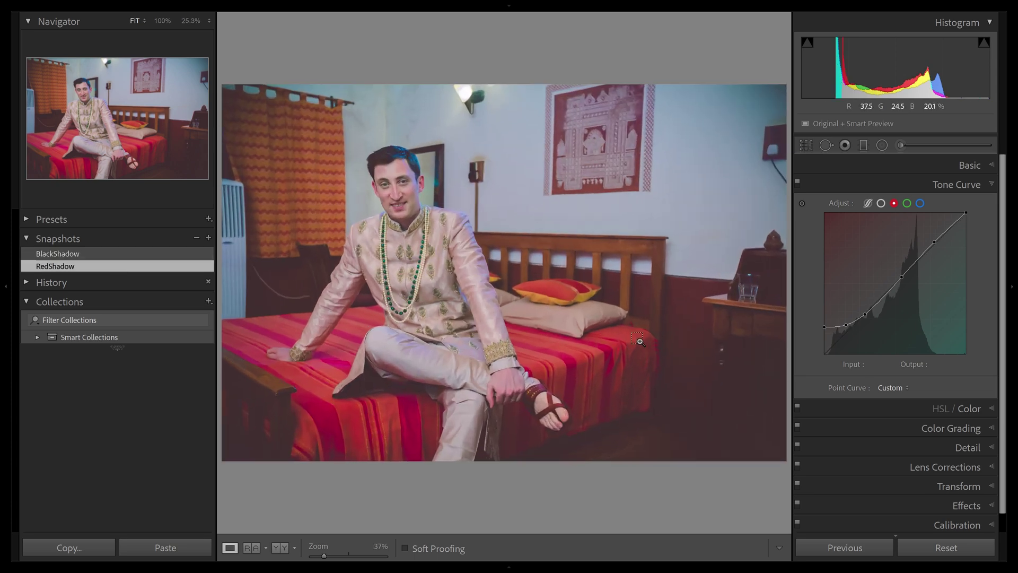
{"action": "left_click", "coordinate": [638, 337]}
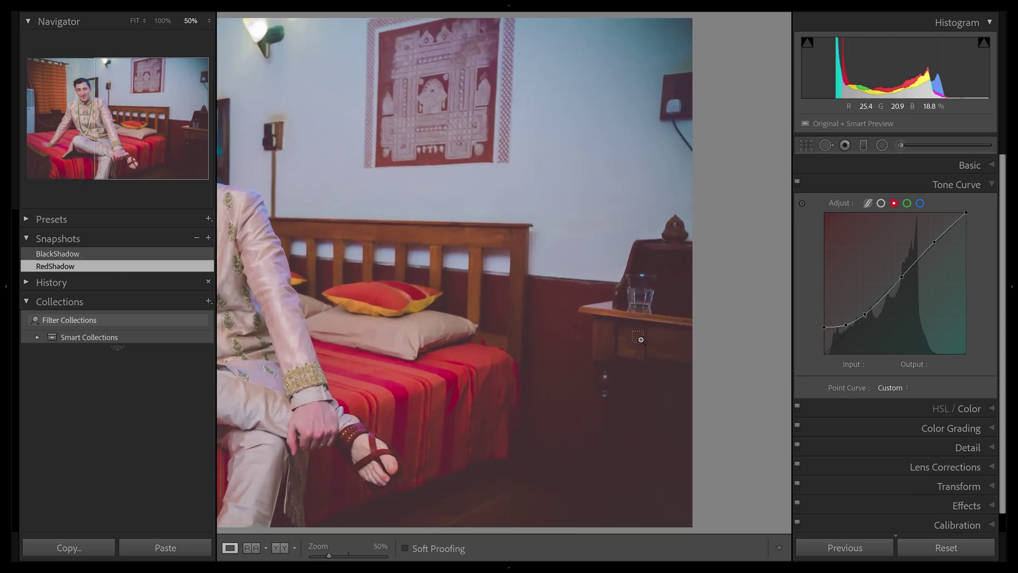
{"action": "key", "text": "ctrl+equal"}
{"action": "left_click", "coordinate": [104, 256]}
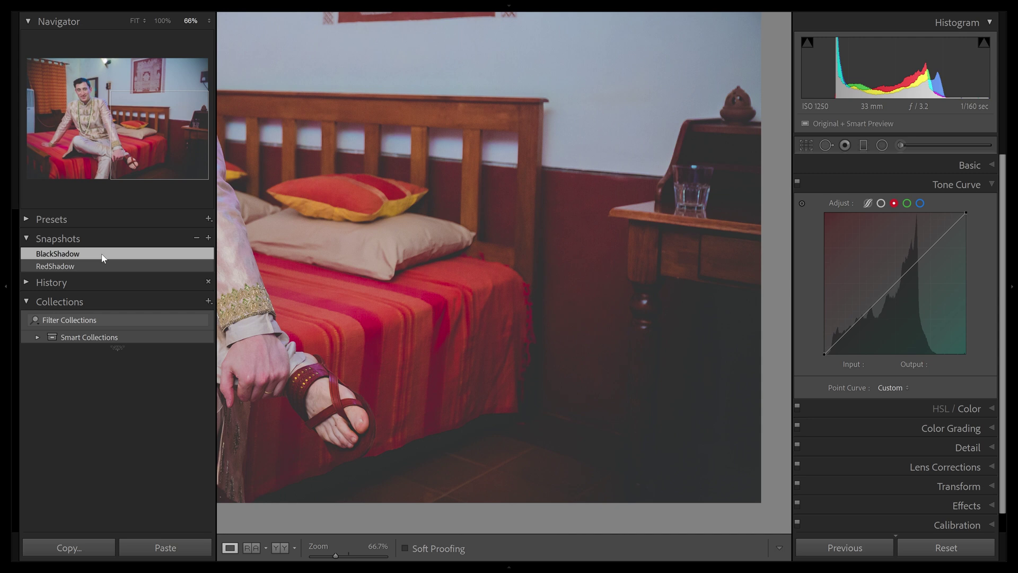
{"action": "left_click", "coordinate": [101, 267]}
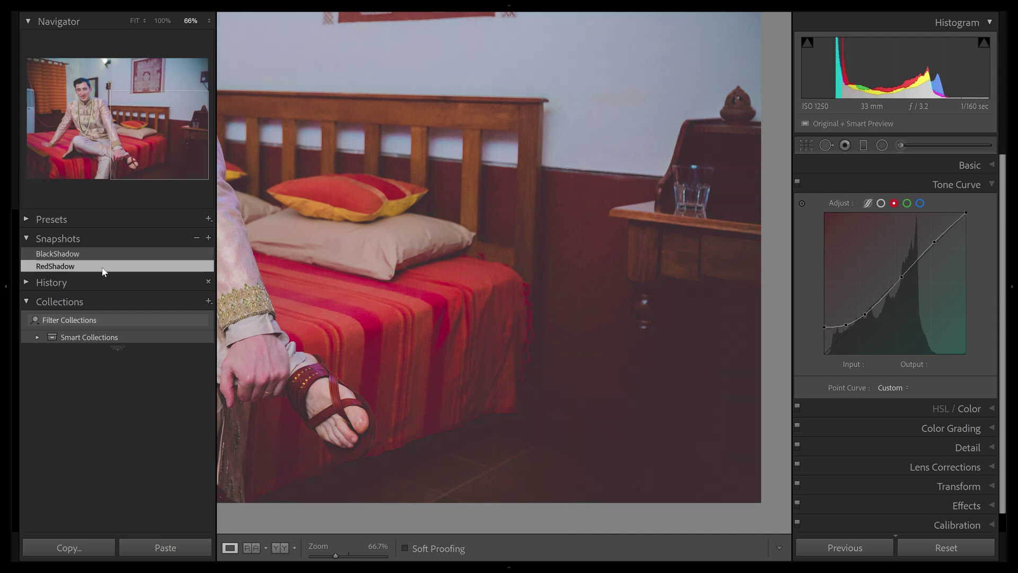
- Fit the whole photo in view and toggle the Tone Curve off and on
{"action": "key", "text": "z"}
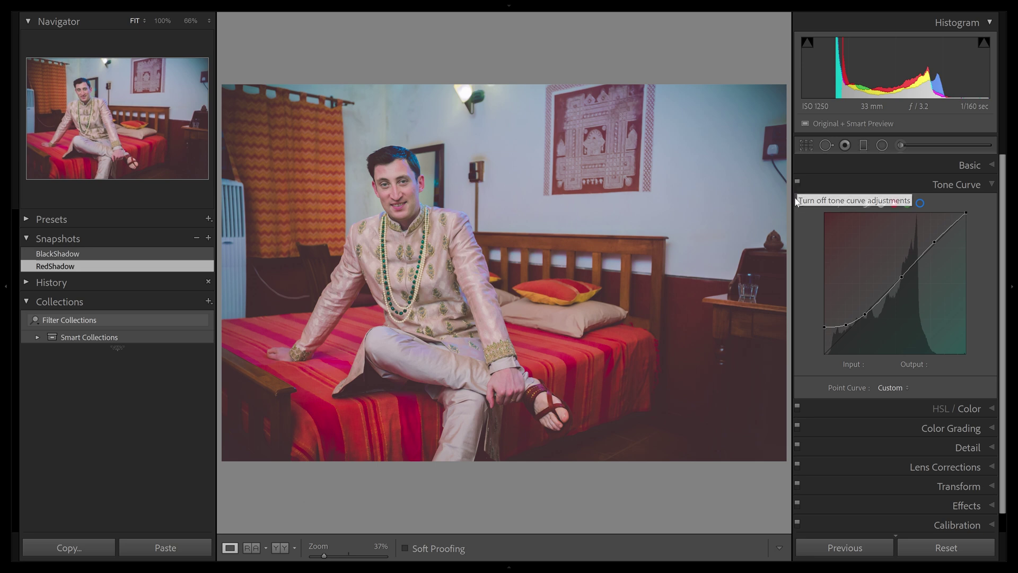
{"action": "left_click", "coordinate": [797, 183]}
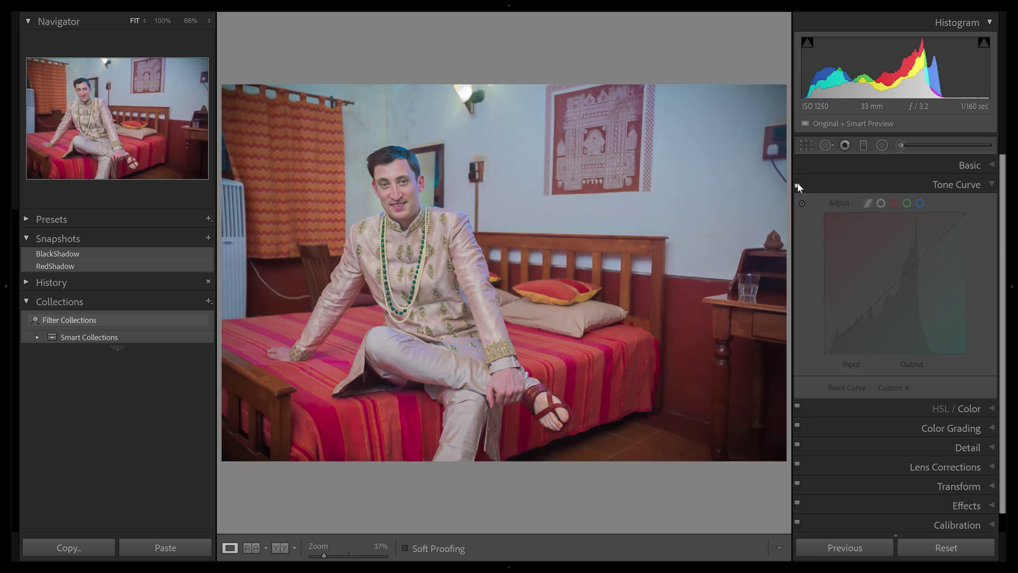
{"action": "left_click", "coordinate": [797, 183]}
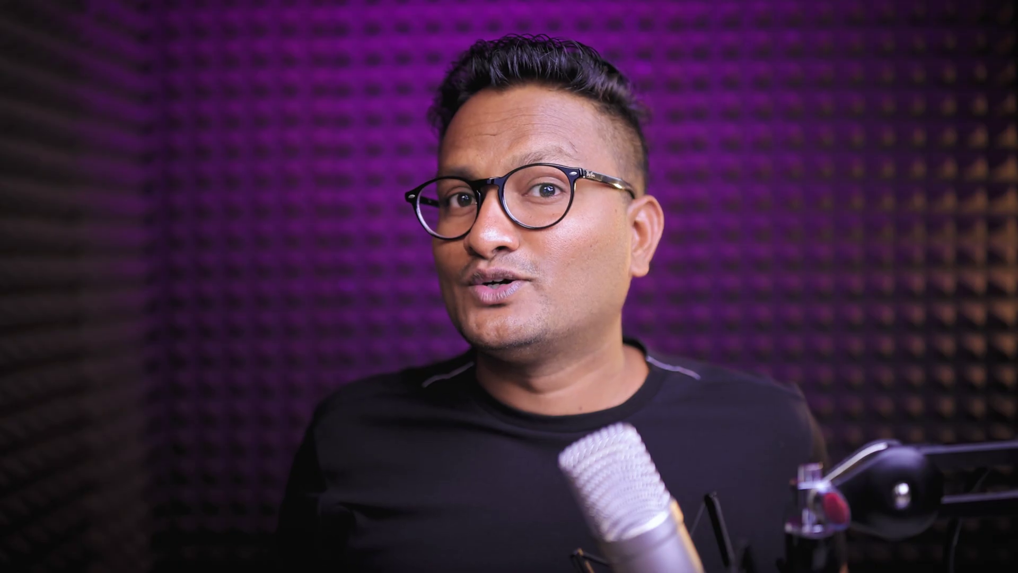